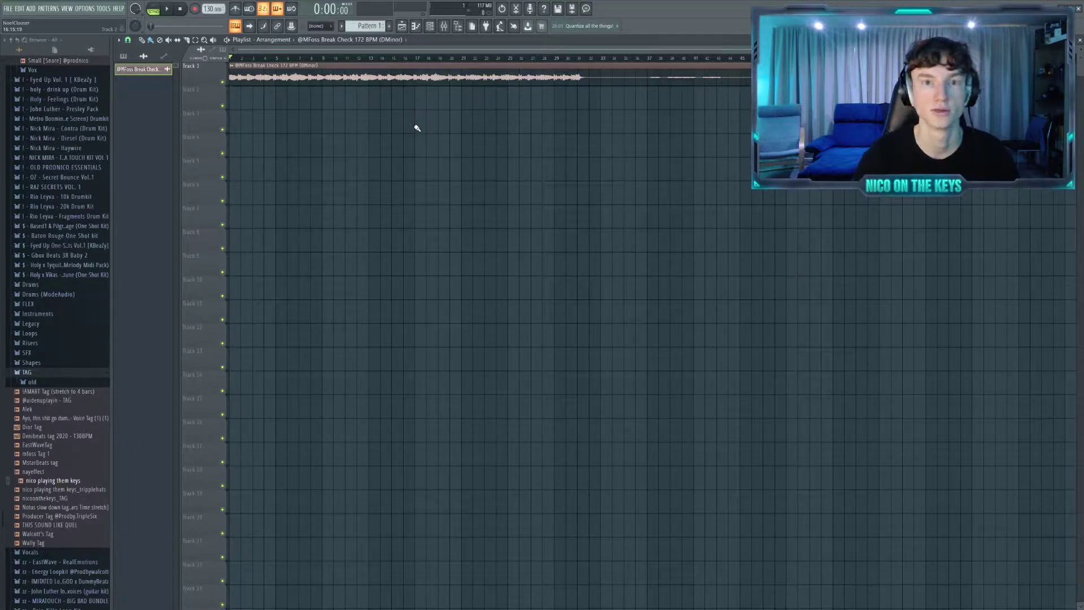
# - Play the imported break check loop and turn down its channel volume
pyautogui.press('space')
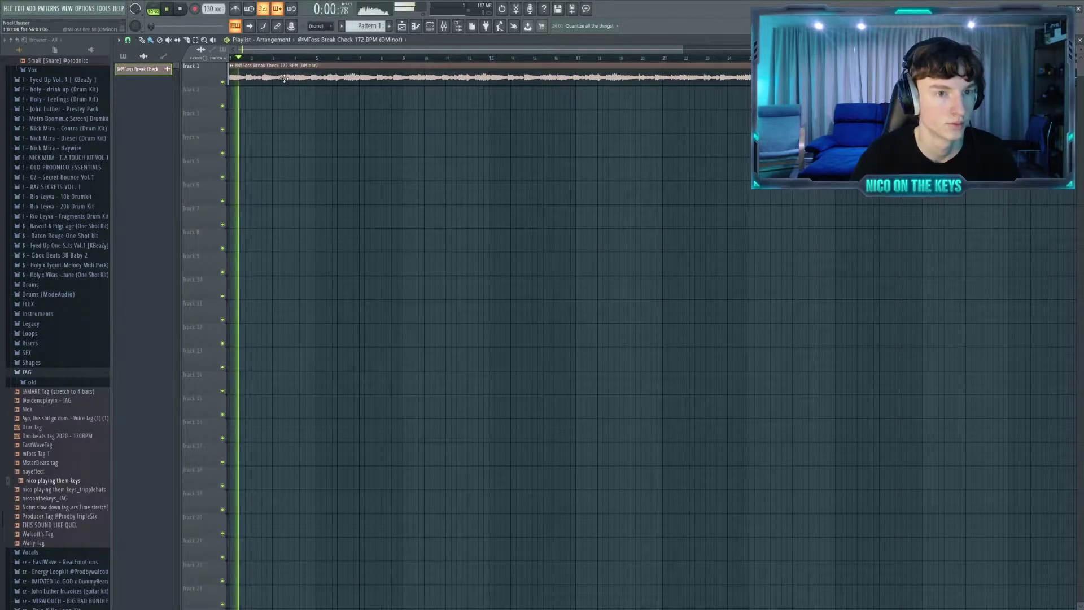
pyautogui.doubleClick(297, 77)
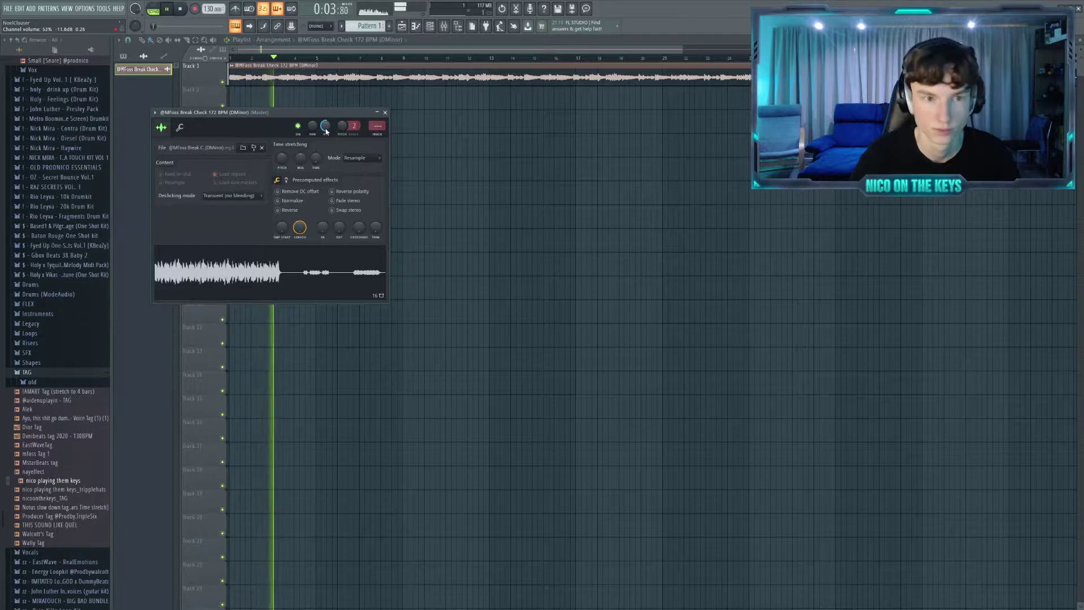
pyautogui.click(385, 112)
pyautogui.scroll(-2, 363, 140)
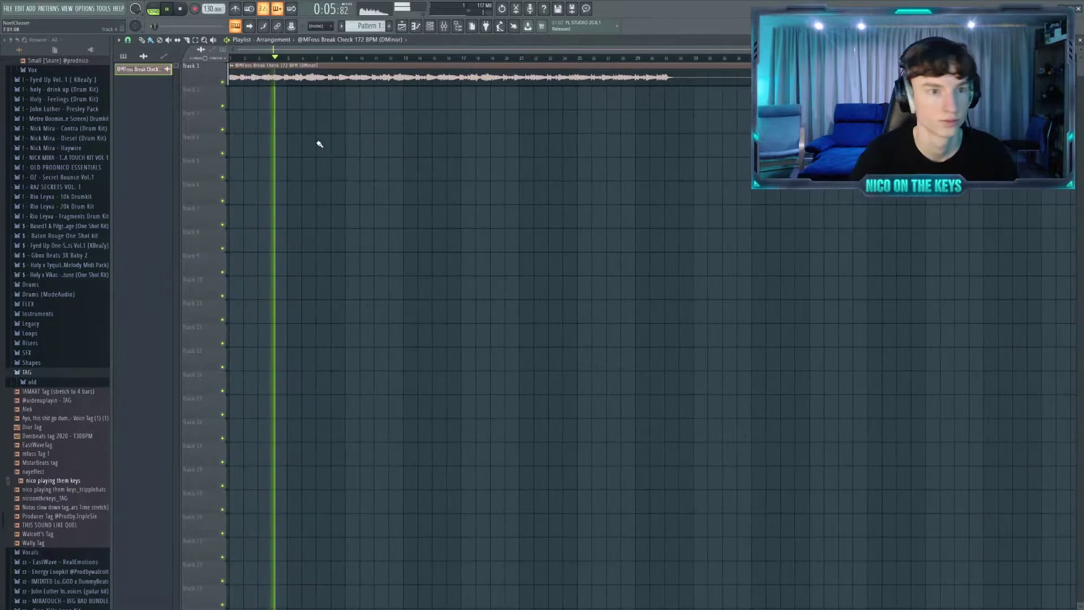
# - Stop playback and set the project tempo to 172 BPM to match the loop
pyautogui.press('space')
pyautogui.rightClick(209, 9)
pyautogui.moveTo(248, 94)
pyautogui.click(296, 90)
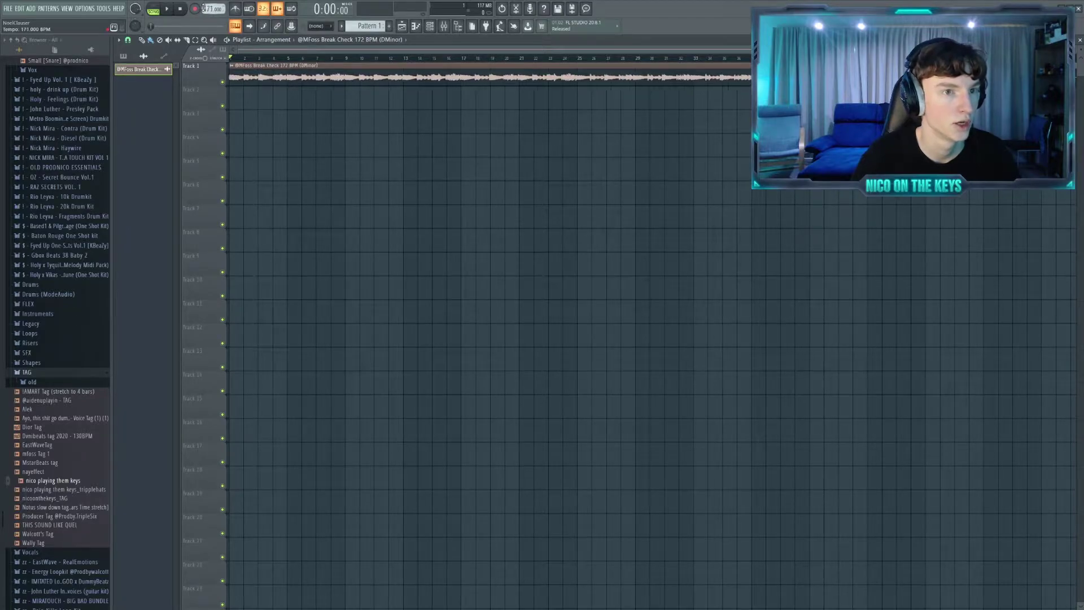
pyautogui.scroll(10, 269, 114)
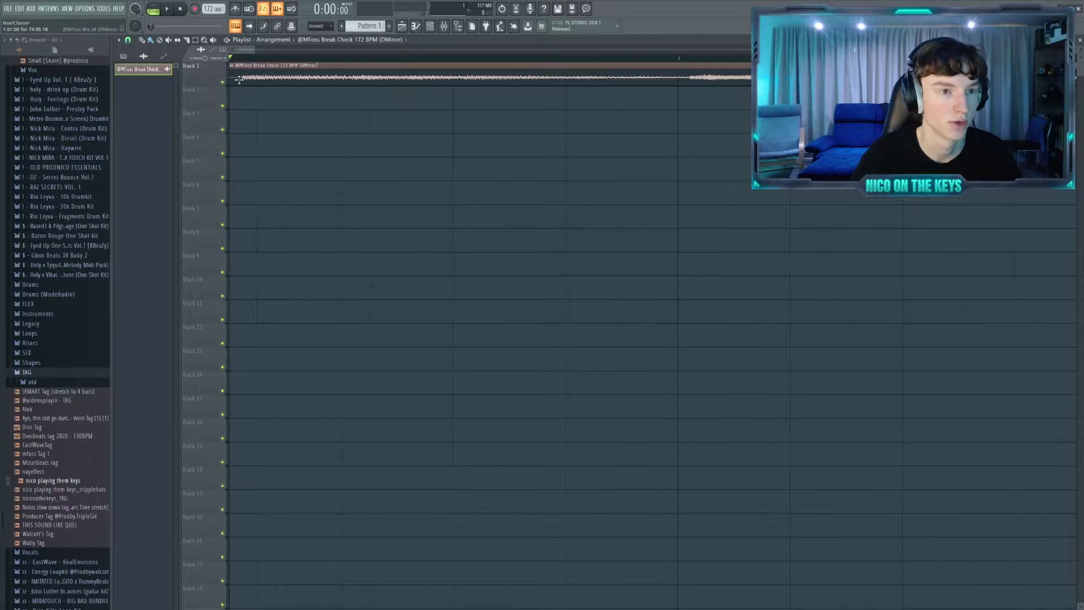
pyautogui.scroll(-10, 238, 111)
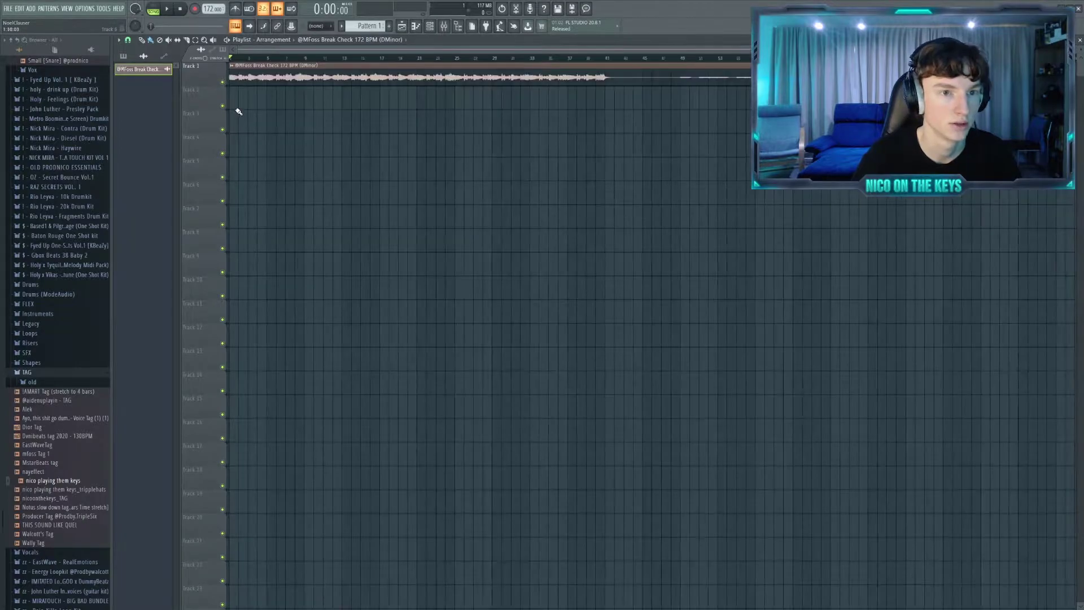
# - Open the loop's sample in Edison, trim its side noise, and load the trimmed audio back into the loop's channel
pyautogui.doubleClick(289, 75)
pyautogui.rightClick(252, 277)
pyautogui.click(274, 316)
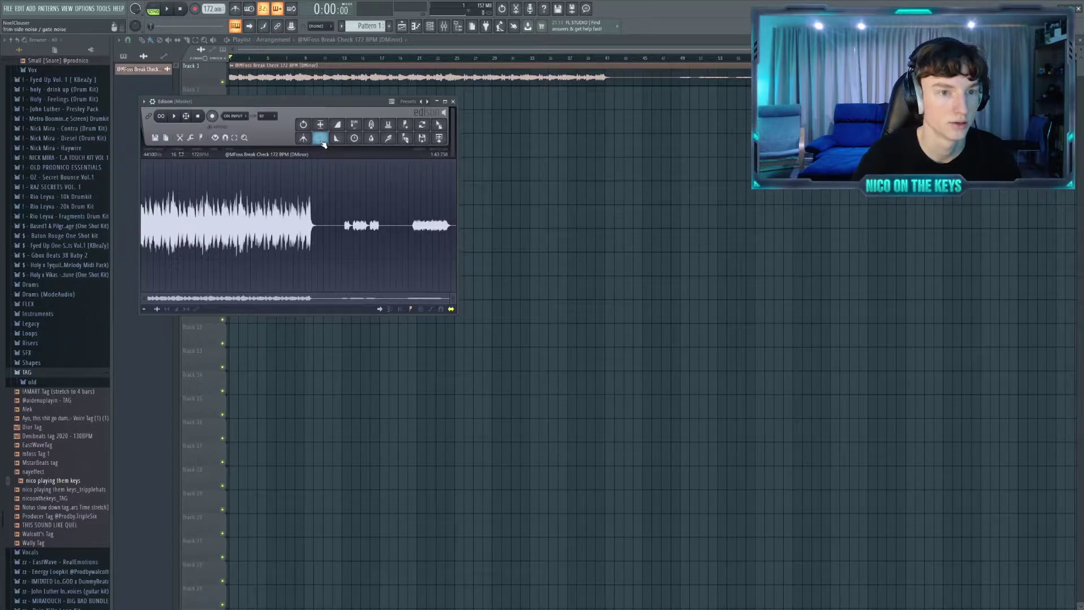
pyautogui.click(322, 141)
pyautogui.moveTo(310, 108); pyautogui.dragTo(658, 128)
pyautogui.moveTo(800, 332); pyautogui.dragTo(263, 276)
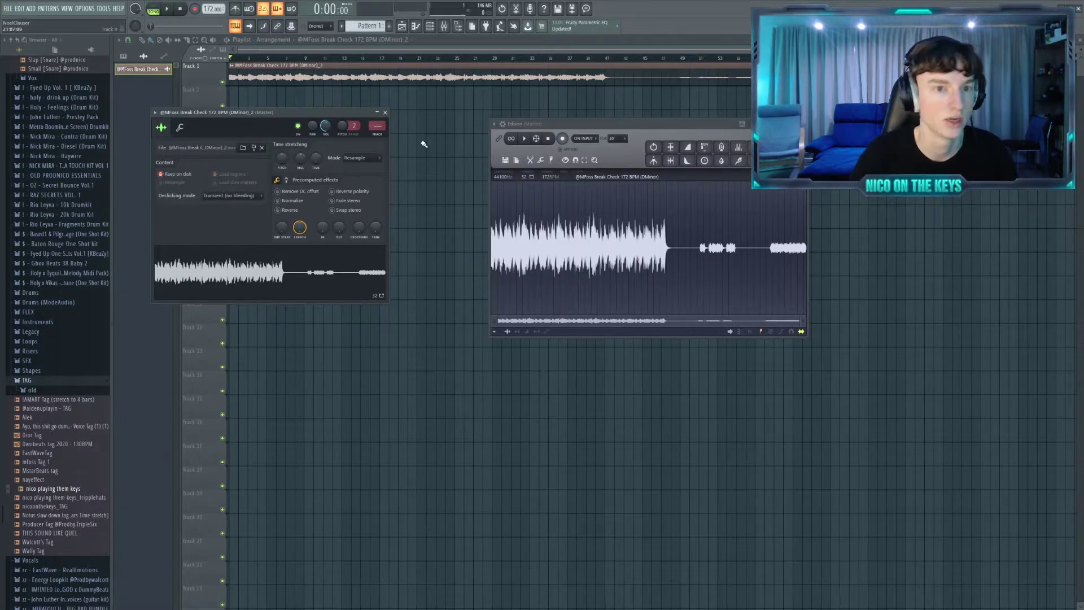
pyautogui.press('F12')
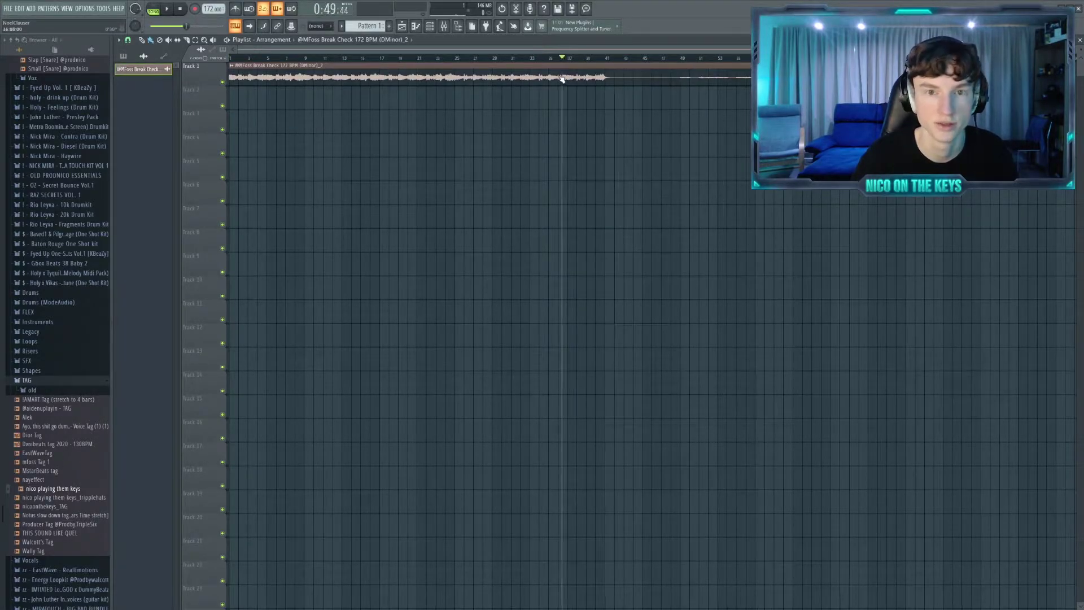
# - Play the loop from several timeline positions to audition its sections
pyautogui.press('space')
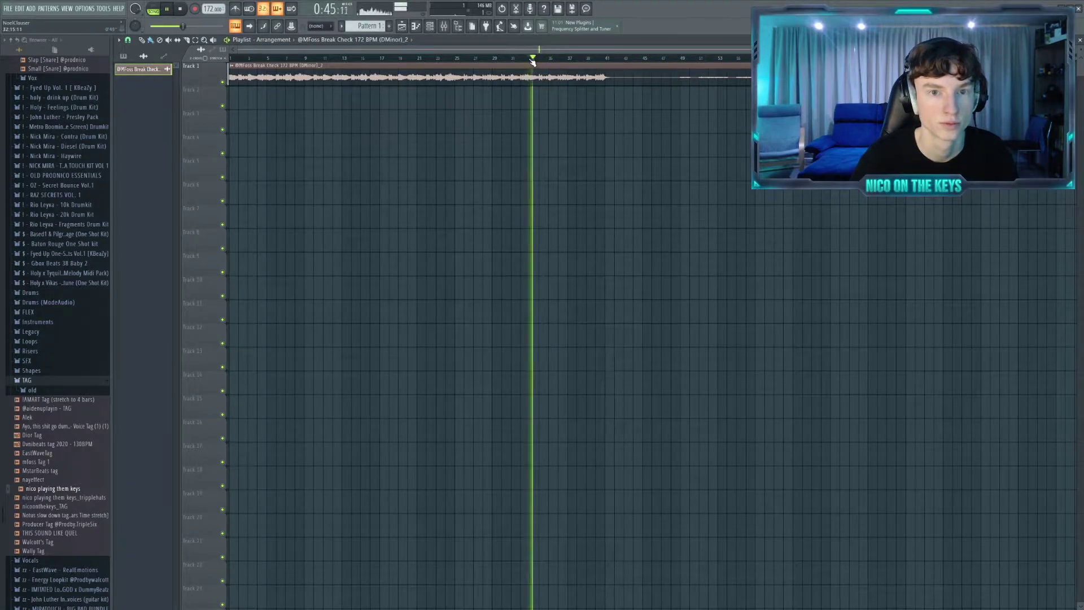
pyautogui.click(449, 57)
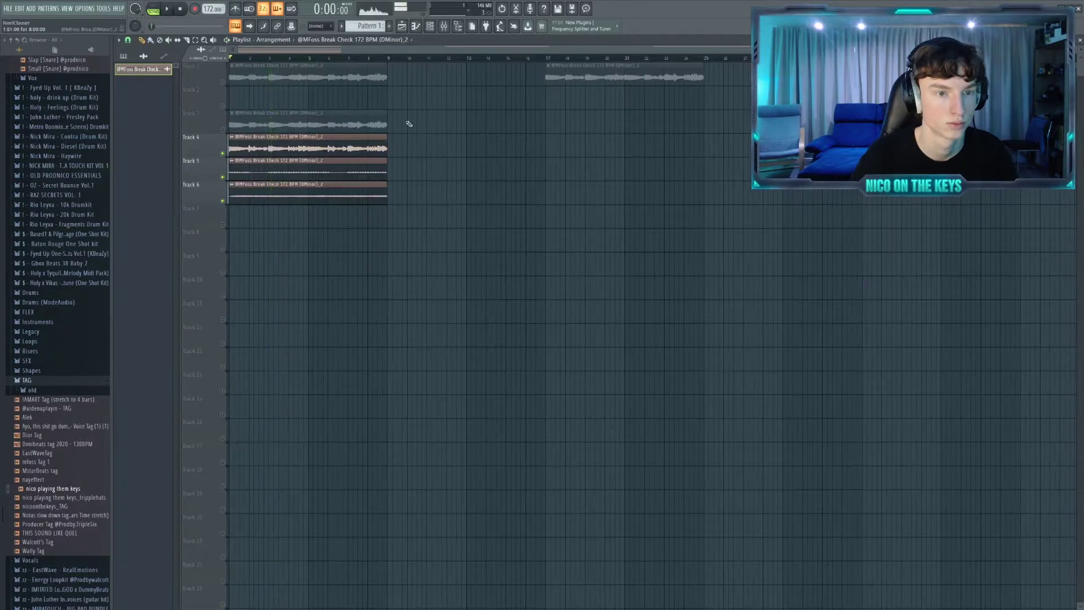
pyautogui.scroll(-2, 492, 159)
pyautogui.press('space')
# - Delete the muted leftover clips on track 1 and move the four remaining section clips up to tracks 1 to 4
pyautogui.rightClick(745, 74)
pyautogui.rightClick(494, 74)
pyautogui.rightClick(287, 70)
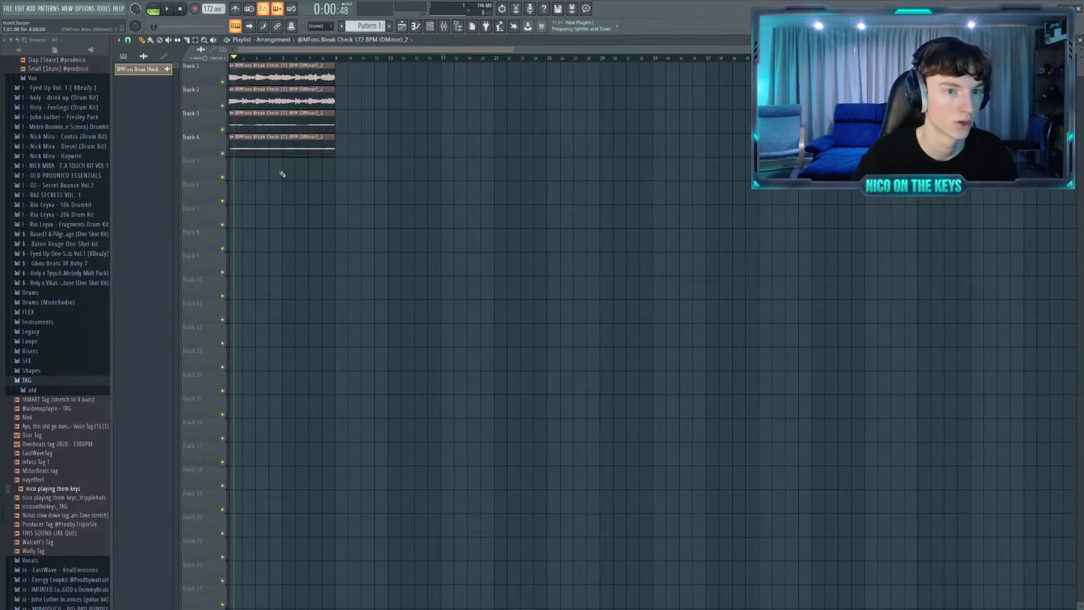
pyautogui.scroll(6, 358, 174)
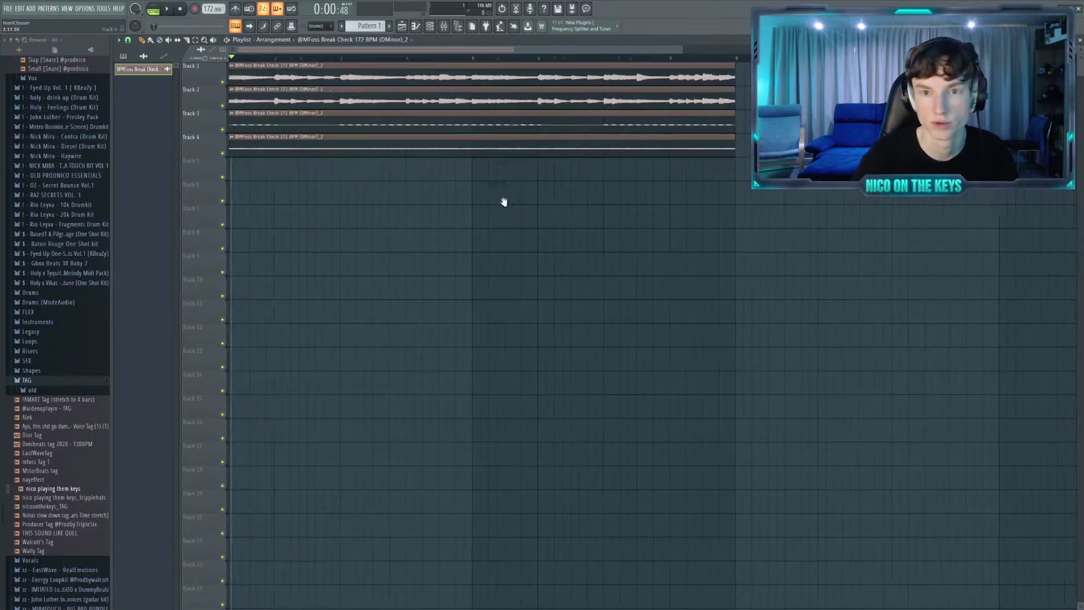
# - Set the time selection to span the four section clips, from bar 1 to bar 9, leaving the clips deselected
pyautogui.hotkey('ctrl', 'a')
pyautogui.hotkey('ctrl', 'Return')
pyautogui.rightClick(63, 69)
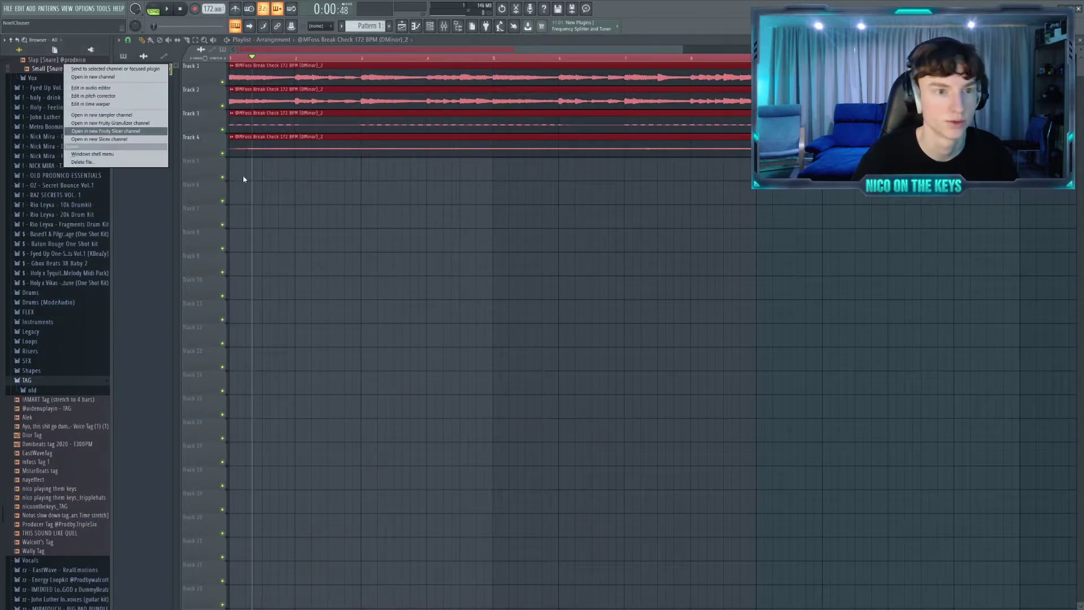
pyautogui.click(239, 177)
pyautogui.hotkey('ctrl', 'd')
pyautogui.scroll(-3, 291, 196)
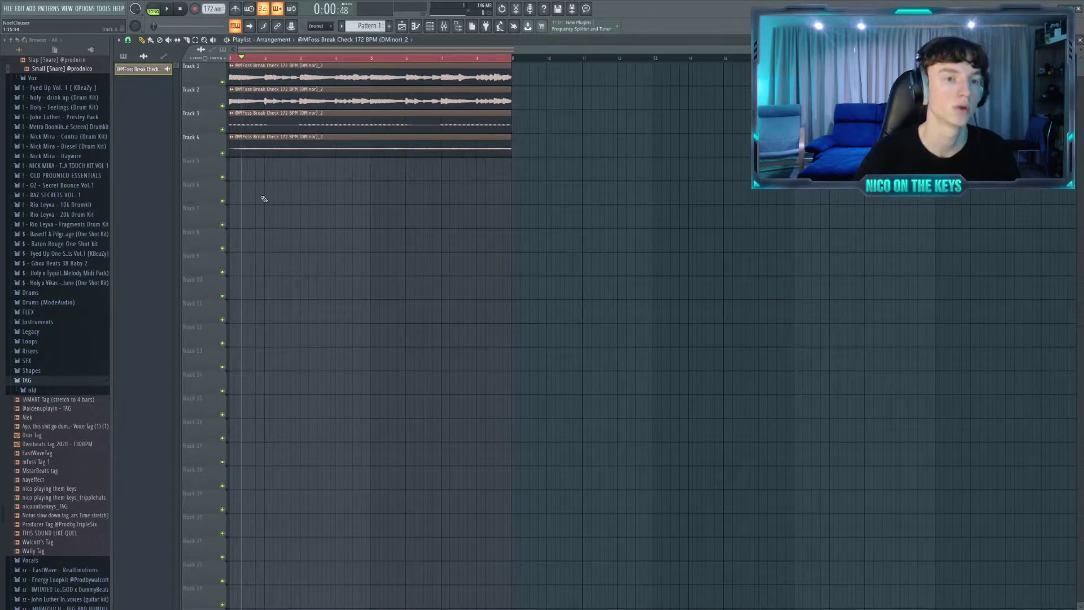
# - Solo track 1 and render the Master mixer track's 8-bar song selection to a 32-bit float stereo clip
pyautogui.rightClick(222, 83)
pyautogui.click(444, 27)
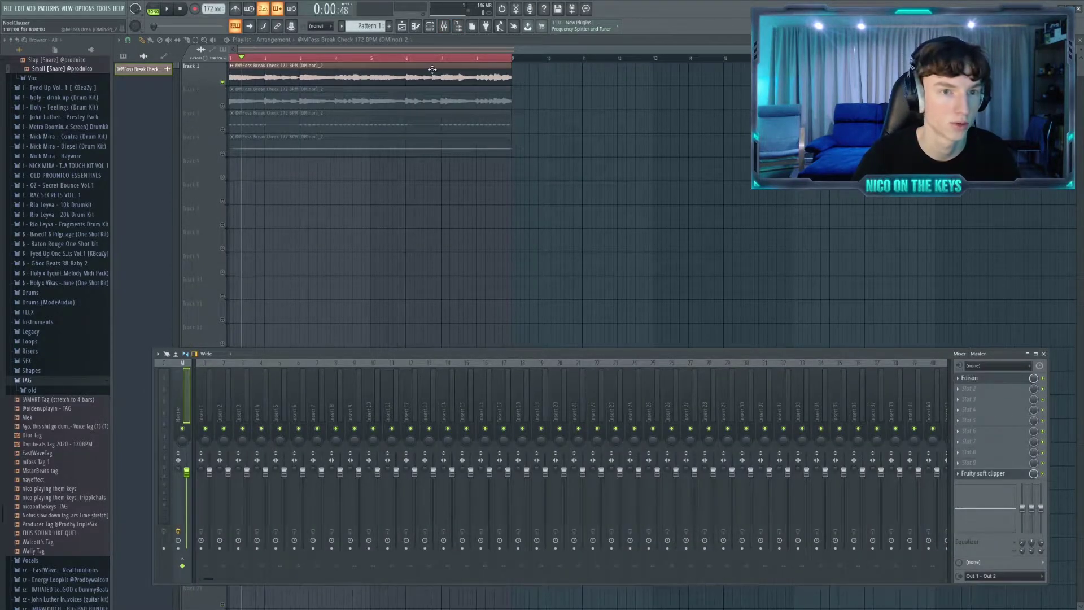
pyautogui.moveTo(287, 356); pyautogui.dragTo(289, 354)
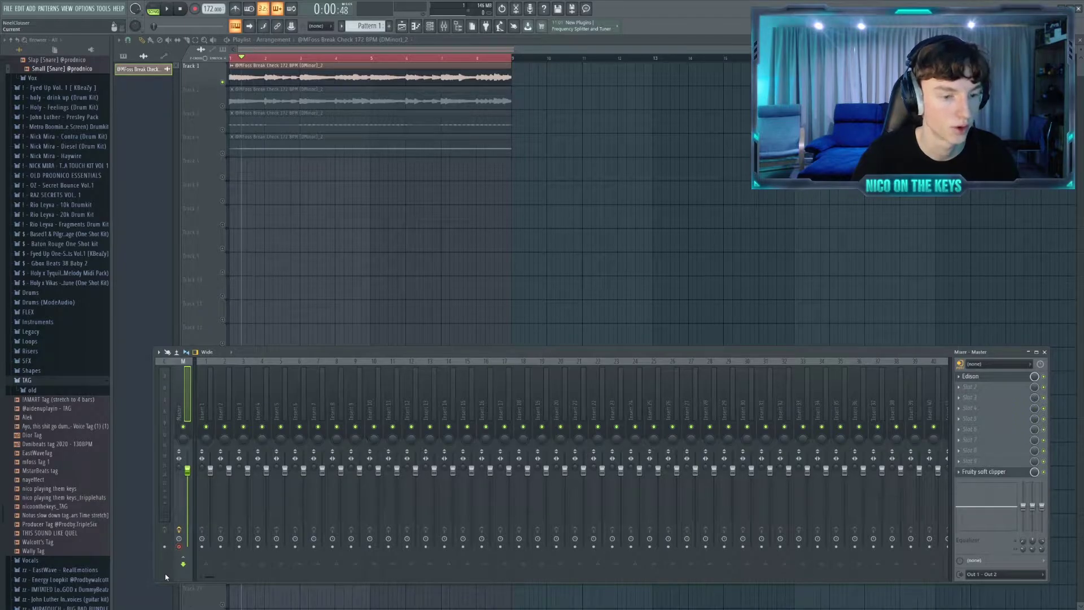
pyautogui.hotkey('alt', 'r')
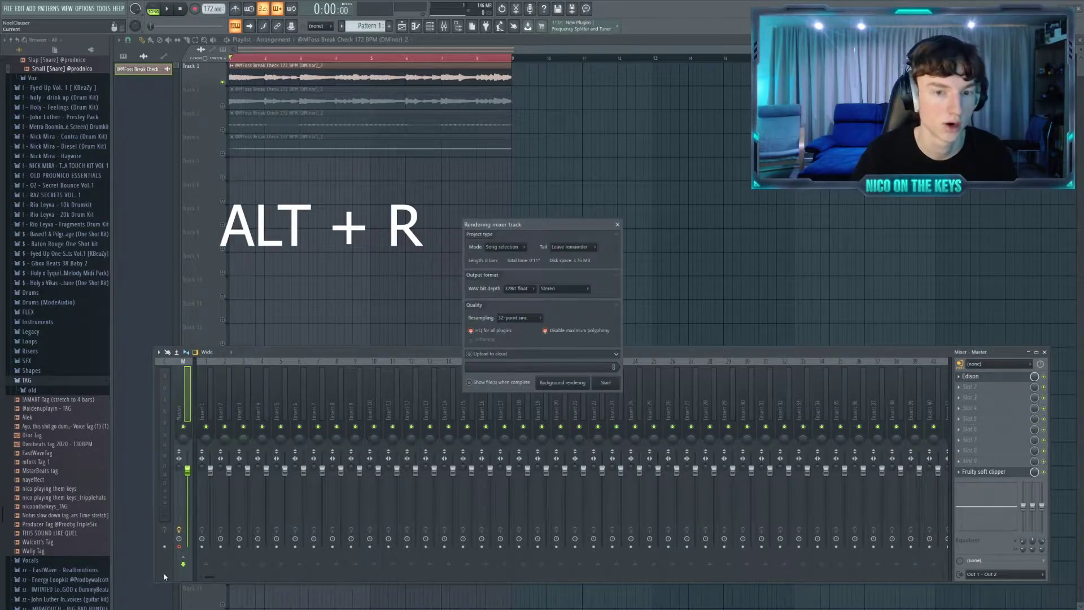
pyautogui.click(605, 383)
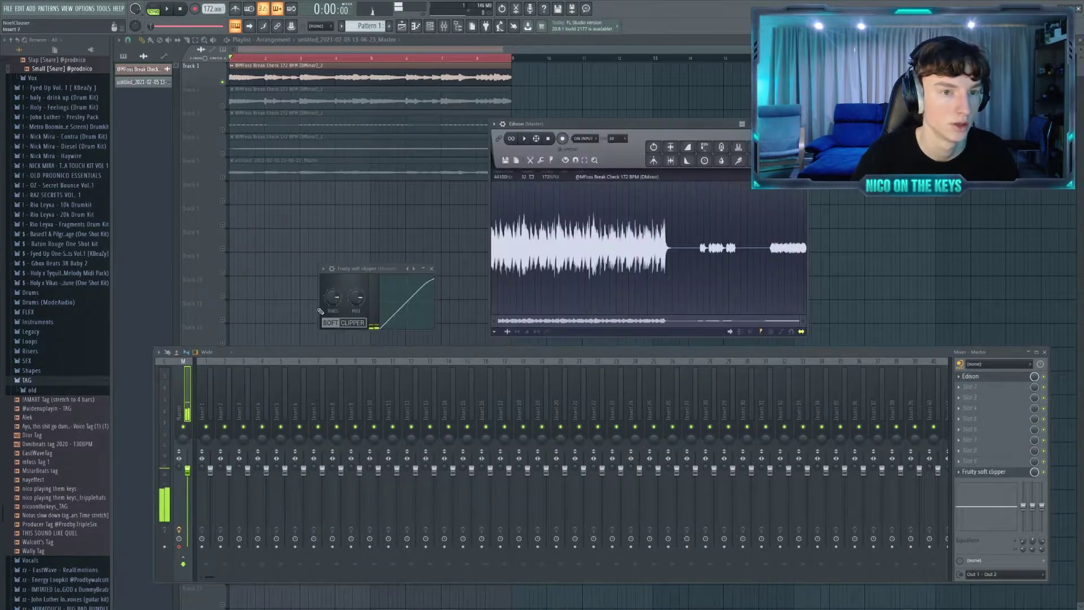
# - Solo tracks 2, 3 and 4 in turn and render the Master mixer track's song selection to audio for each
pyautogui.rightClick(223, 105)
pyautogui.press('F12')
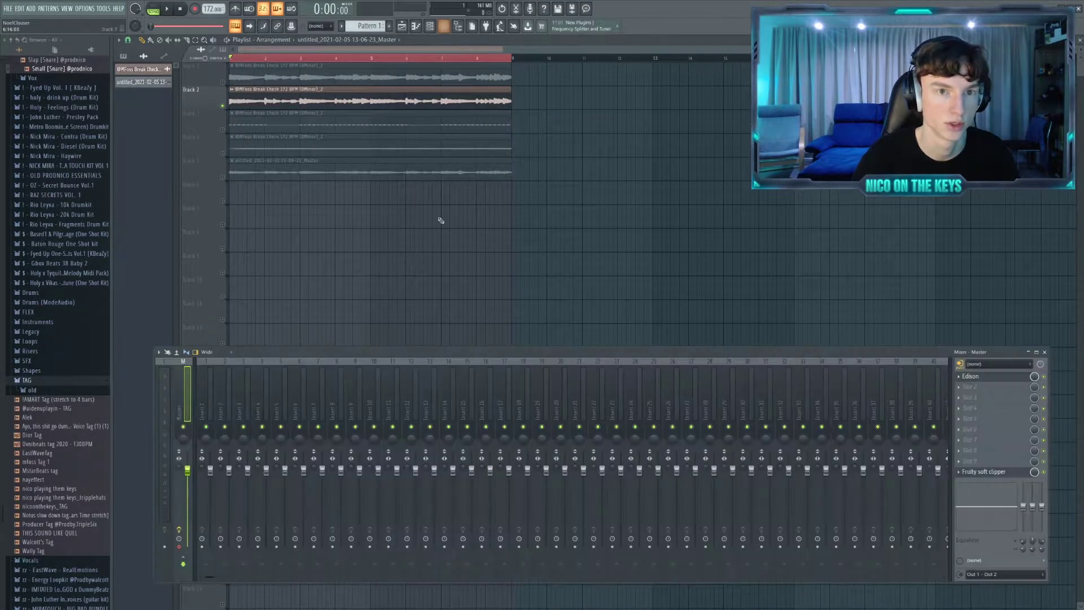
pyautogui.hotkey('alt', 'r')
pyautogui.click(606, 383)
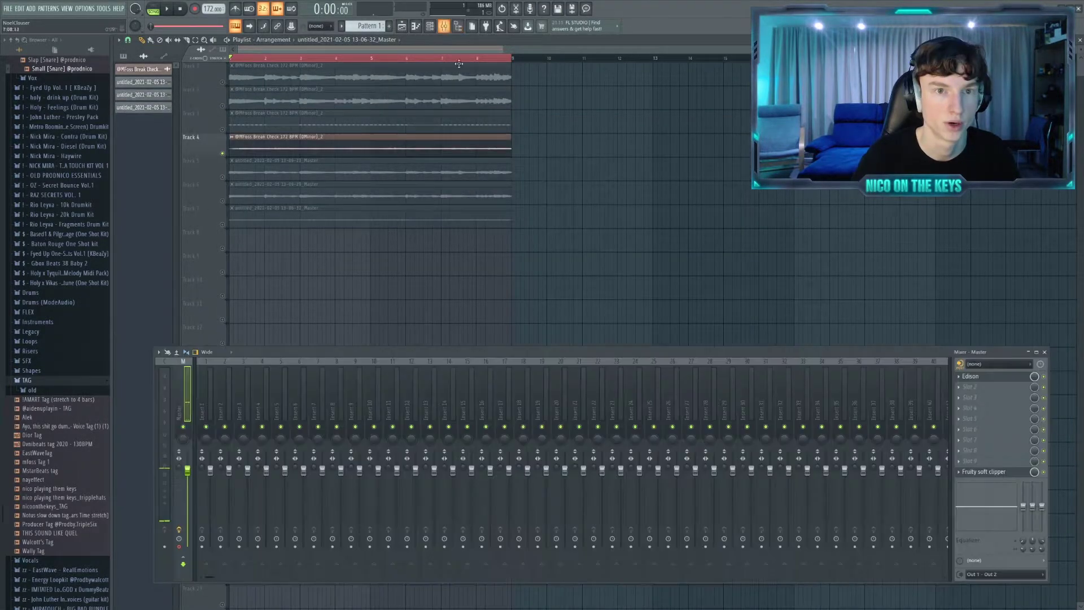
pyautogui.hotkey('alt', 'r')
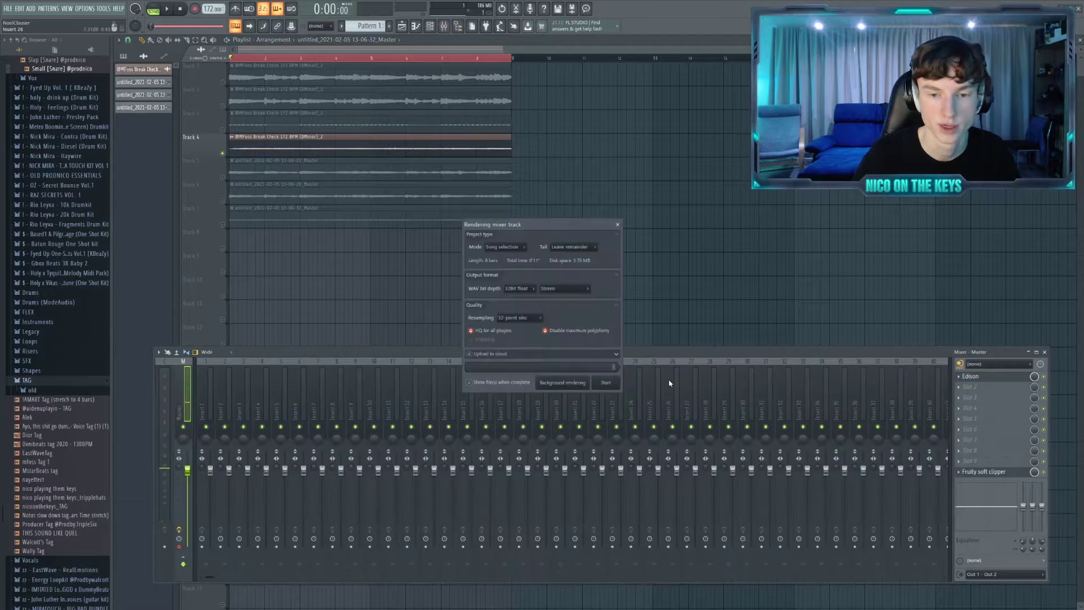
# - Remove the original section clips and their source channel, and move the four rendered clips up to tracks 1 to 4
pyautogui.rightClick(261, 276)
pyautogui.rightClick(249, 136)
pyautogui.rightClick(254, 23)
pyautogui.hotkey('ctrl', 'a')
pyautogui.hotkey('shift', 'Up')
pyautogui.hotkey('shift', 'Up')
pyautogui.hotkey('shift', 'Up')
pyautogui.hotkey('shift', 'Up')
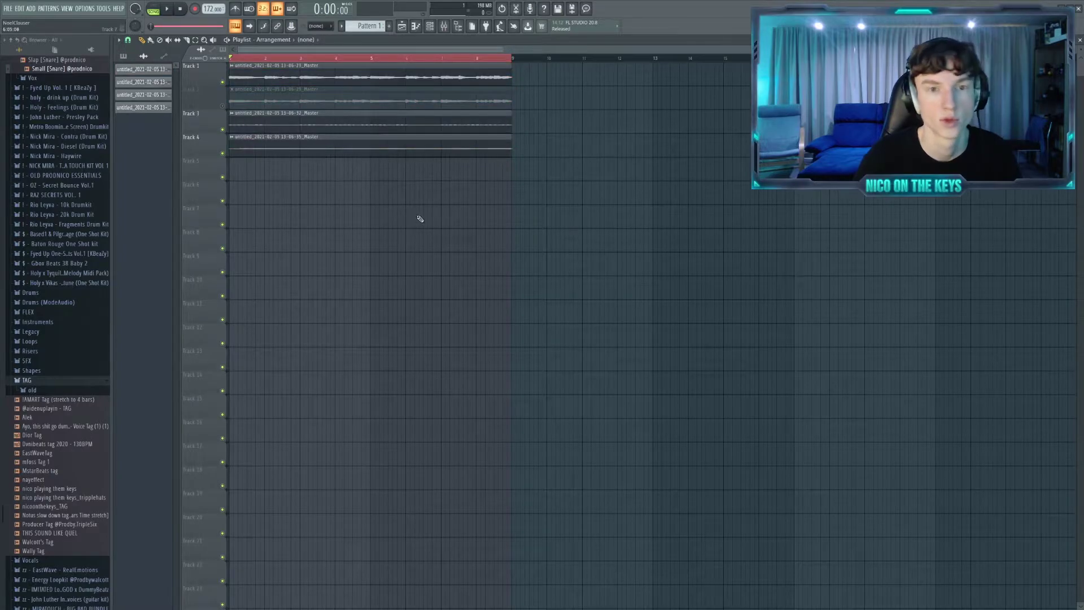
pyautogui.scroll(10, 492, 209)
pyautogui.rightClick(669, 178)
pyautogui.click(684, 263)
pyautogui.rightClick(682, 100)
pyautogui.click(694, 123)
pyautogui.scroll(-3, 553, 240)
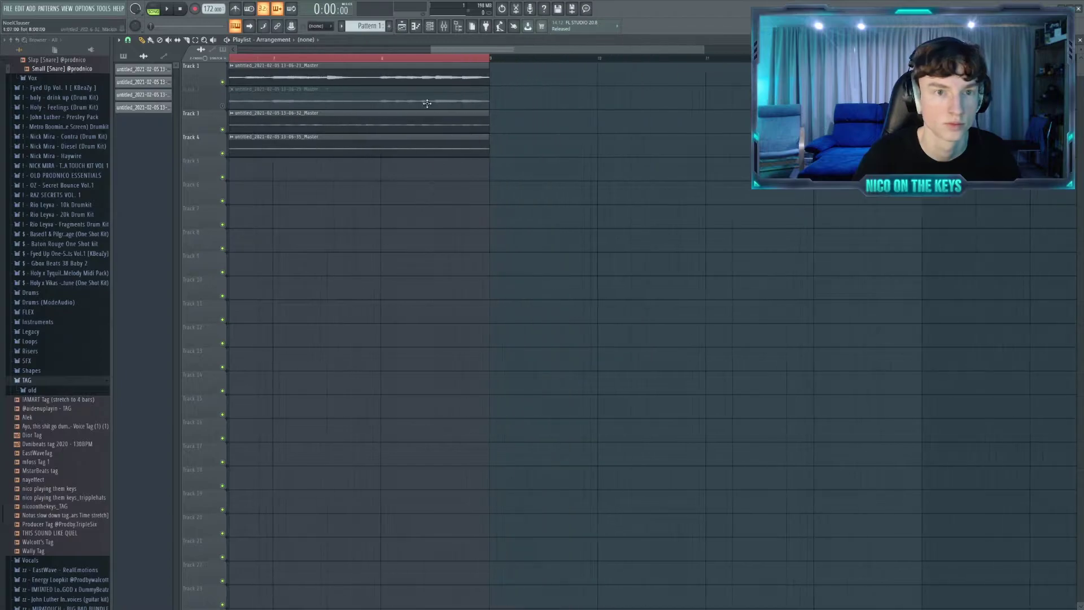
# - Route the four rendered audio channels to separate mixer tracks, starting at insert 1
pyautogui.click(432, 26)
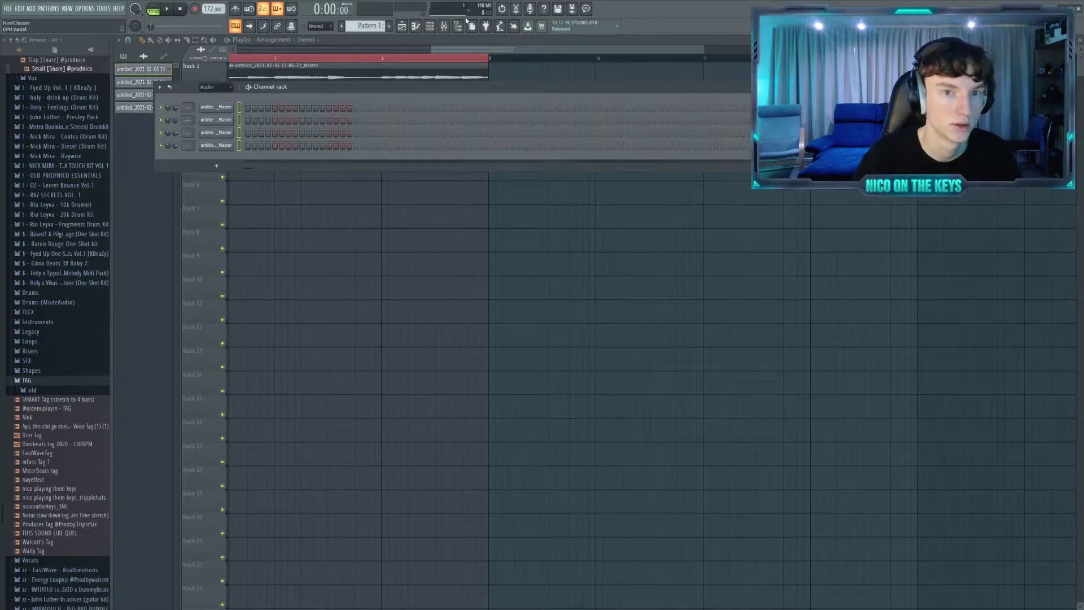
pyautogui.click(444, 26)
pyautogui.rightClick(215, 399)
pyautogui.click(293, 446)
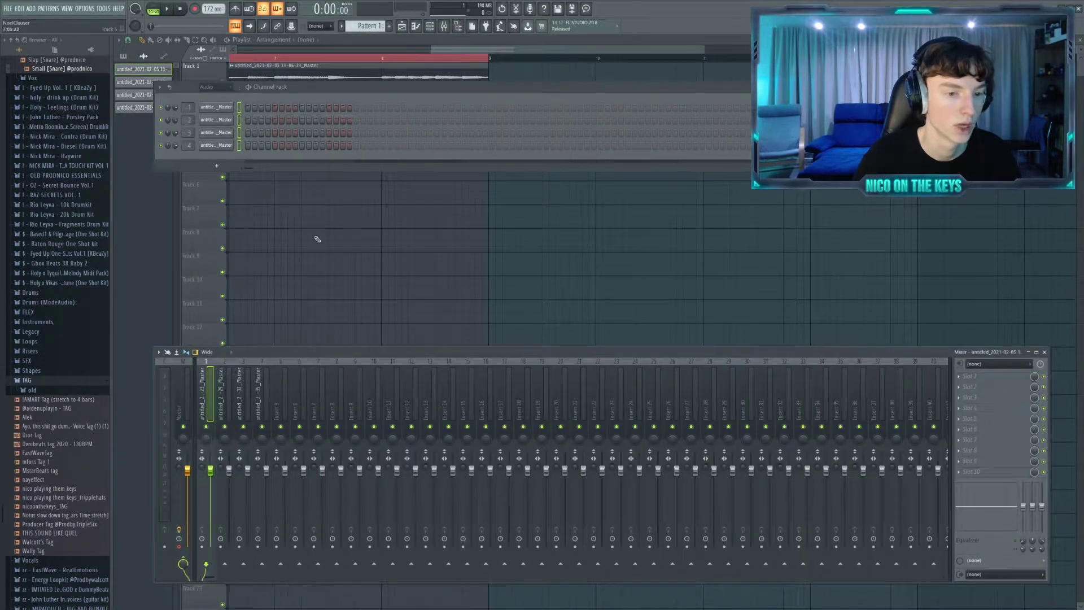
# - Duplicate all four rendered clips once so the copies fill bars 9 to 17
pyautogui.click(335, 221)
pyautogui.hotkey('ctrl', 'a')
pyautogui.hotkey('ctrl', 'b')
pyautogui.scroll(-3, 475, 255)
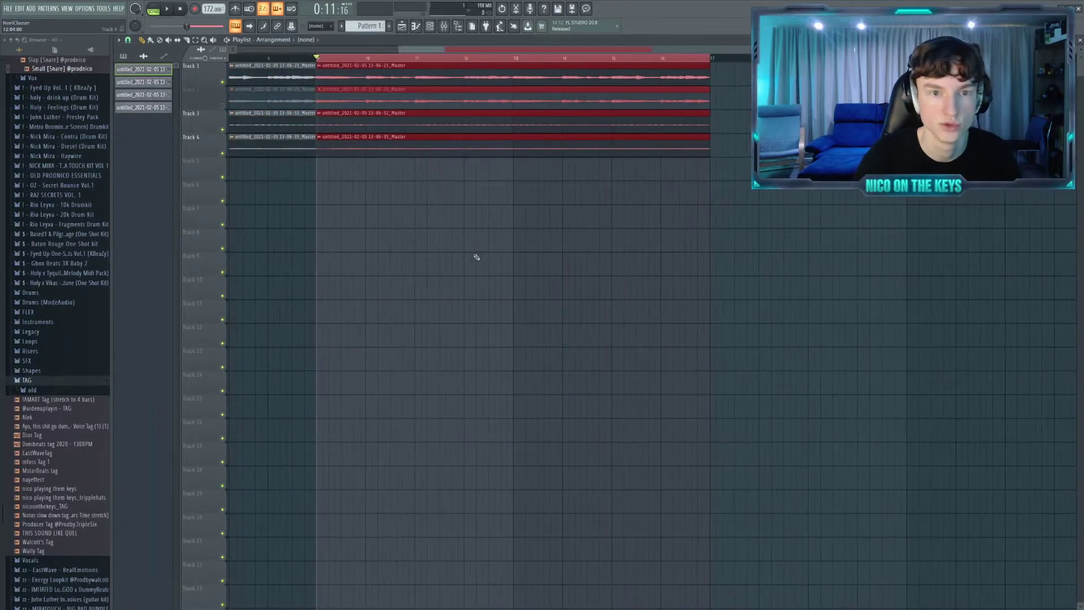
pyautogui.scroll(-2, 363, 230)
pyautogui.keyDown('ctrl'); pyautogui.click(362, 231); pyautogui.keyUp('ctrl')
pyautogui.scroll(1, 362, 231)
# - During playback from the start, delete track 1's second clip and track 2's first clip, and unmute track 2
pyautogui.press('space')
pyautogui.moveTo(420, 58); pyautogui.dragTo(229, 58)
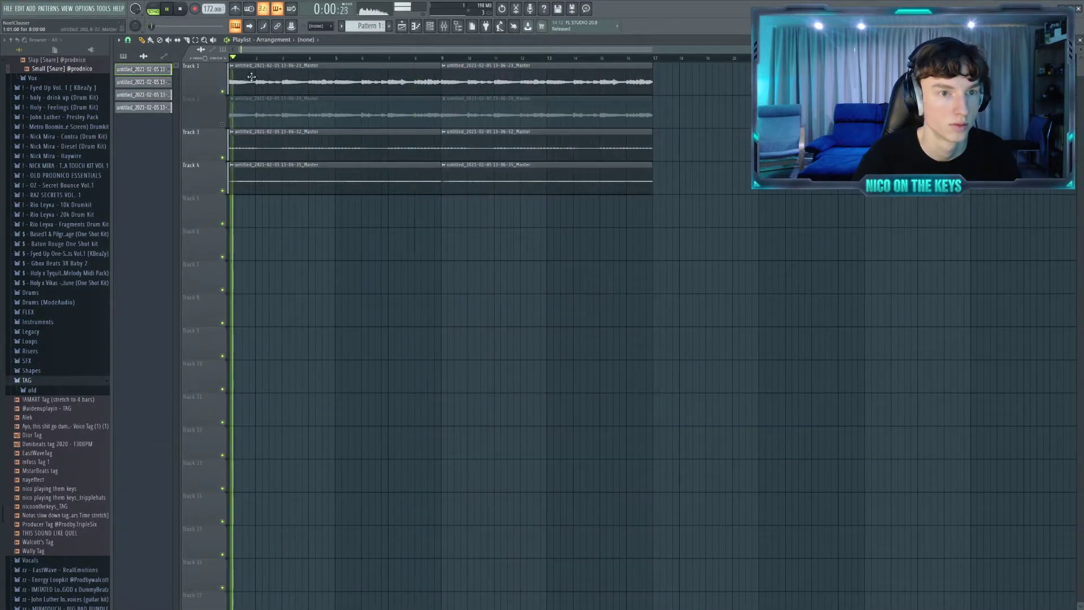
pyautogui.rightClick(355, 84)
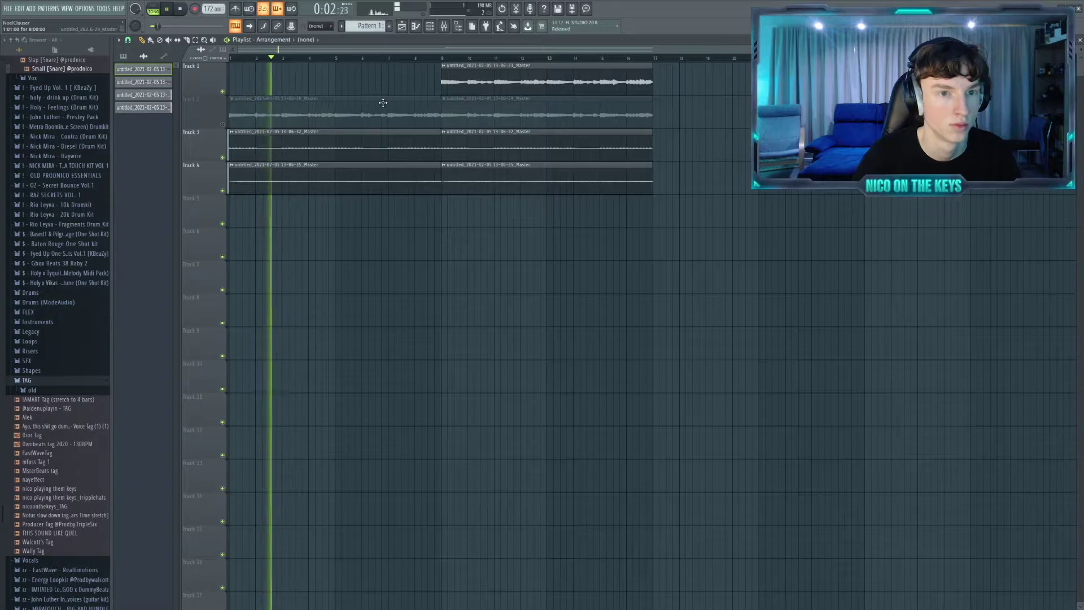
pyautogui.hotkey('ctrl', 'z')
pyautogui.rightClick(419, 108)
pyautogui.rightClick(496, 92)
pyautogui.click(223, 124)
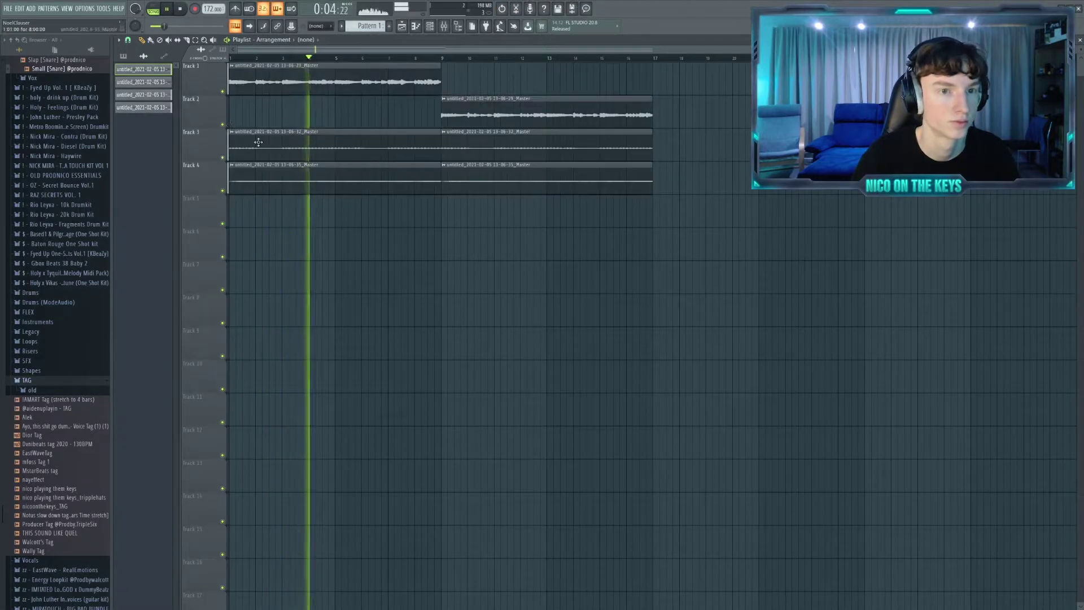
# - Stop playback and set the time selection to bars 9 to 17, leaving all clips deselected
pyautogui.press('space')
pyautogui.hotkey('ctrl', 'a')
pyautogui.scroll(3, 626, 75)
pyautogui.scroll(-3, 600, 85)
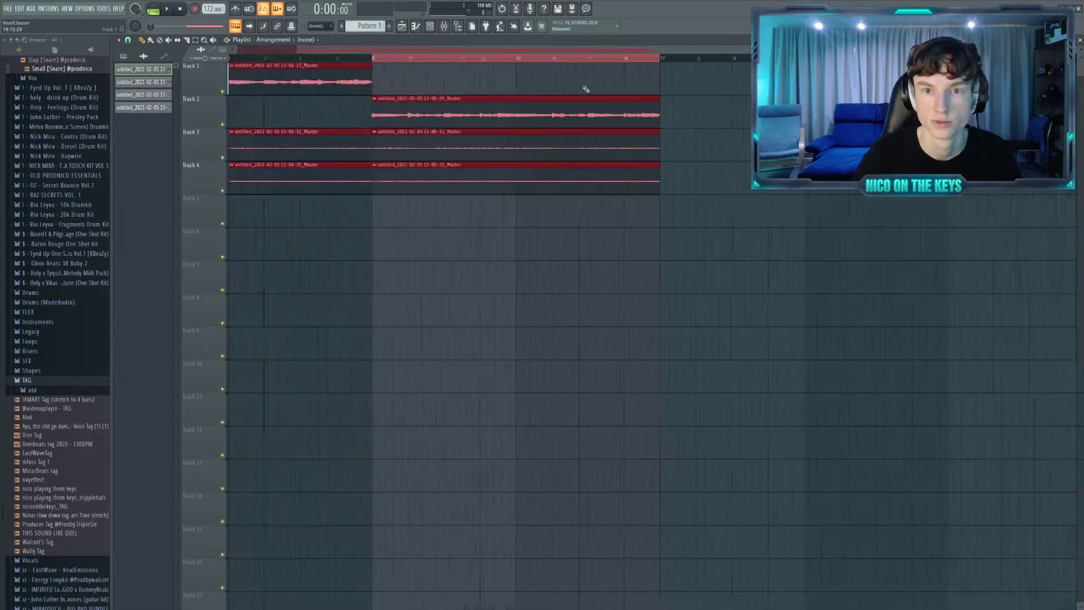
pyautogui.click(457, 356)
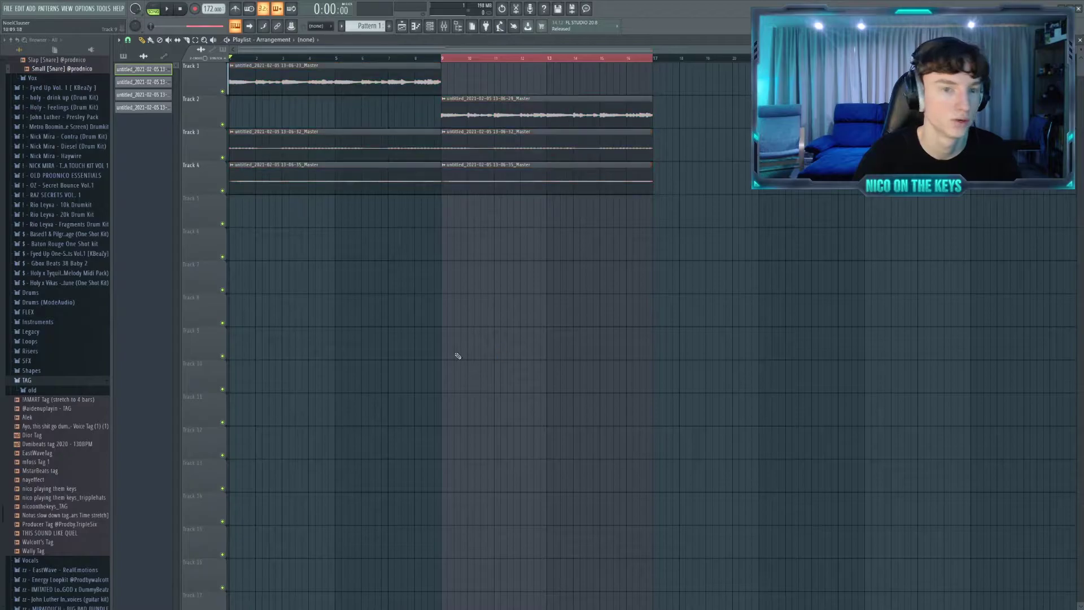
# - Bring up the Essentials drum kit in the browser and place Pattern 1 on track 6 from bar 9 to bar 17
pyautogui.click(64, 383)
pyautogui.scroll(15, 34, 213)
pyautogui.click(124, 57)
pyautogui.moveTo(135, 79); pyautogui.dragTo(769, 258)
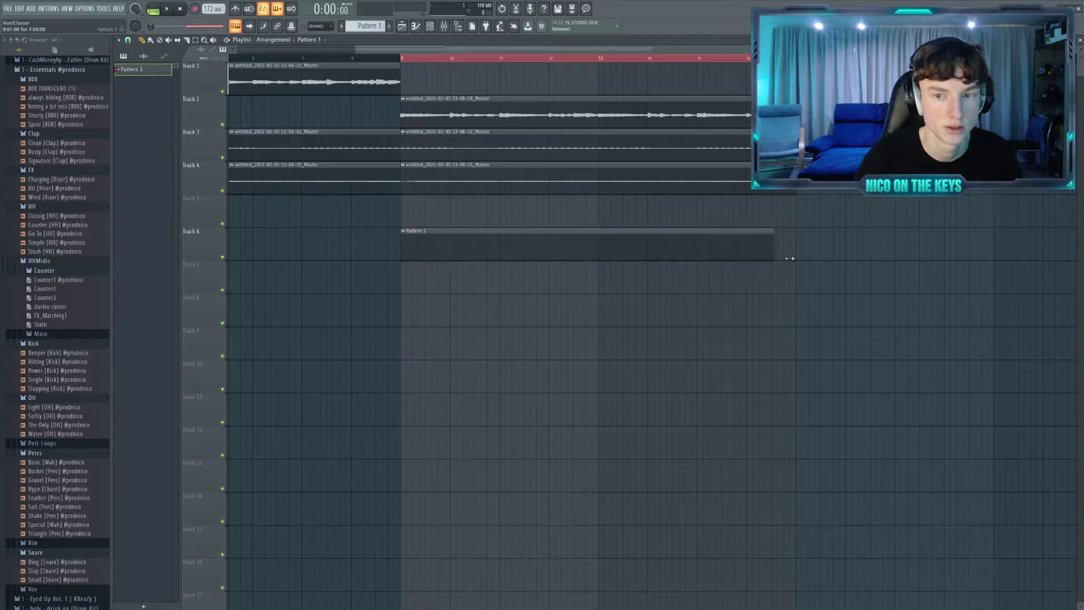
# - Audition mixer insert 1 in solo, then restore all inserts and check the level on the Master track
pyautogui.rightClick(207, 428)
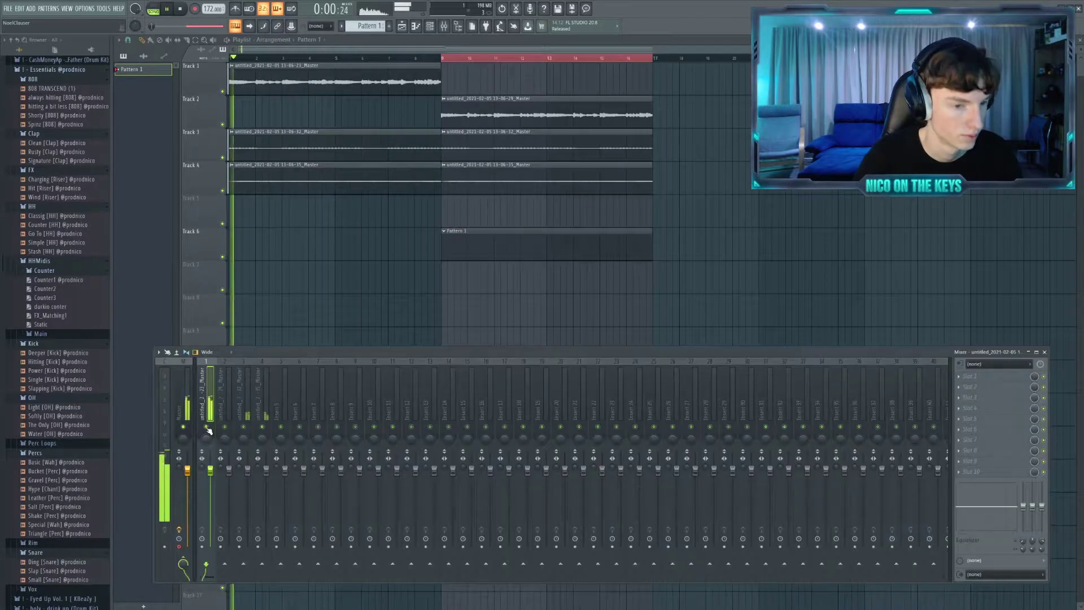
pyautogui.click(184, 412)
pyautogui.rightClick(207, 427)
pyautogui.press('space')
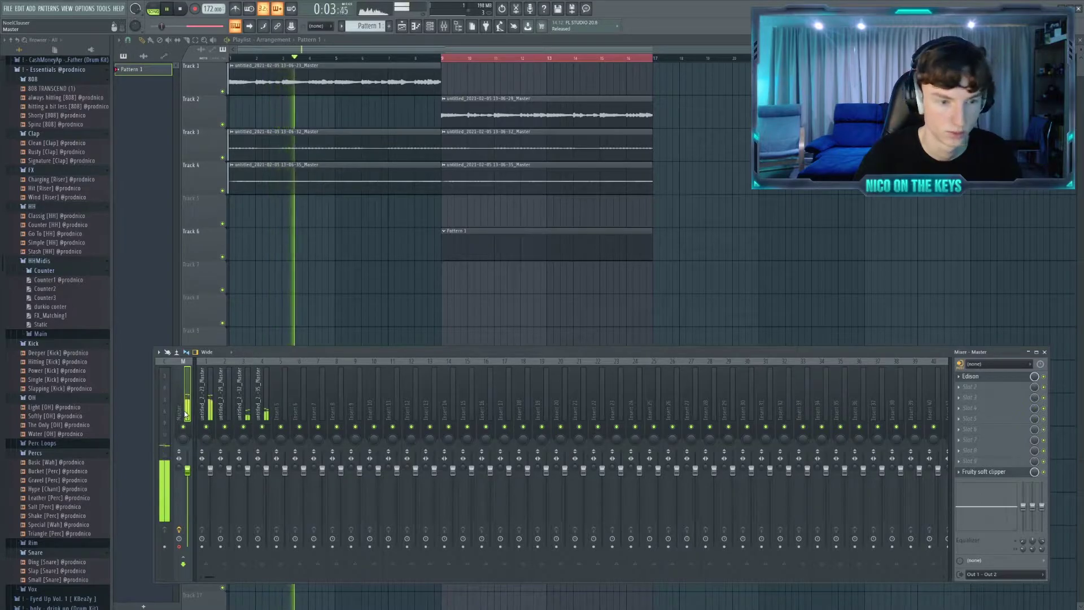
# - Lower the volume faders of mixer inserts 1, 3 and 4 slightly during playback and close the mixer
pyautogui.click(211, 473)
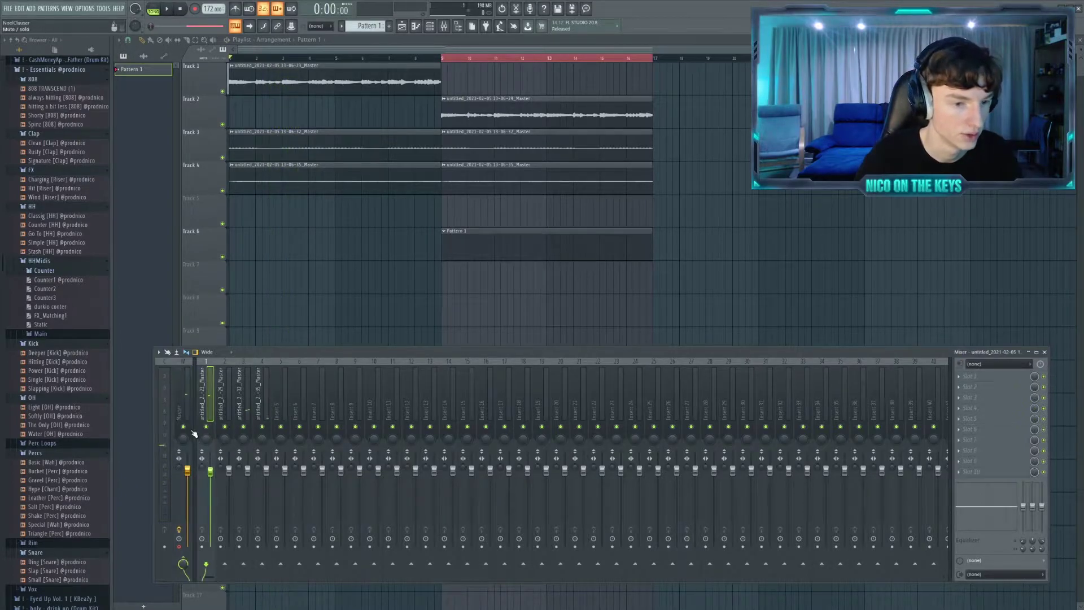
pyautogui.moveTo(248, 470); pyautogui.dragTo(212, 478)
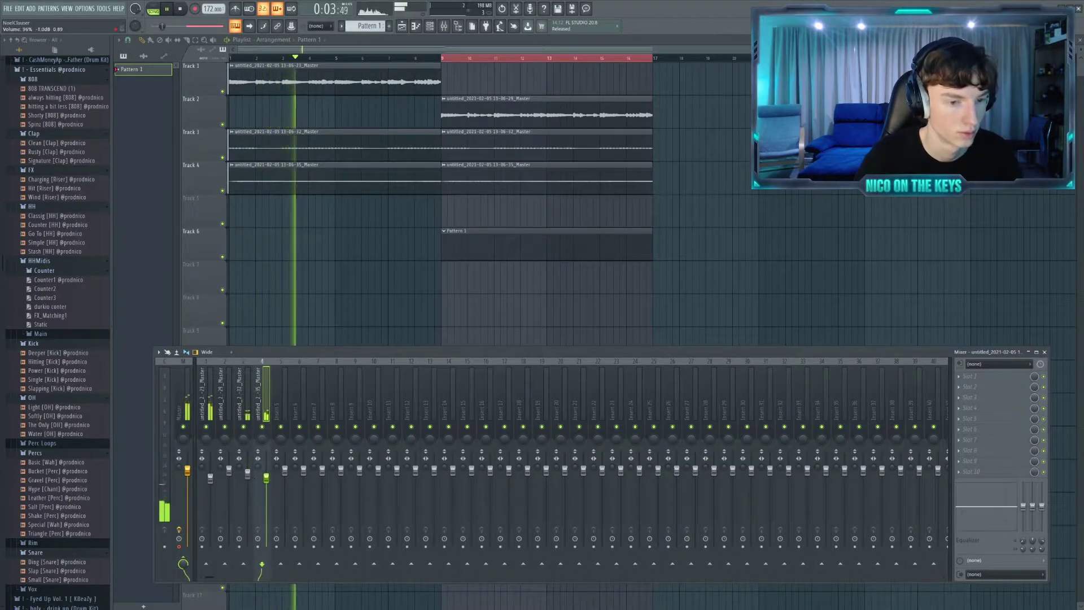
pyautogui.press('F9')
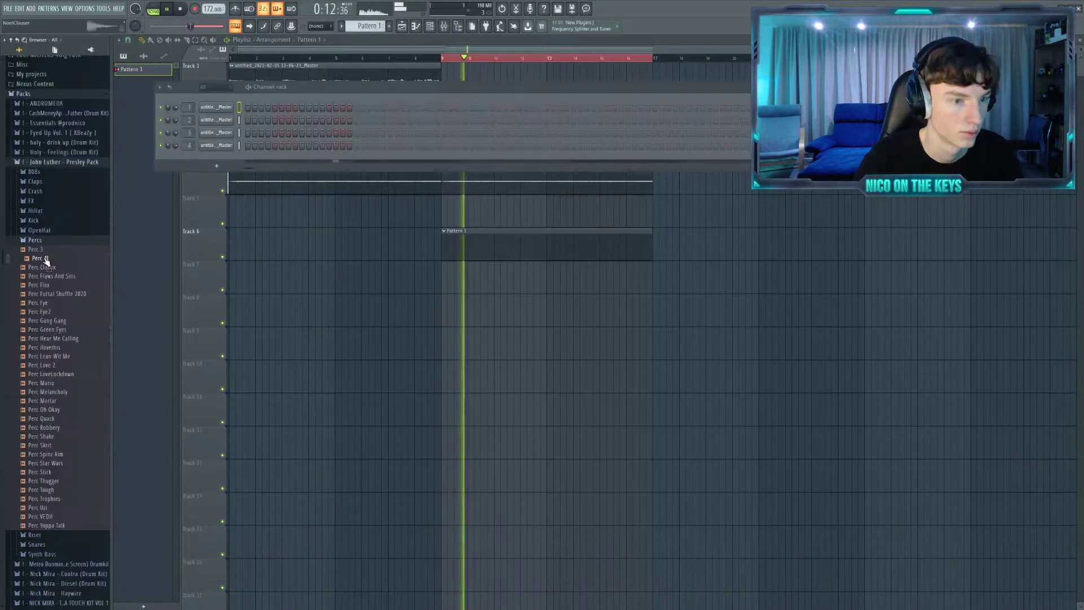
# - Audition percussion samples from the John Luther - Presley Pack and add Perc Flex to the channel rack
pyautogui.click(50, 294)
pyautogui.click(38, 285)
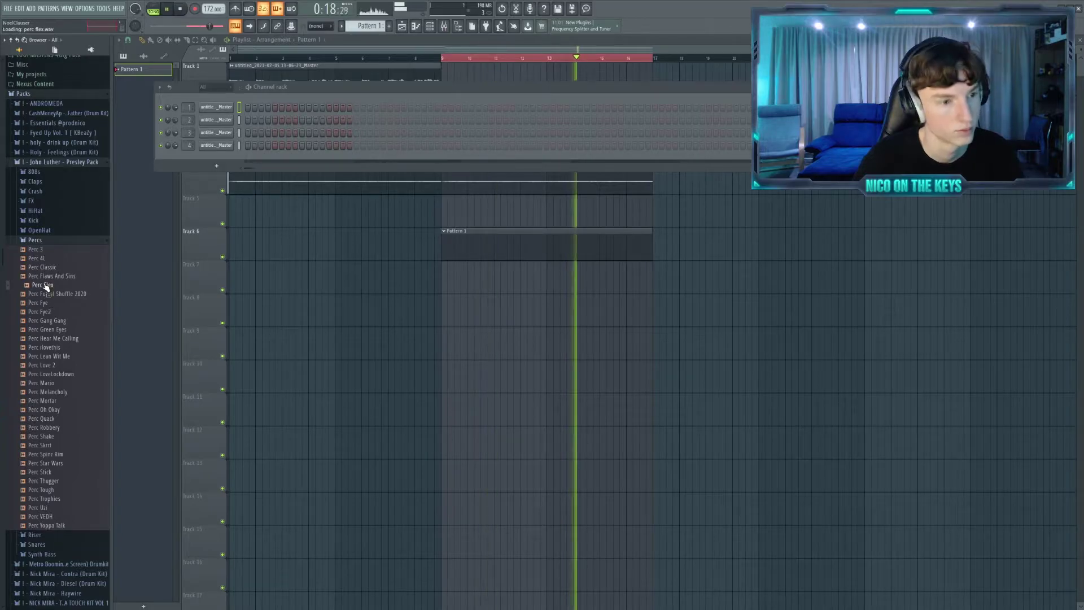
pyautogui.moveTo(39, 284); pyautogui.dragTo(210, 182)
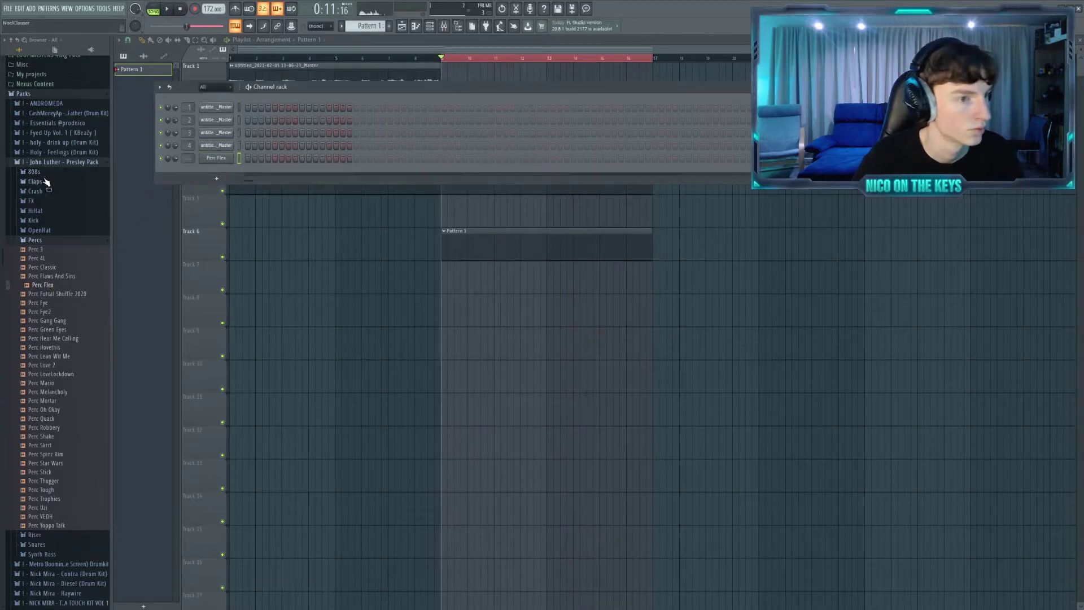
# - Audition the pack's claps over the melody, add Clap Empty, and place one C5 hit mid-bar across eight bars
pyautogui.click(43, 182)
pyautogui.click(42, 200)
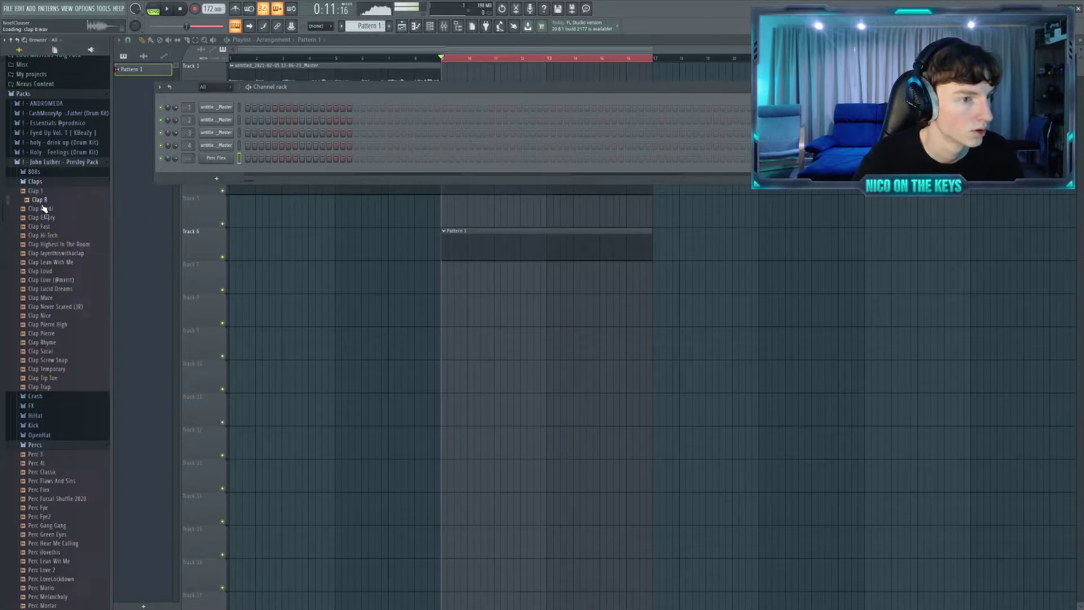
pyautogui.press('space')
pyautogui.press('Up')
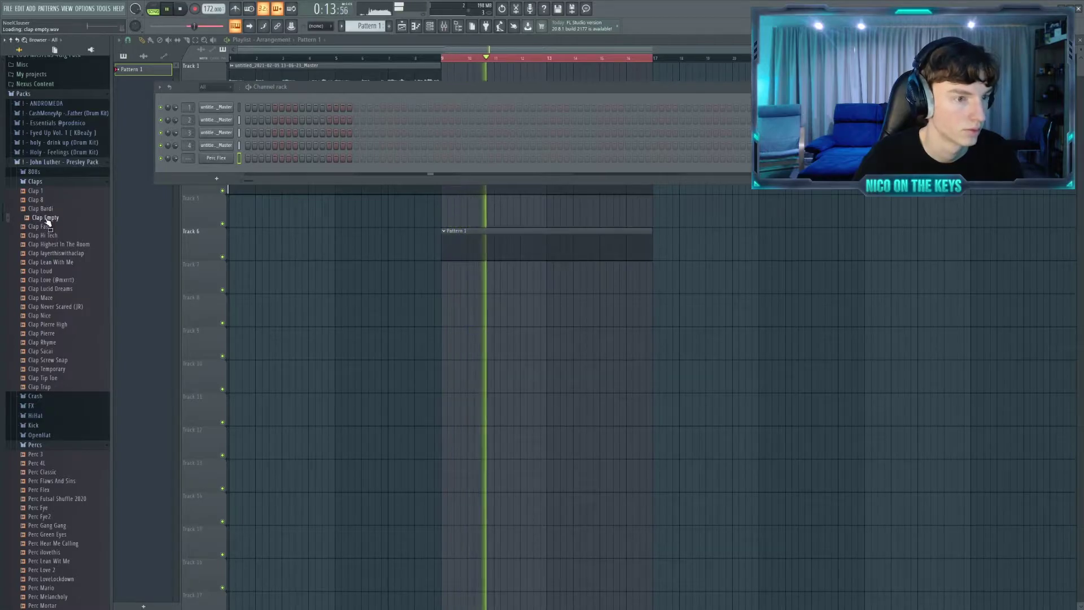
pyautogui.click(48, 236)
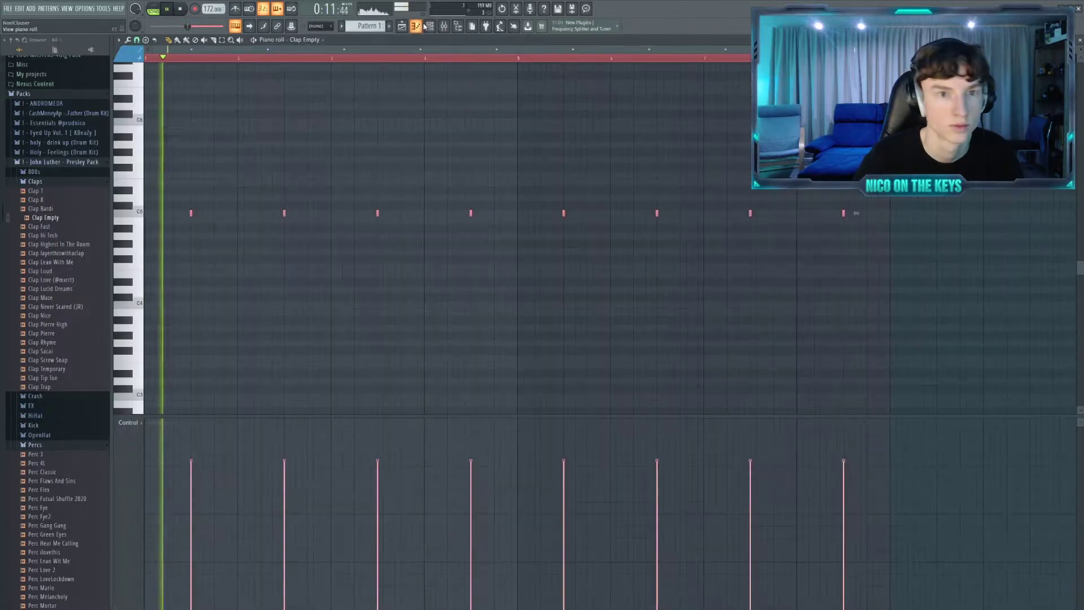
# - Add an extra Clap Empty hit in bar 4 and a Perc Flex hit in bar 2 in the channel rack
pyautogui.click(429, 27)
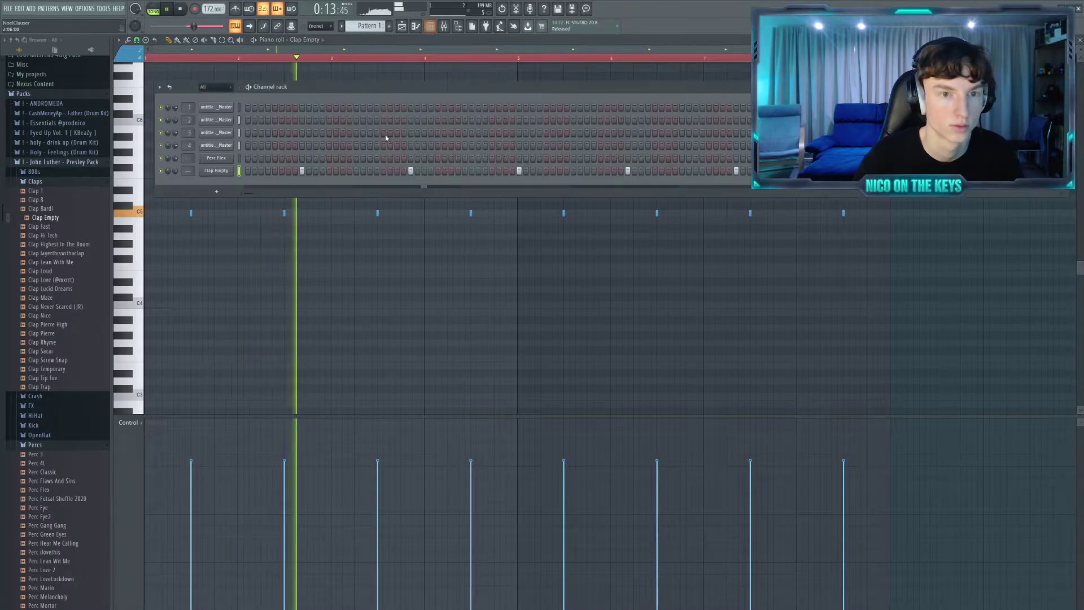
pyautogui.click(587, 171)
pyautogui.click(369, 158)
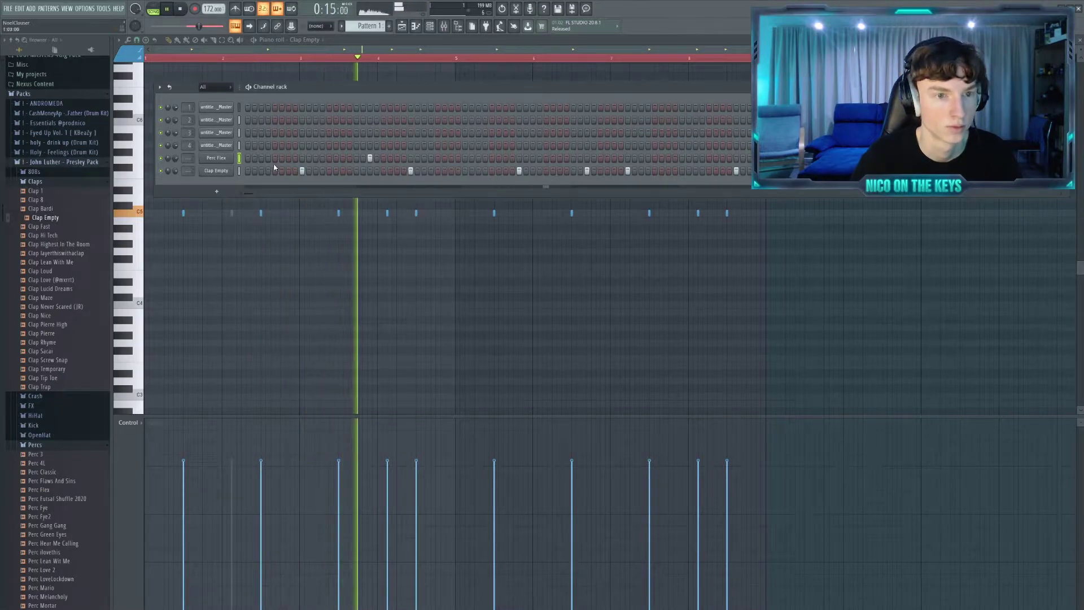
# - Open the channel settings of Perc Flex and Clap Empty, and turn on Normalize for Clap Empty
pyautogui.click(216, 158)
pyautogui.click(391, 95)
pyautogui.click(218, 171)
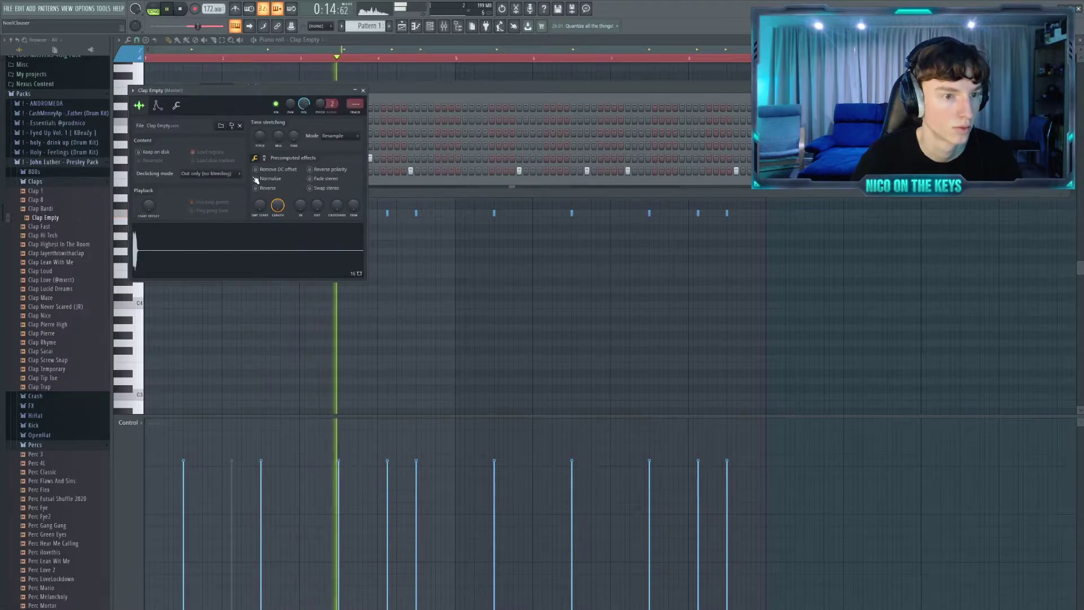
pyautogui.click(415, 26)
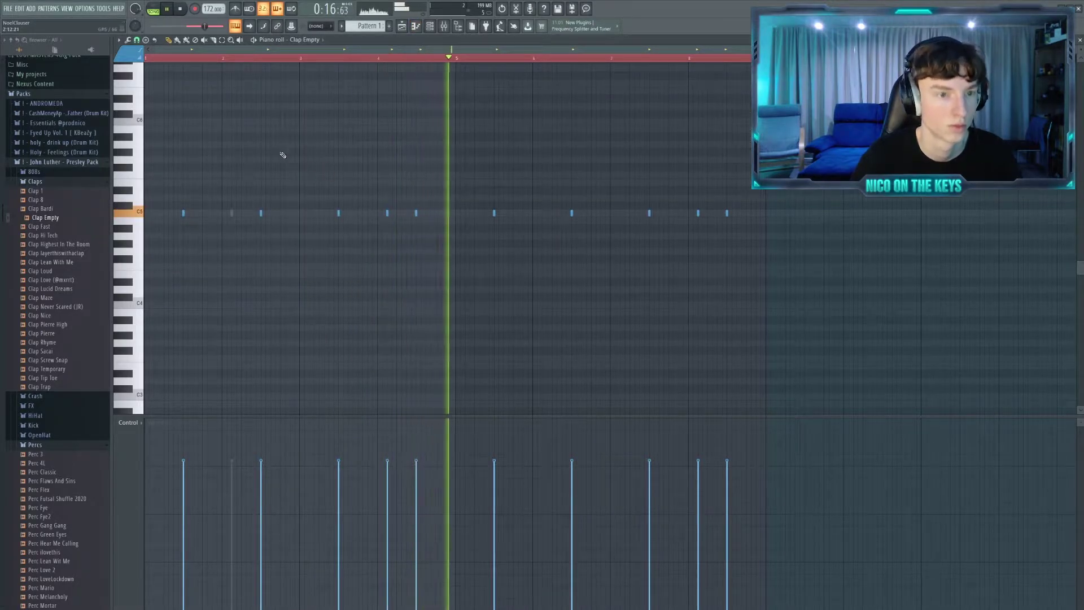
# - Add a Perc Flex hit on C5 late in bar 3 and duplicate the pattern's hits into bars 6 and 7
pyautogui.doubleClick(232, 212)
pyautogui.click(368, 213)
pyautogui.hotkey('ctrl', 'b')
pyautogui.hotkey('ctrl', 'a')
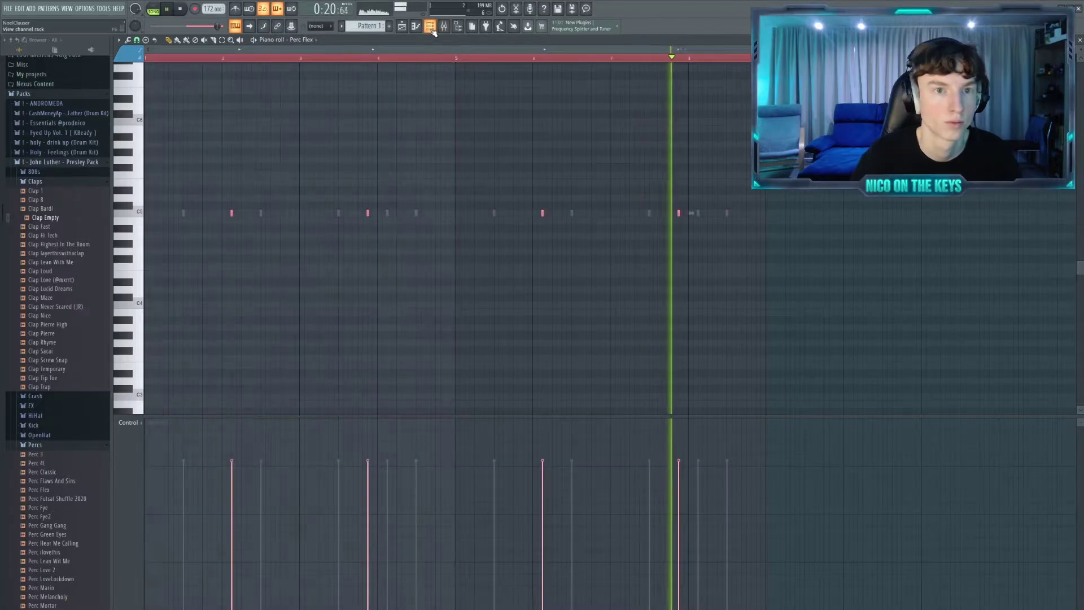
# - Browse the Presley Pack's HiHat samples and add HH 100Shots to the channel rack
pyautogui.click(430, 26)
pyautogui.click(35, 181)
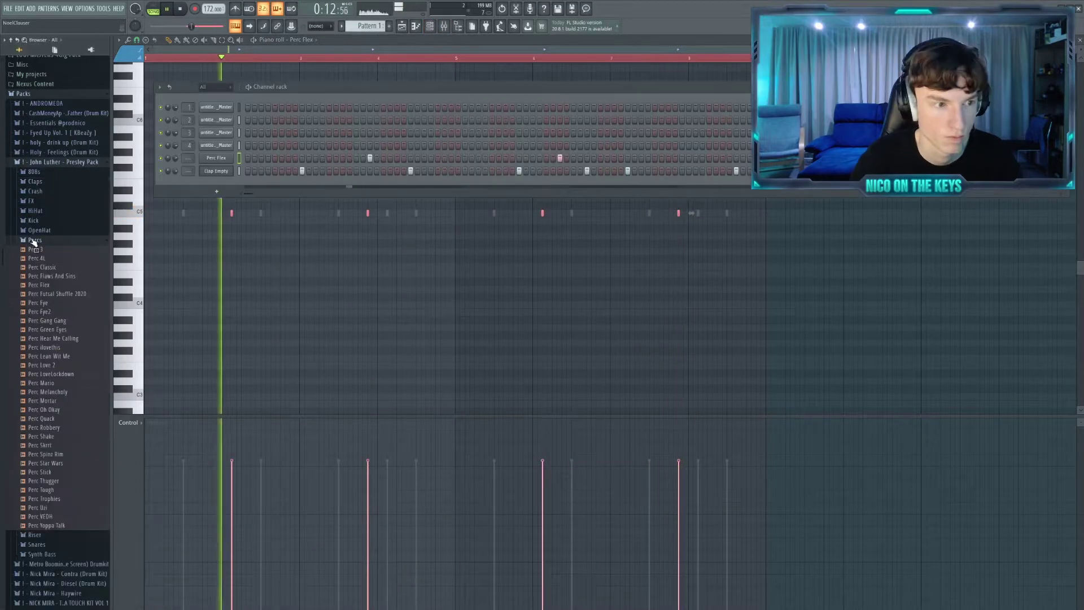
pyautogui.click(34, 241)
pyautogui.click(36, 212)
pyautogui.click(45, 275)
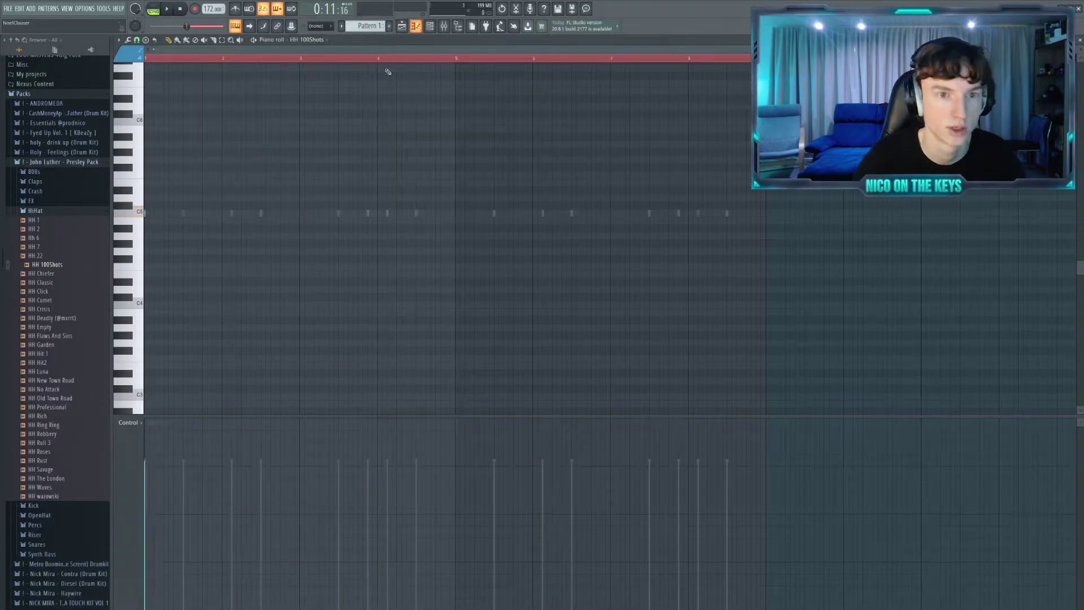
# - Place two more HH 100Shots hits on C5 in bar 1, replaying the loop to check the timing
pyautogui.press('space')
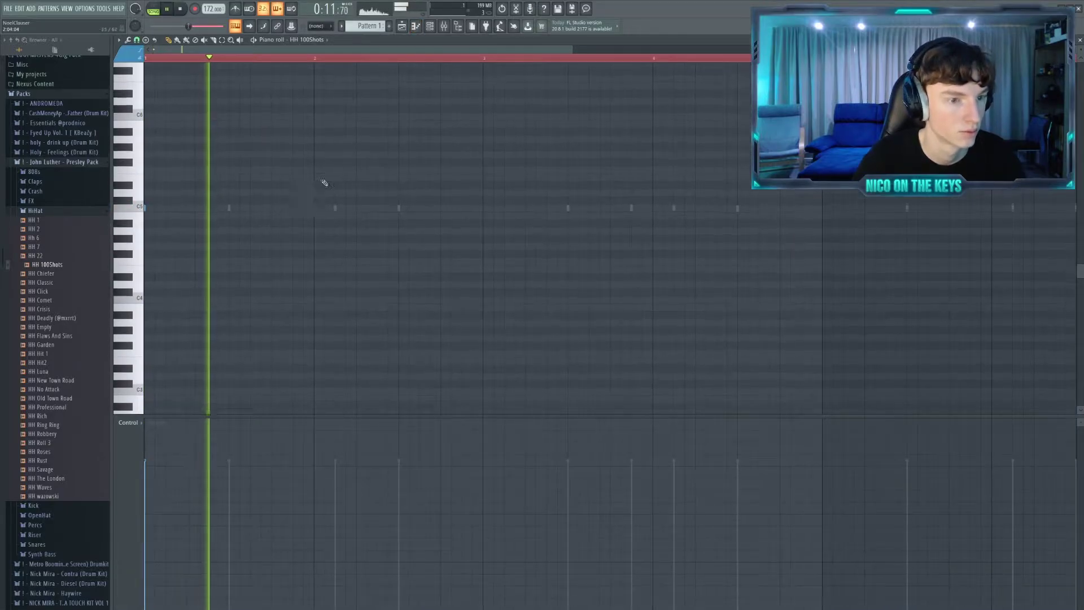
pyautogui.press('space')
pyautogui.press('space')
pyautogui.click(168, 209)
pyautogui.press('space')
pyautogui.press('space')
pyautogui.click(208, 208)
pyautogui.press('space')
pyautogui.press('space')
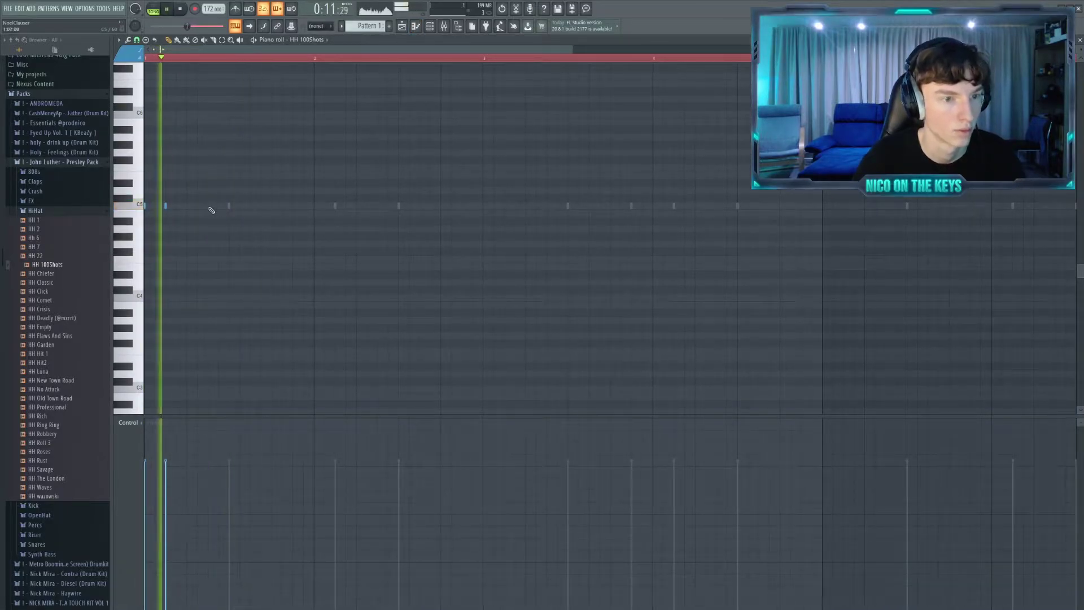
# - Place two HH 100Shots hits in bar 2 and one in bar 3, just before the ghosted clap hits
pyautogui.press('space')
pyautogui.press('space')
pyautogui.click(379, 208)
pyautogui.press('space')
pyautogui.press('space')
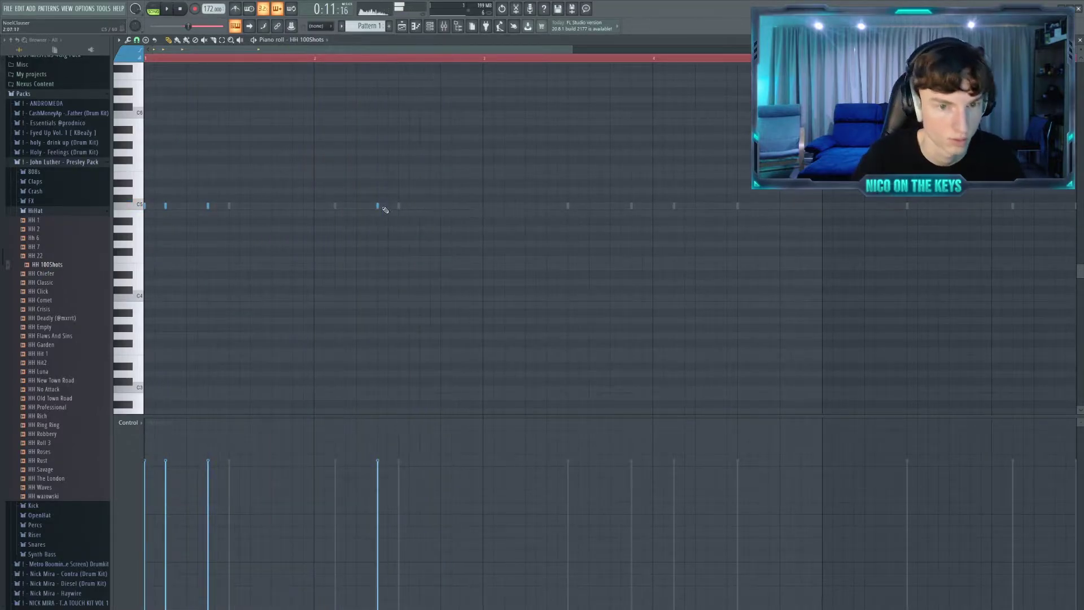
pyautogui.click(357, 206)
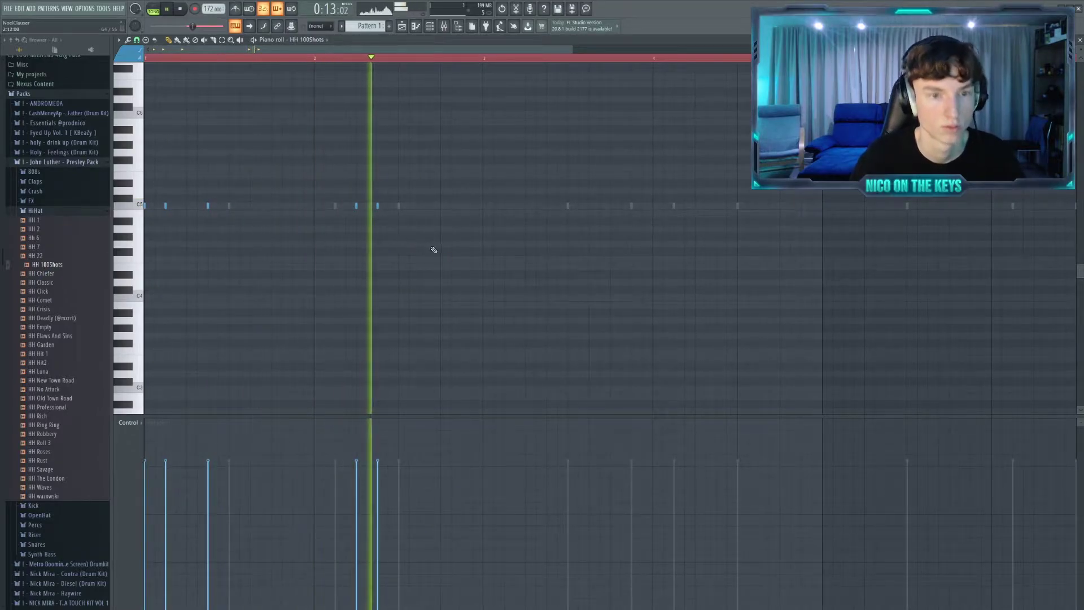
pyautogui.click(547, 207)
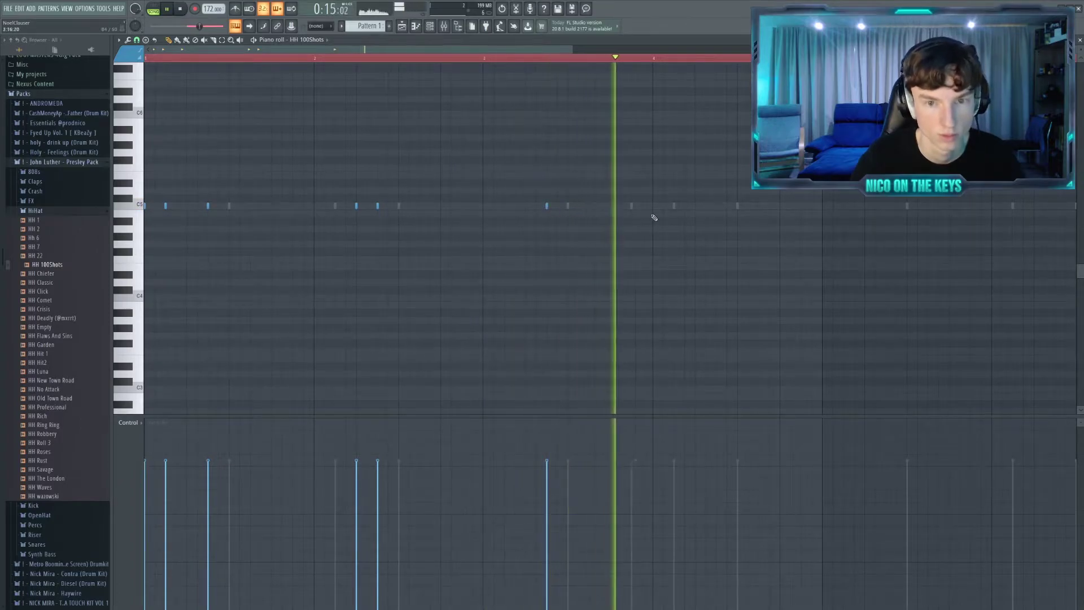
# - Play from bar 3 and place a run of evenly spaced HH 100Shots hits in bar 4
pyautogui.click(486, 60)
pyautogui.press('space')
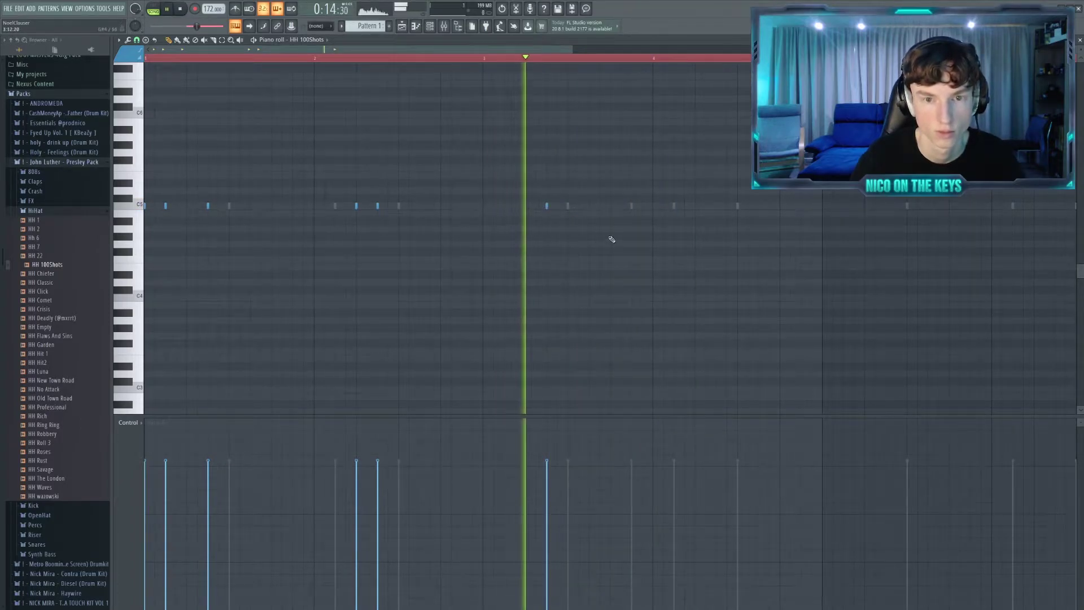
pyautogui.click(676, 206)
pyautogui.press('space')
pyautogui.click(695, 207)
pyautogui.click(715, 206)
pyautogui.click(737, 207)
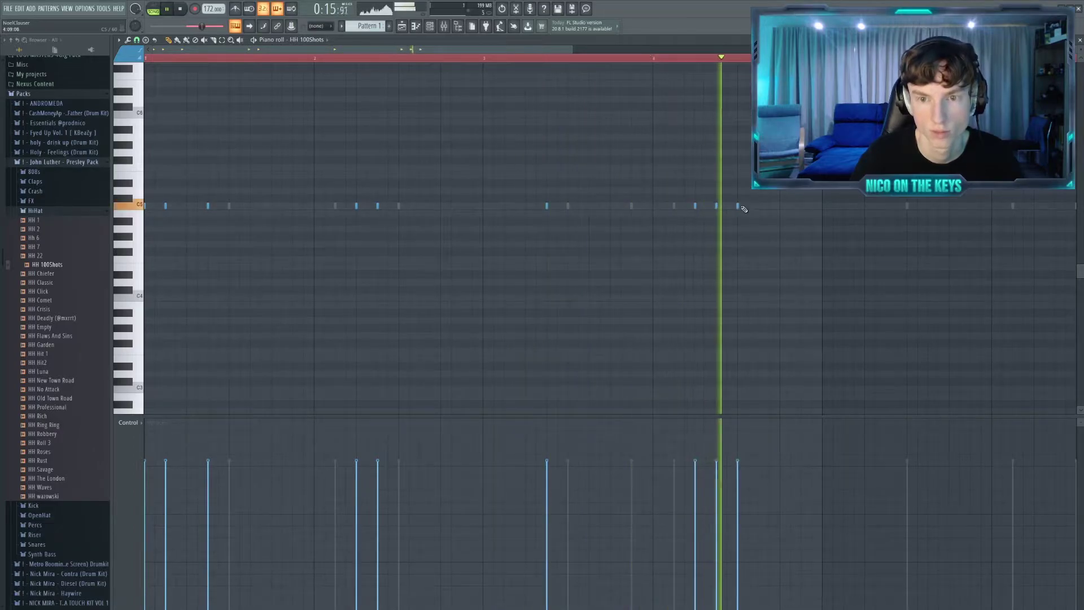
pyautogui.scroll(4, 751, 226)
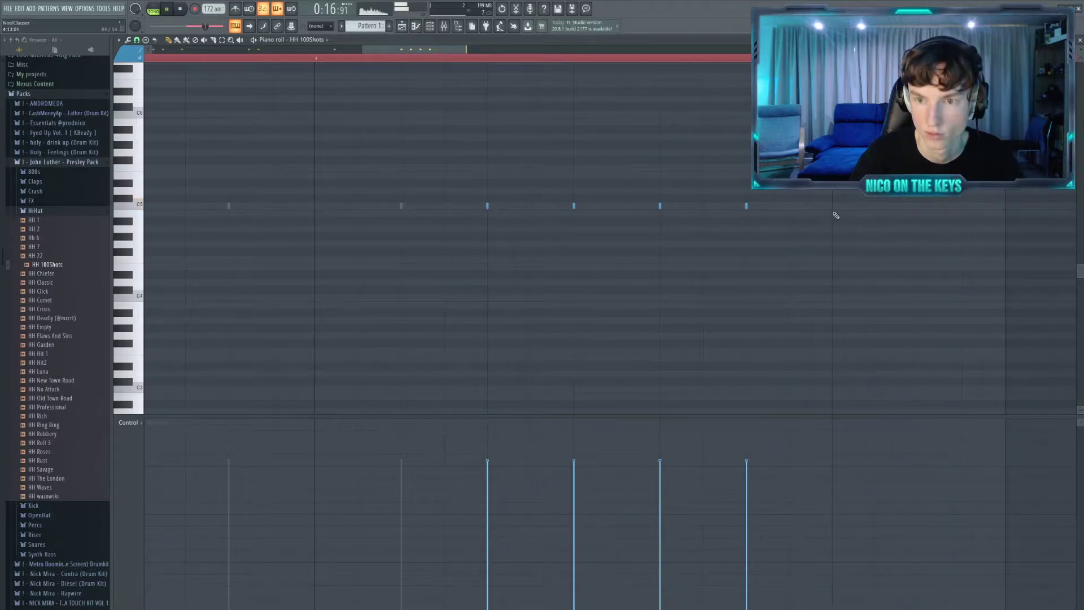
pyautogui.scroll(-4, 846, 242)
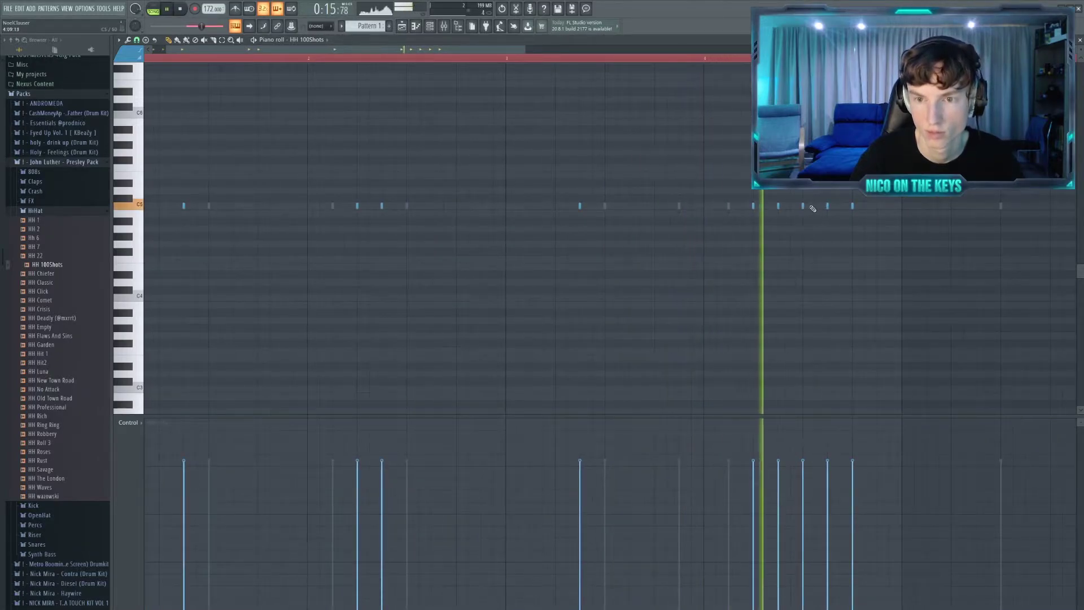
# - Thin out the hi-hat run in bar 4 by deleting its middle hits, and add new hits near the bar's end
pyautogui.press('KP_Divide')
pyautogui.press('KP_Divide')
pyautogui.rightClick(827, 206)
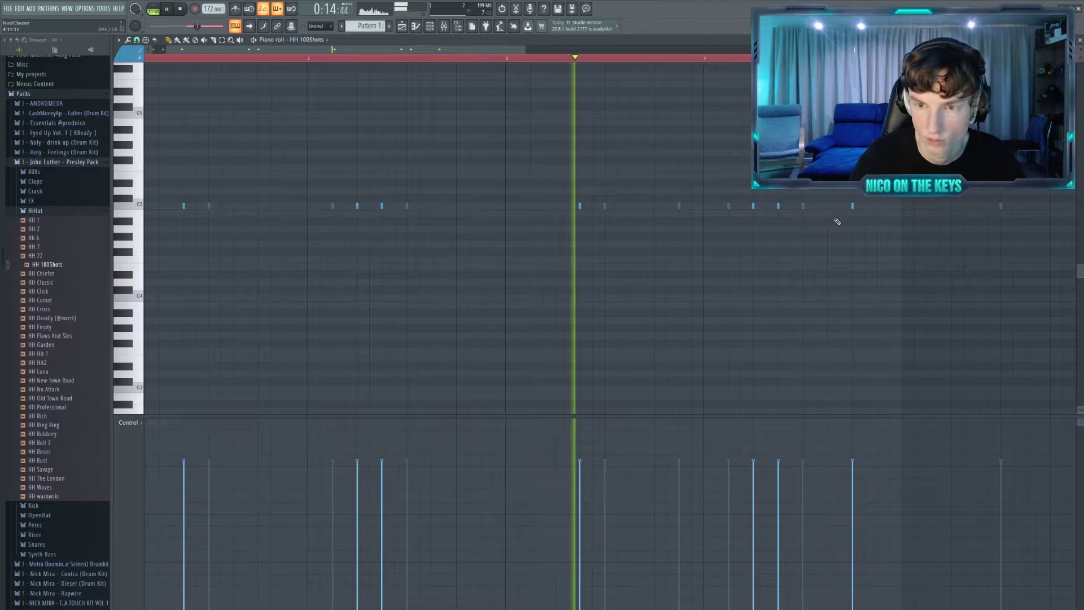
pyautogui.rightClick(778, 206)
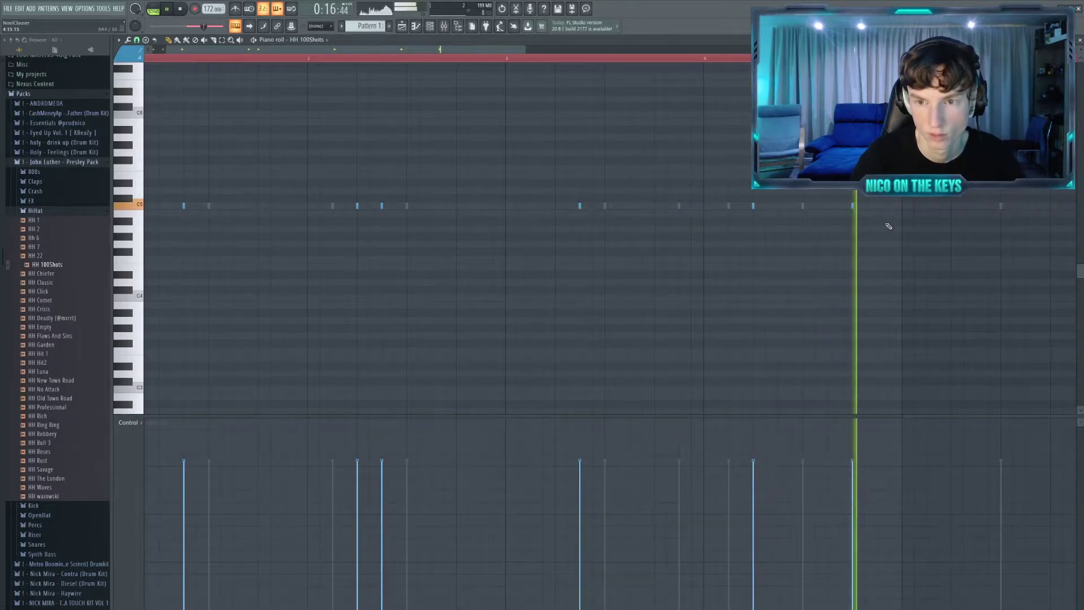
pyautogui.press('KP_Divide')
pyautogui.press('KP_Divide')
pyautogui.click(832, 207)
pyautogui.click(880, 207)
pyautogui.scroll(-1, 849, 257)
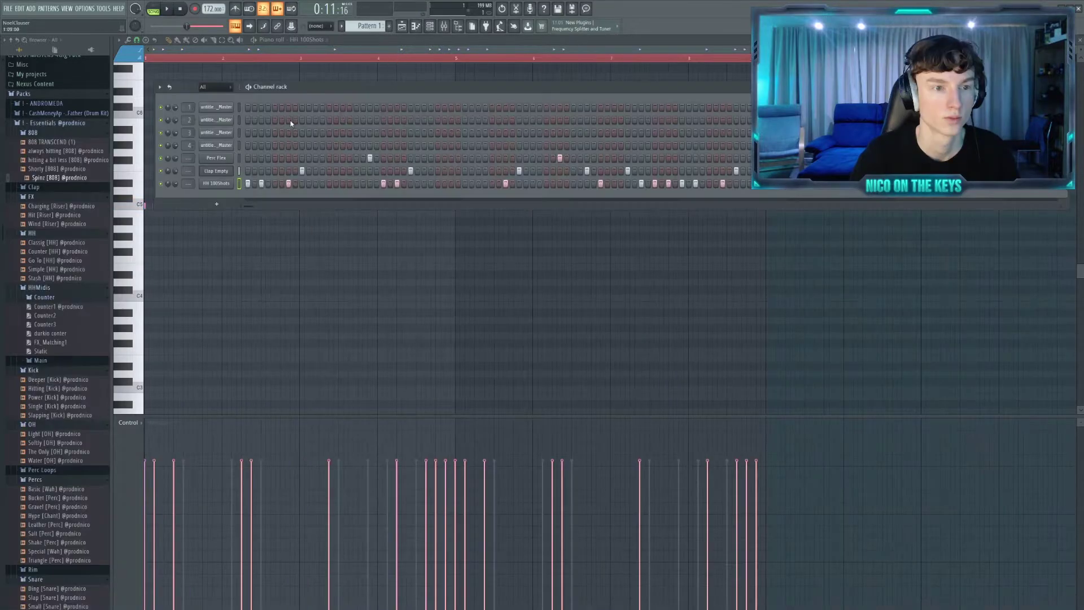
# - Route the Perc Flex, Clap Empty and HH 100Shots channels to mixer inserts 10 to 12 and load Looperator on the hi-hat insert
pyautogui.click(444, 30)
pyautogui.rightClick(393, 406)
pyautogui.moveTo(418, 448)
pyautogui.click(537, 450)
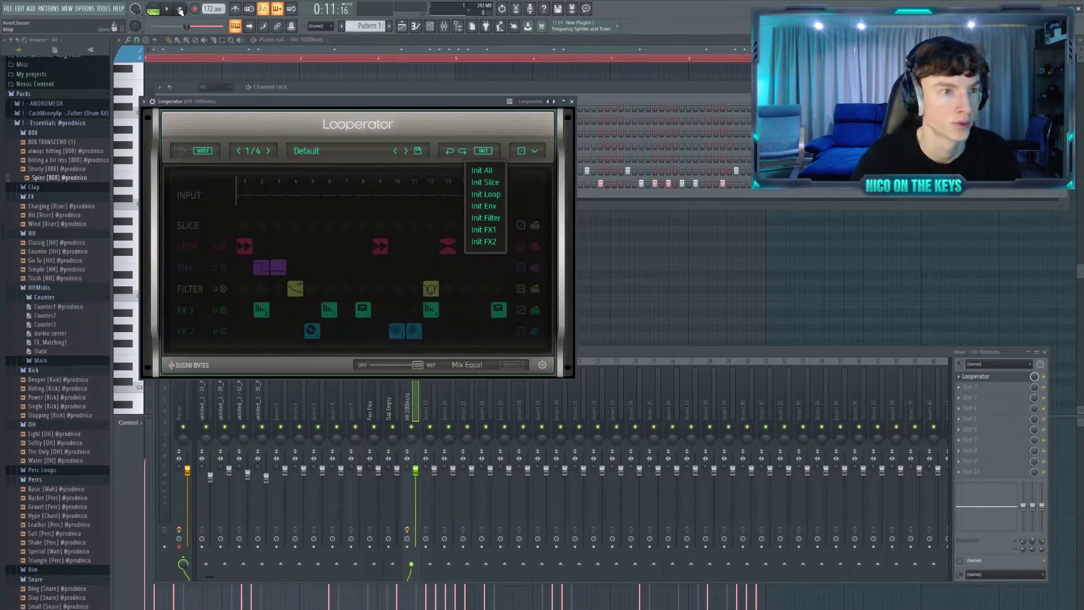
# - Initialize all Looperator lanes, and add a loop effect on step 16 and an FX 2 effect on step 1
pyautogui.click(489, 171)
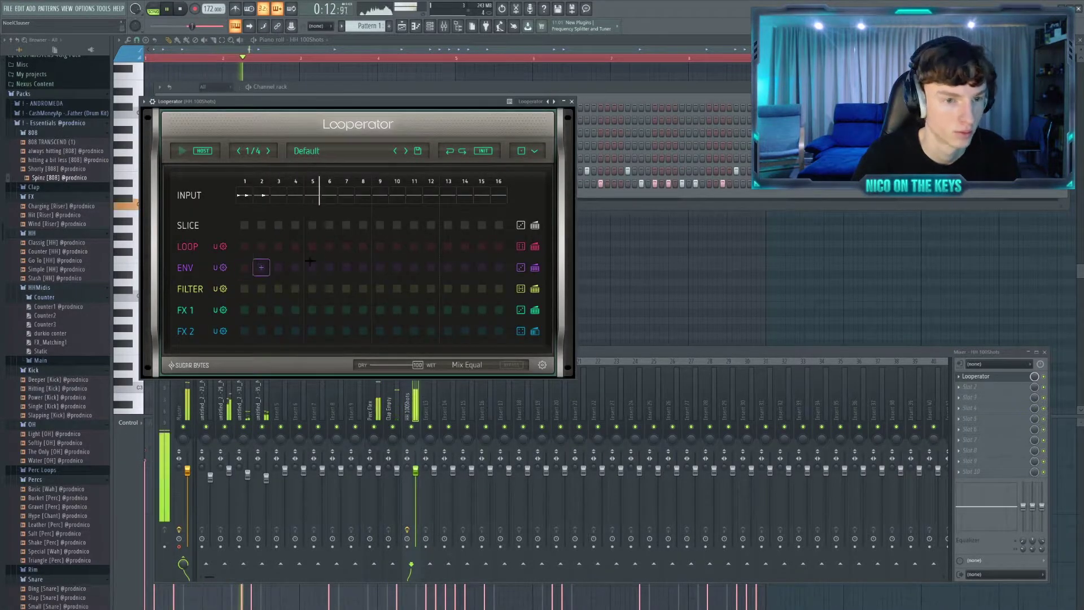
pyautogui.click(414, 247)
pyautogui.click(245, 331)
pyautogui.click(221, 285)
pyautogui.click(243, 330)
pyautogui.click(232, 282)
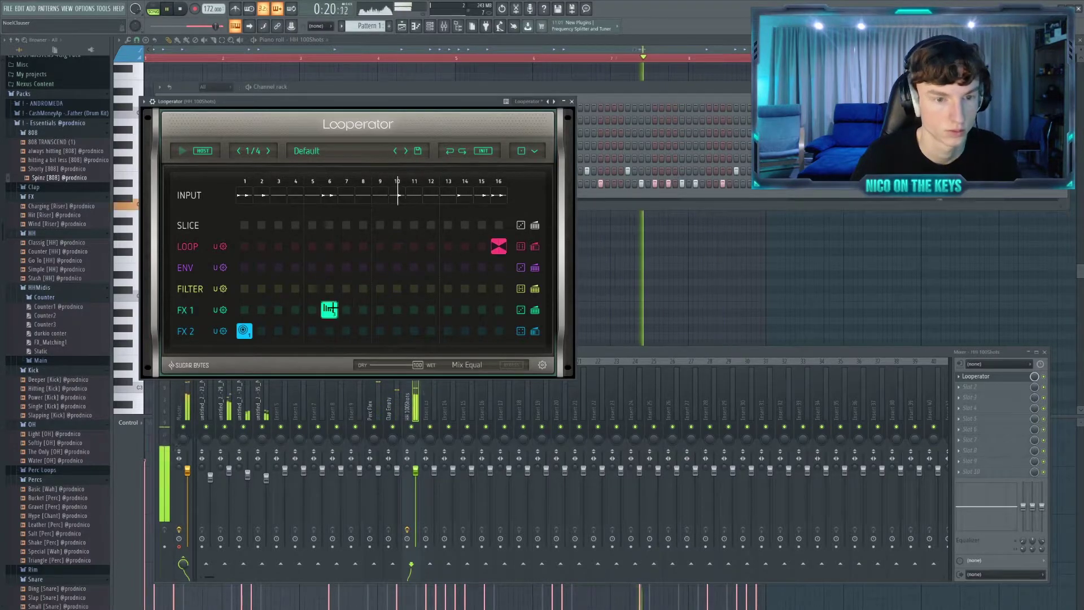
# - Set Looperator's FX 1 step 6 to Delay 1 and move the loop effect to step 14
pyautogui.click(329, 310)
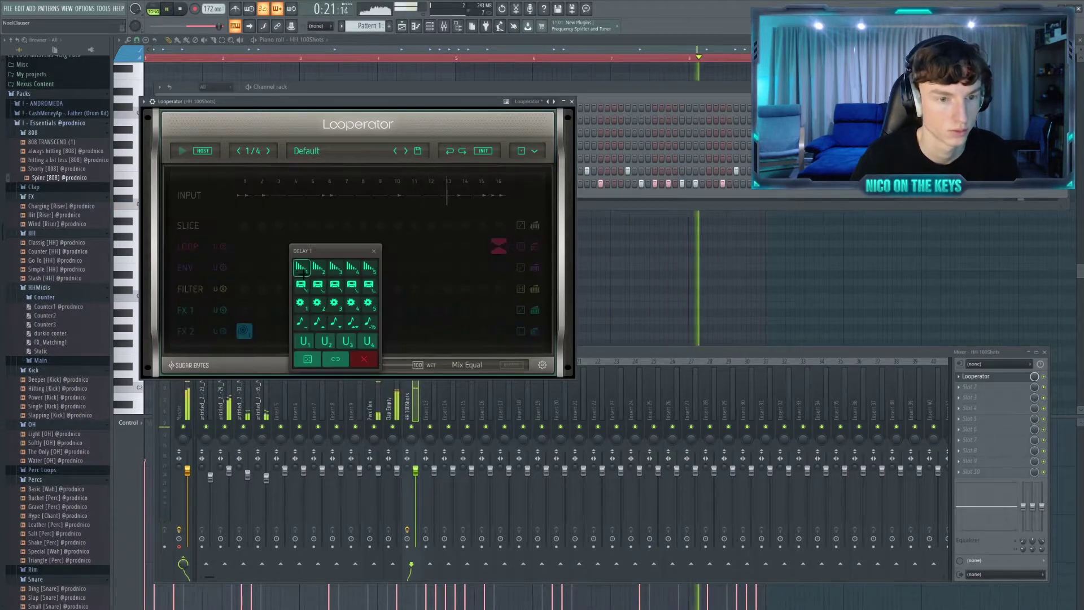
pyautogui.click(301, 268)
pyautogui.click(181, 9)
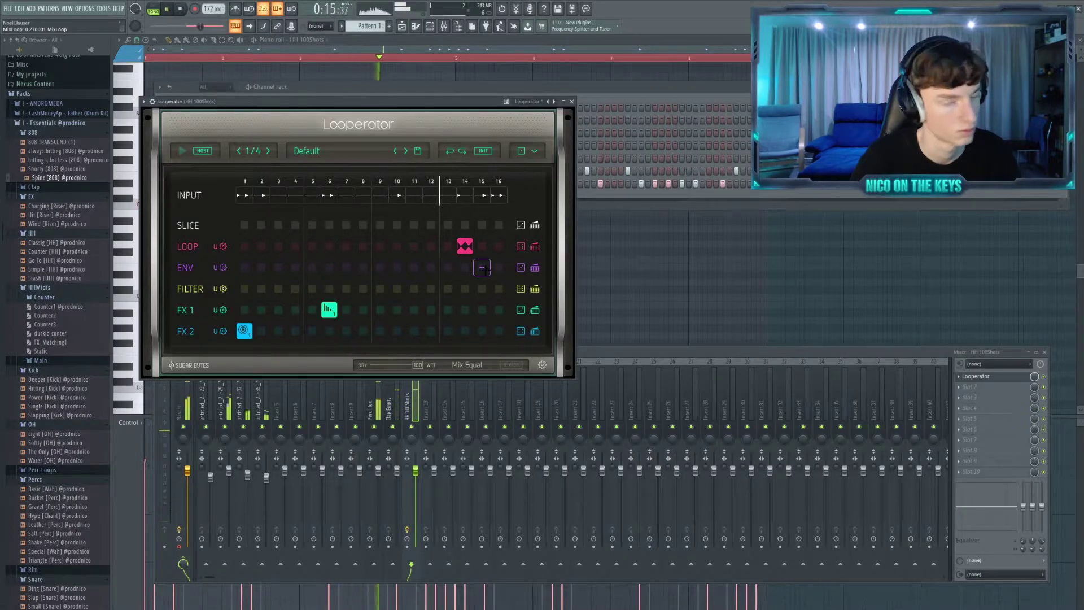
# - Add the Spinz [808] sample as a new channel and place its notes in bars 1, 3 and 4, rising in pitch in bar 4
pyautogui.click(547, 91)
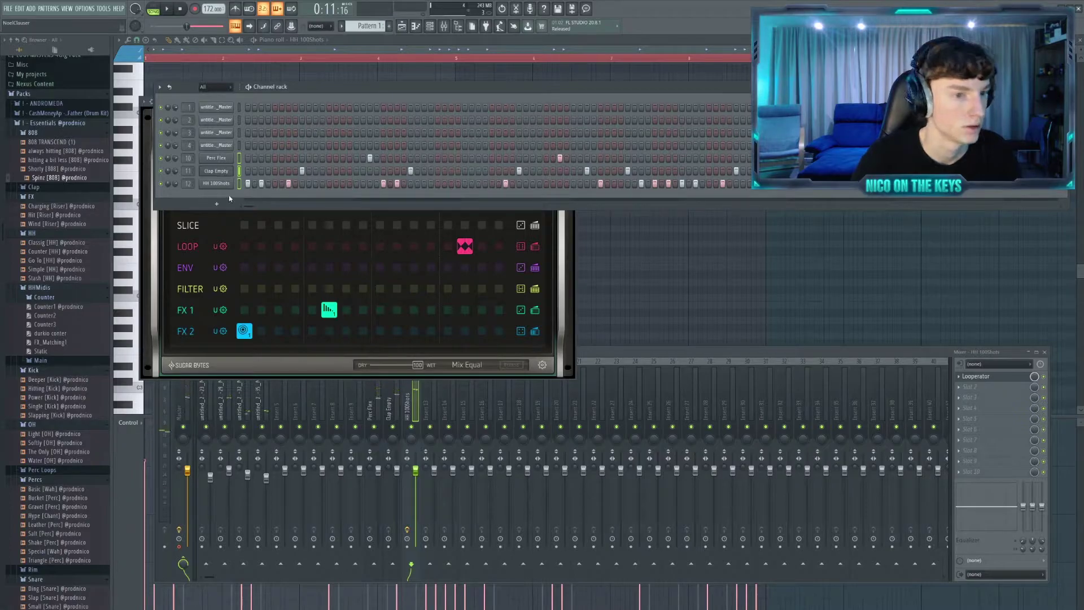
pyautogui.moveTo(217, 218); pyautogui.dragTo(218, 198)
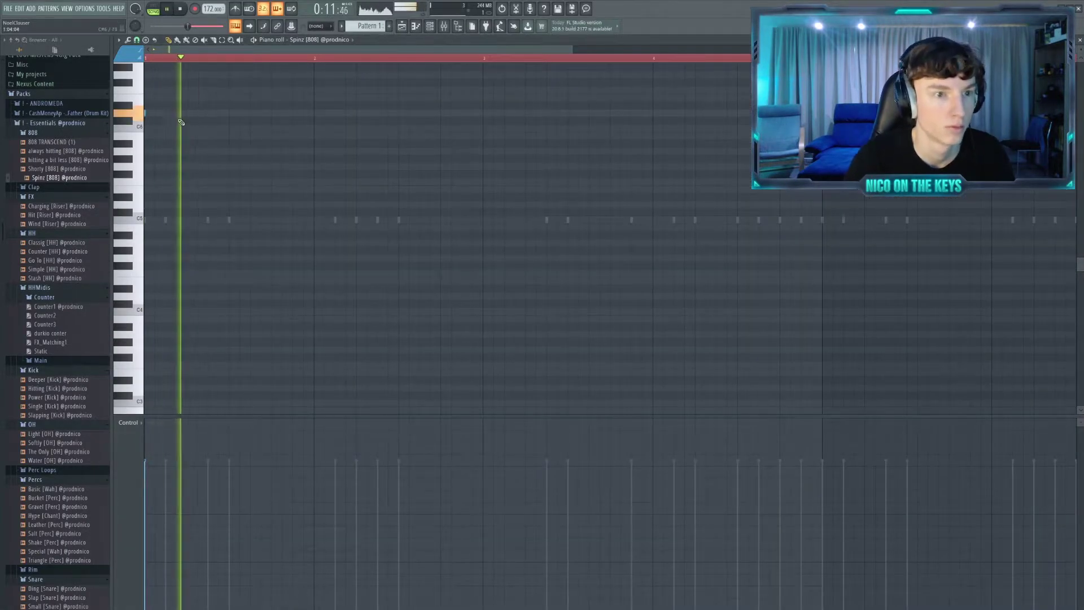
pyautogui.click(187, 113)
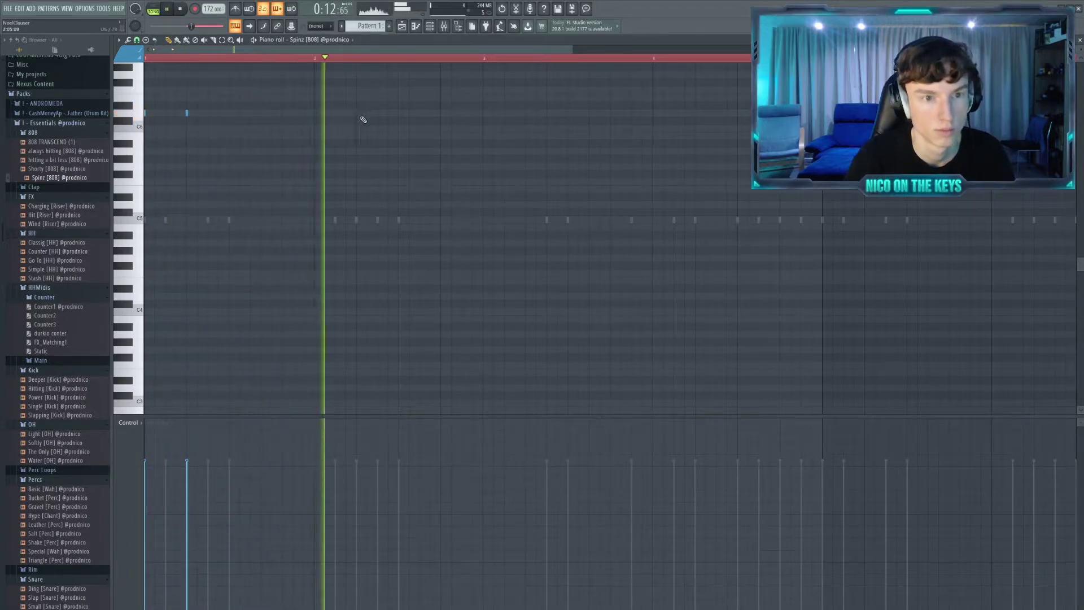
pyautogui.click(482, 113)
pyautogui.click(546, 113)
pyautogui.scroll(3, 666, 135)
pyautogui.press('space')
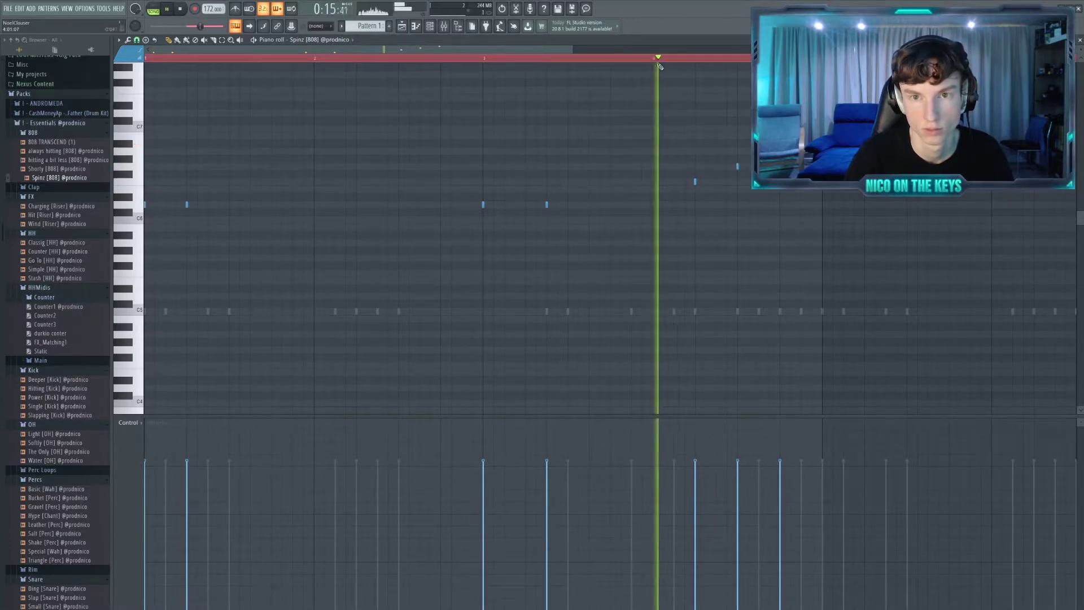
# - Transpose all Spinz 808 notes down one octave and raise their velocities to maximum
pyautogui.press('space')
pyautogui.hotkey('ctrl', 'a')
pyautogui.hotkey('ctrl', 'Down')
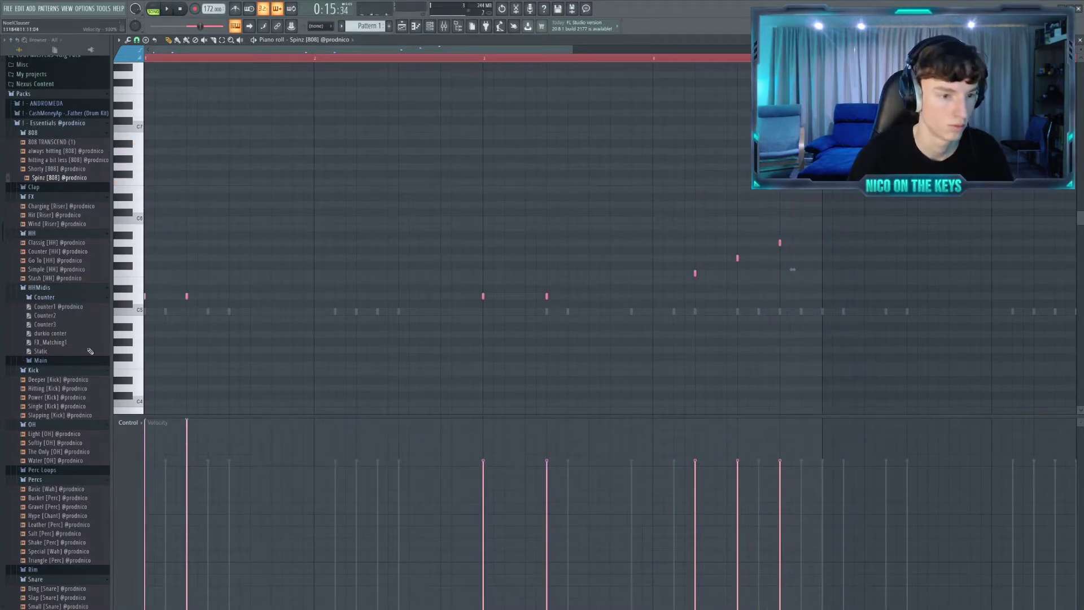
pyautogui.click(221, 60)
pyautogui.press('space')
pyautogui.keyDown('ctrl'); pyautogui.click(366, 170); pyautogui.keyUp('ctrl')
pyautogui.scroll(-3, 363, 172)
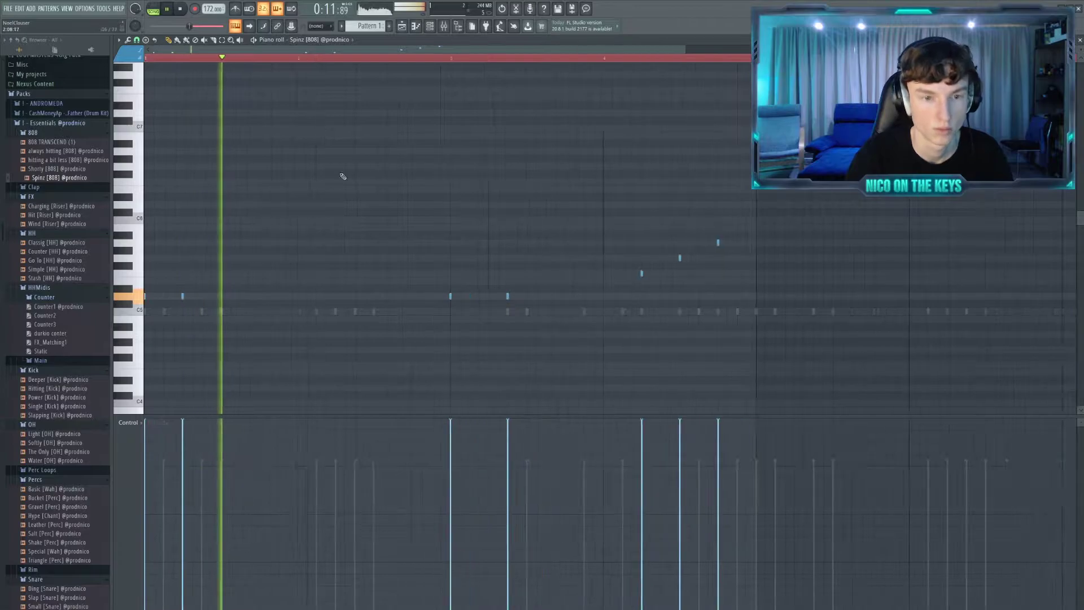
# - Extend the 808 melody to eight bars and vary bar 8 by lowering its first note and deleting the second
pyautogui.press('space')
pyautogui.press('space')
pyautogui.moveTo(171, 297); pyautogui.dragTo(182, 297)
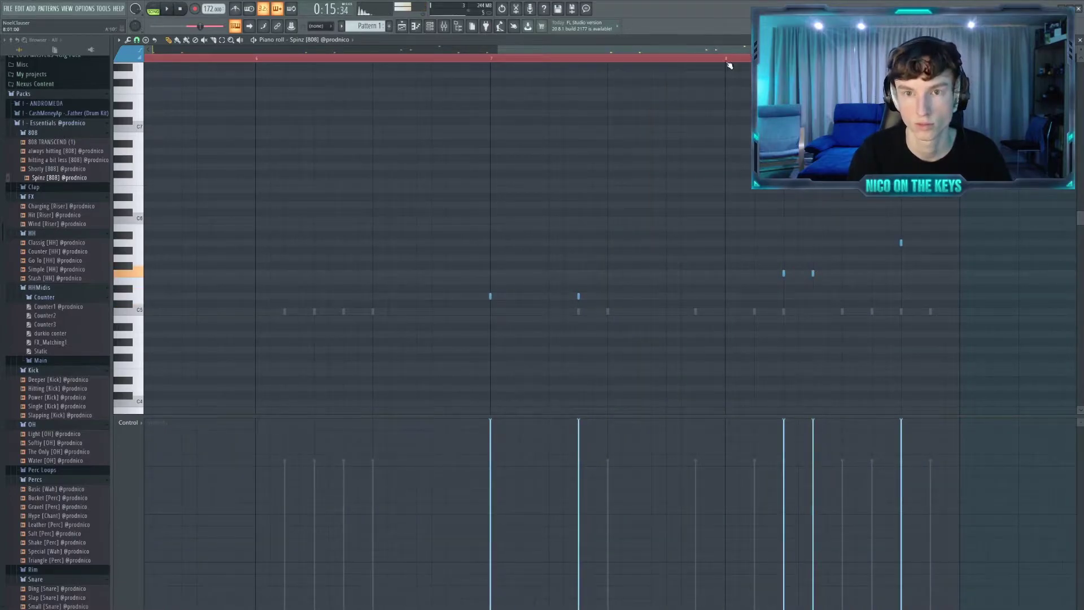
pyautogui.click(784, 274)
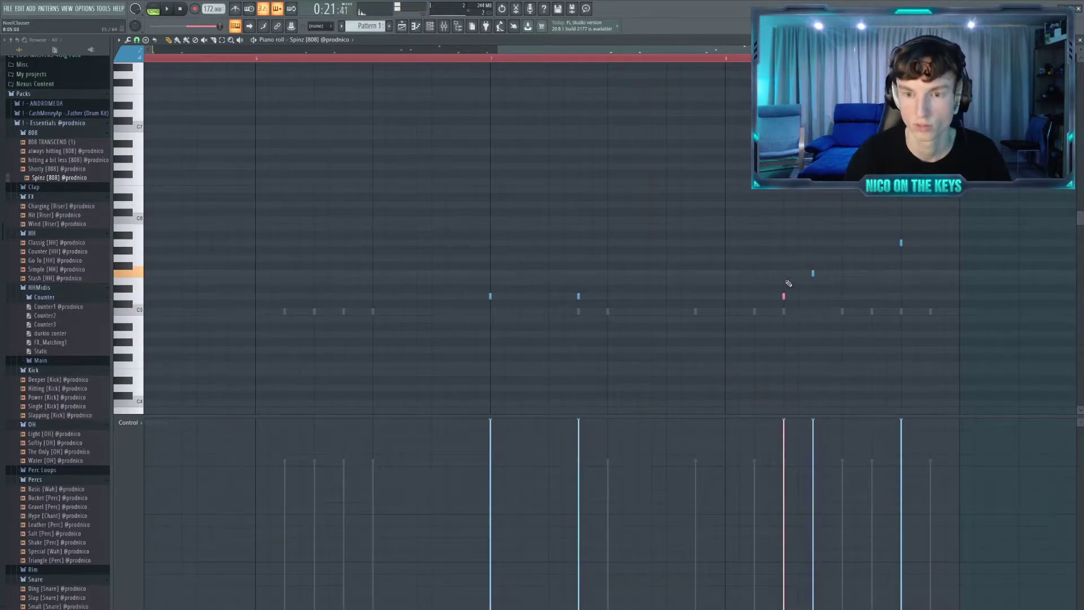
pyautogui.rightClick(813, 274)
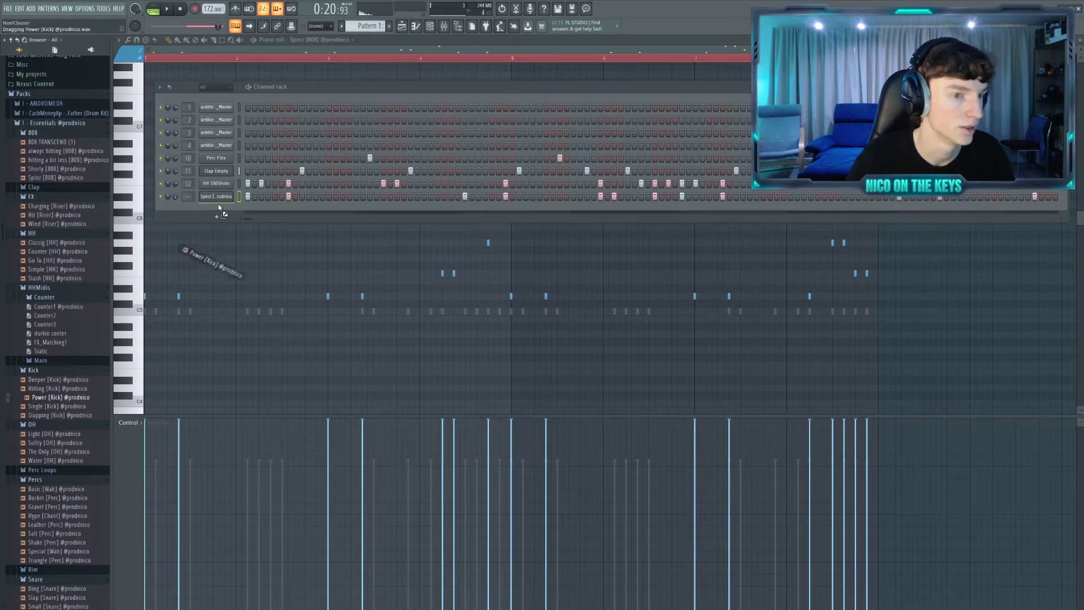
# - Add the Power [Kick] sample as a new channel with kicks starting bars 1, 3, 5 and 7 and on beat 2 of bars 4 and 8
pyautogui.moveTo(217, 204); pyautogui.dragTo(219, 206)
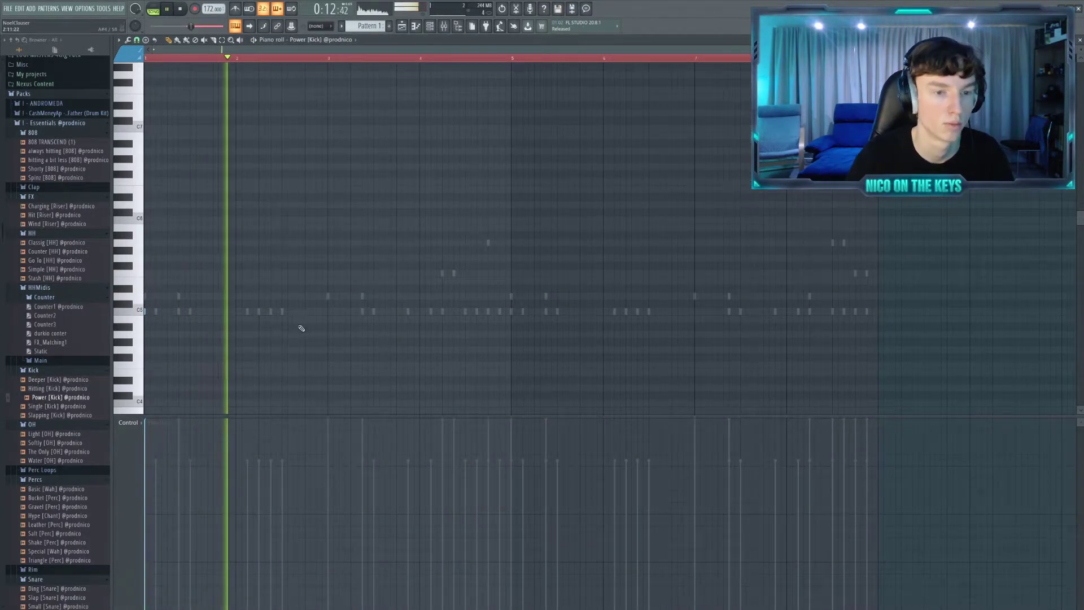
pyautogui.scroll(2, 300, 328)
pyautogui.click(340, 311)
pyautogui.rightClick(477, 342)
pyautogui.click(496, 310)
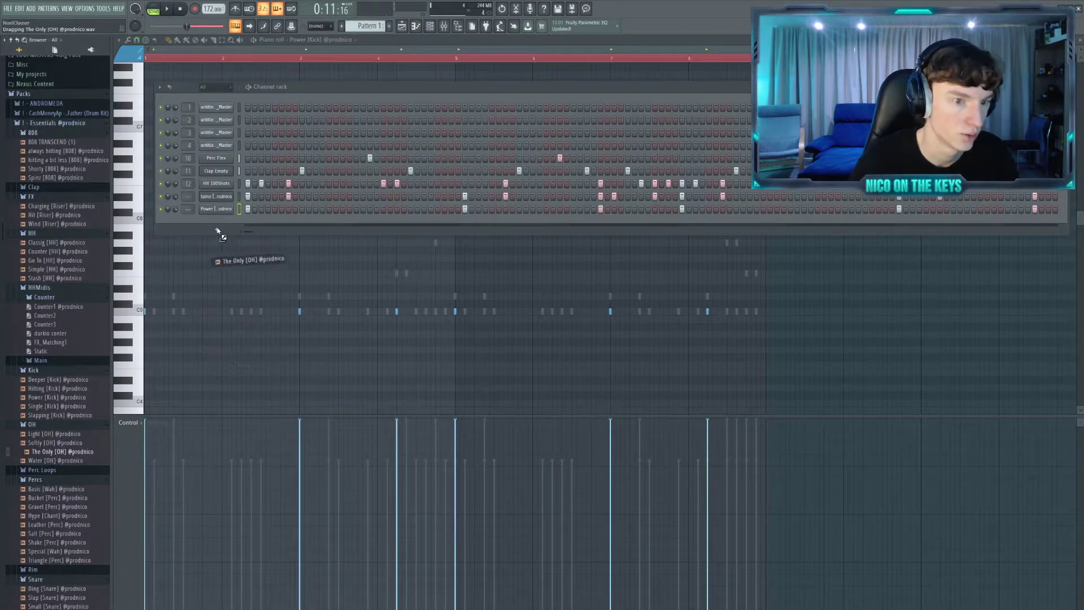
# - Add The Only [OH] sample as a new channel with open-hat hits on beat 2 of bars 2 and 6
pyautogui.moveTo(218, 232); pyautogui.dragTo(219, 229)
pyautogui.press('space')
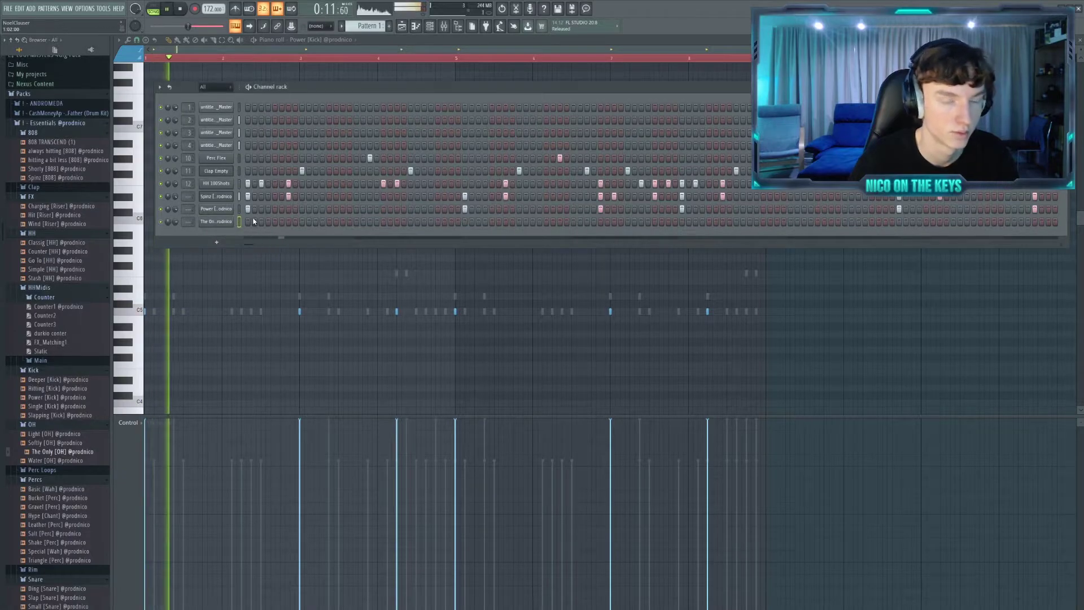
pyautogui.click(384, 222)
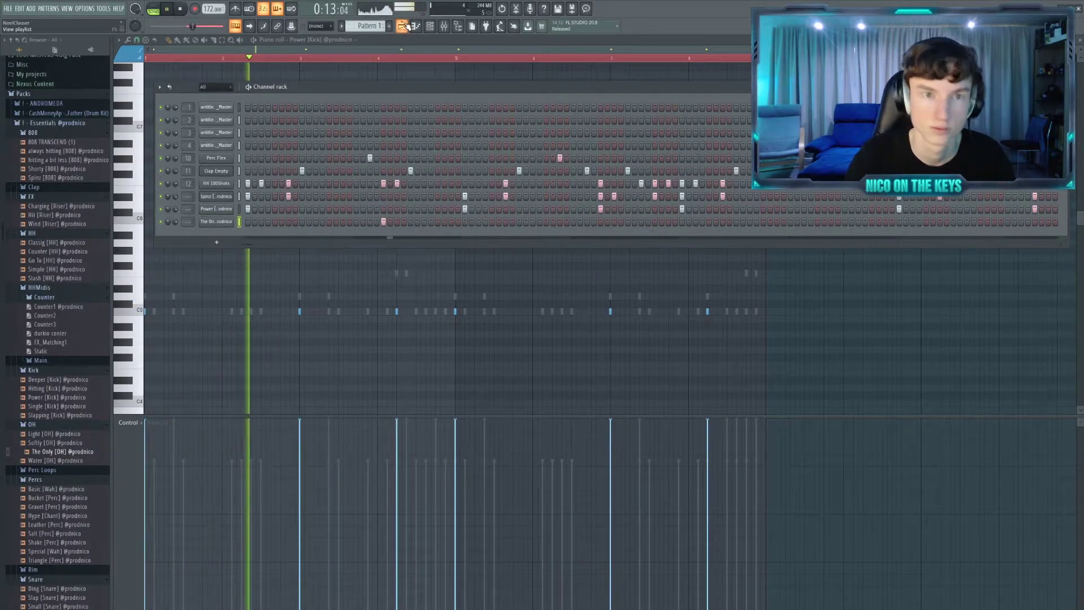
pyautogui.press('F7')
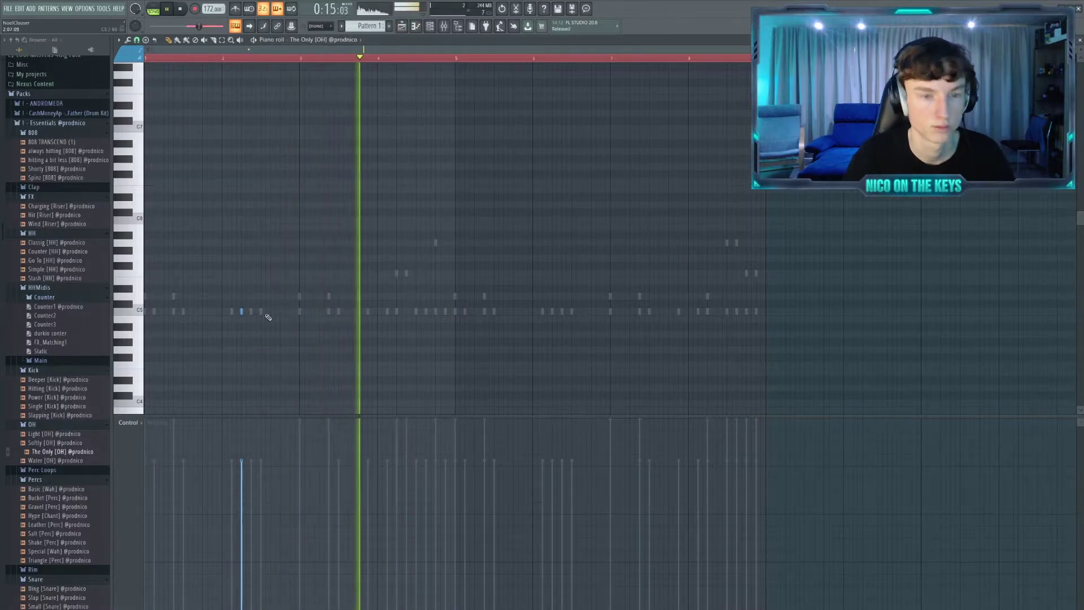
pyautogui.click(552, 311)
pyautogui.press('F6')
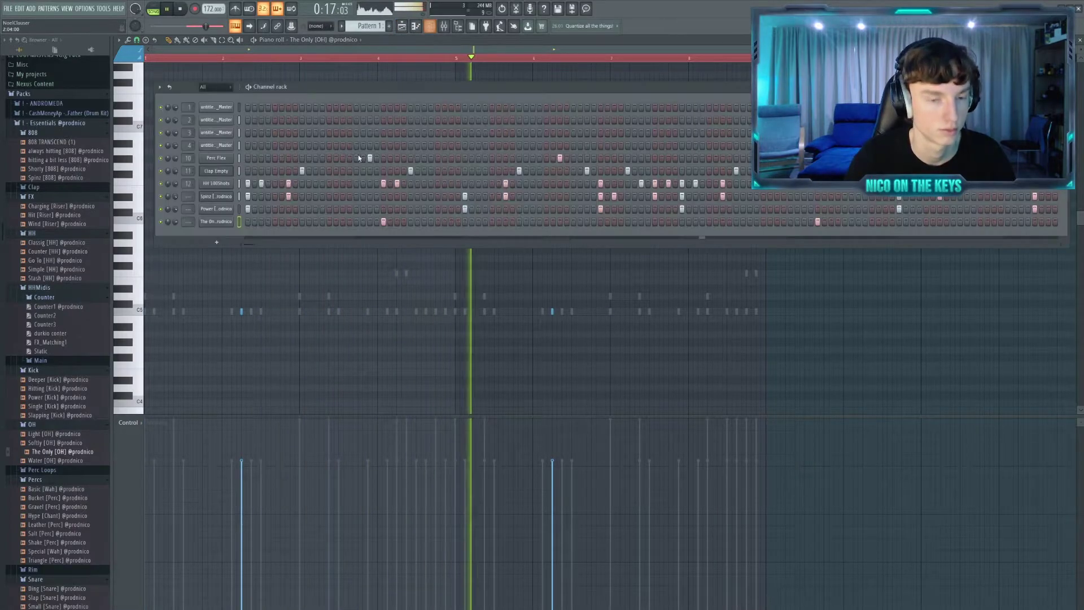
# - Add the Water [OH] sample as a new channel and record three open-hat hits around the start of bar 4
pyautogui.click(48, 460)
pyautogui.moveTo(49, 460); pyautogui.dragTo(220, 234)
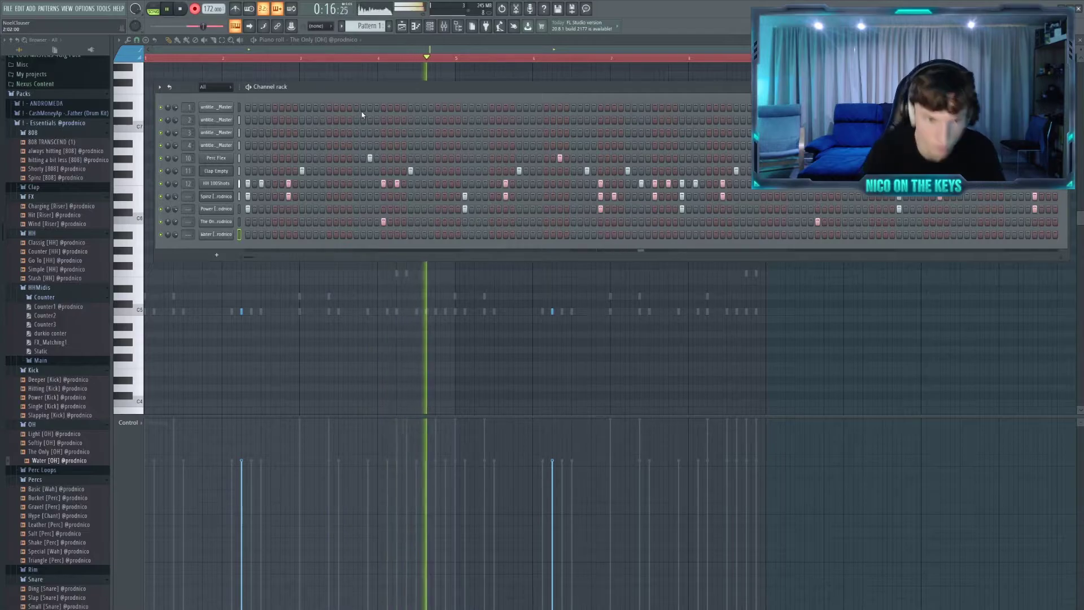
pyautogui.press('space')
pyautogui.press('F6')
pyautogui.click(354, 43)
pyautogui.click(323, 152)
pyautogui.scroll(4, 351, 286)
pyautogui.hotkey('ctrl', 'a')
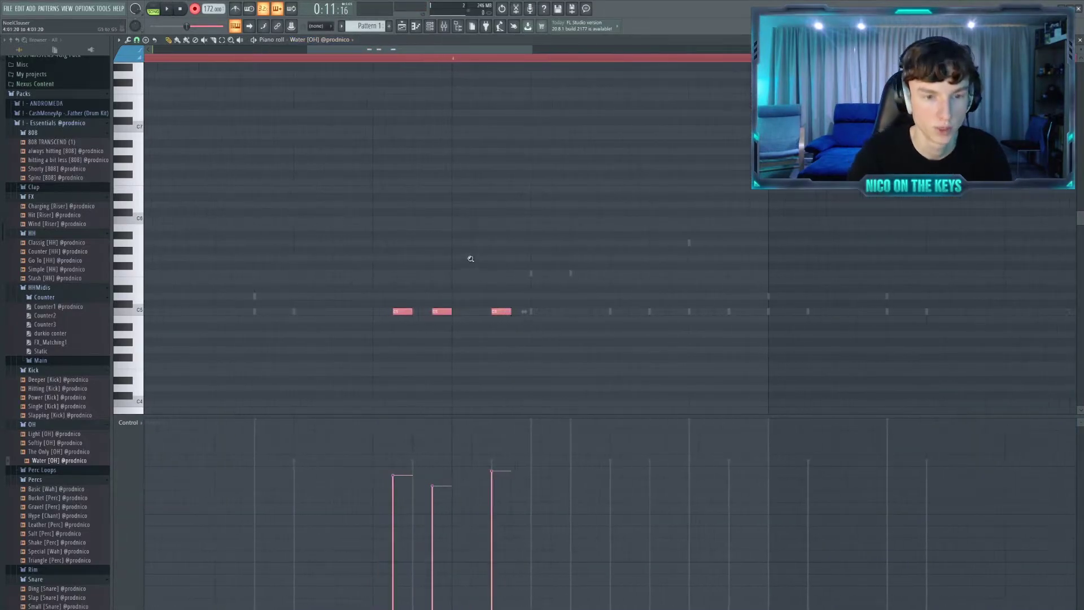
# - Lengthen the Water [OH] hits into connected notes and repeat them across bars 7 and 8
pyautogui.keyDown('ctrl'); pyautogui.rightClick(471, 259); pyautogui.keyUp('ctrl')
pyautogui.keyDown('ctrl'); pyautogui.scroll(-3, 376, 288); pyautogui.keyUp('ctrl')
pyautogui.keyDown('ctrl'); pyautogui.rightClick(373, 252); pyautogui.keyUp('ctrl')
pyautogui.keyDown('ctrl'); pyautogui.moveTo(438, 218); pyautogui.dragTo(499, 249); pyautogui.keyUp('ctrl')
pyautogui.keyDown('ctrl'); pyautogui.scroll(2, 460, 256); pyautogui.keyUp('ctrl')
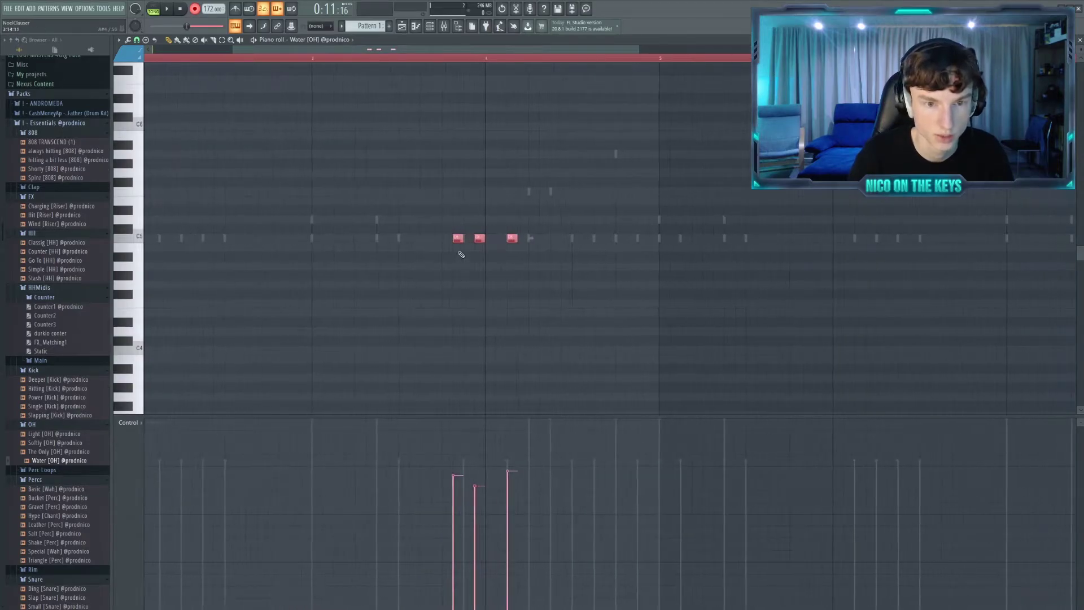
pyautogui.press('space')
pyautogui.press('F9')
pyautogui.press('F6')
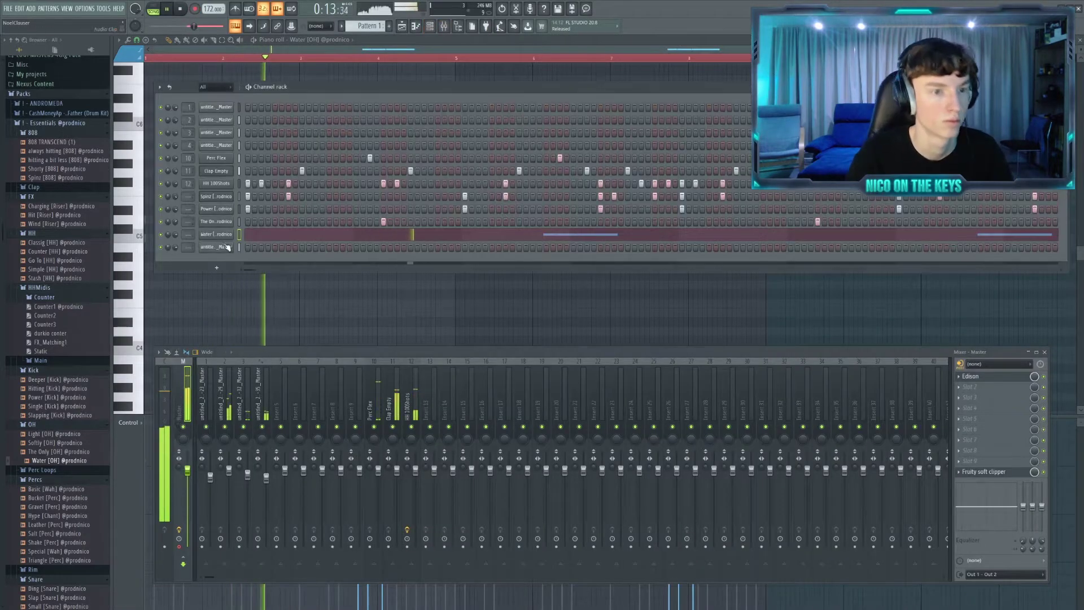
# - Remove the 13-19-54 recording from playlist Track 1, and route the 808, kick and open-hat channels to inserts 13 to 16
pyautogui.press('F5')
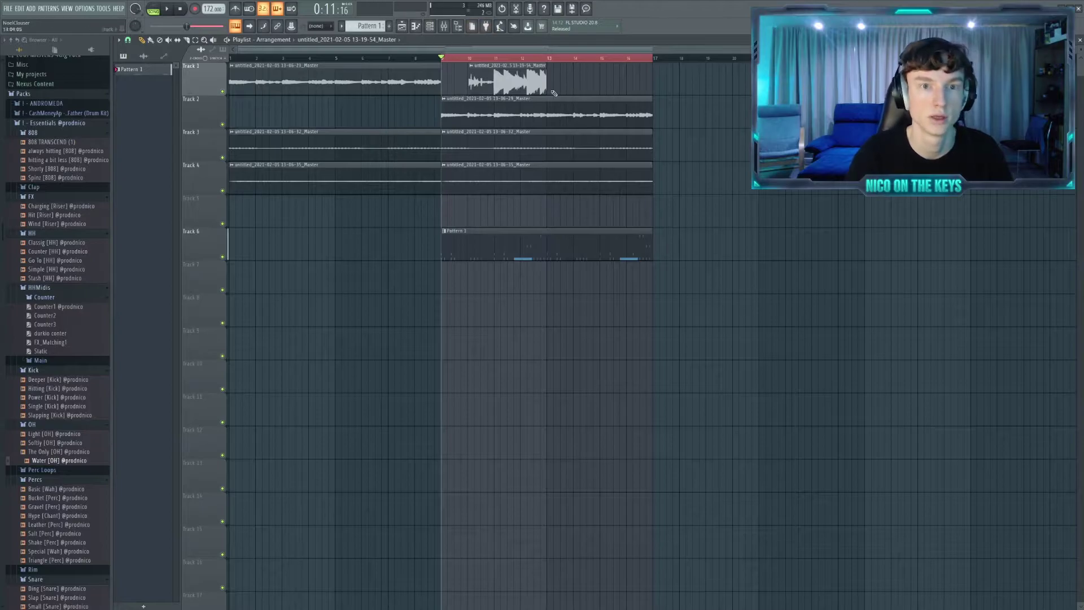
pyautogui.click(444, 31)
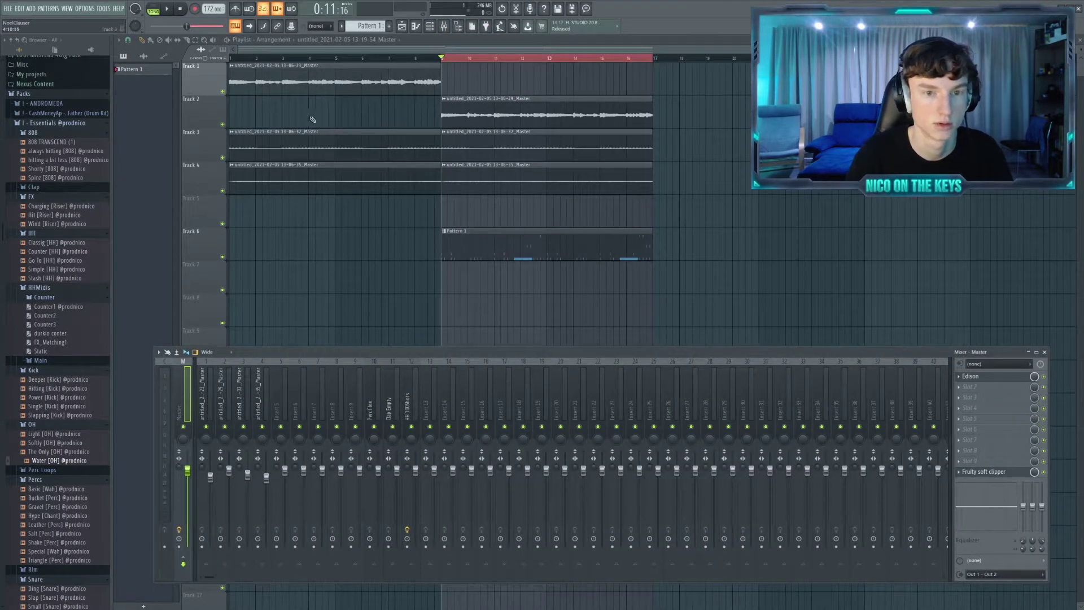
pyautogui.press('F9')
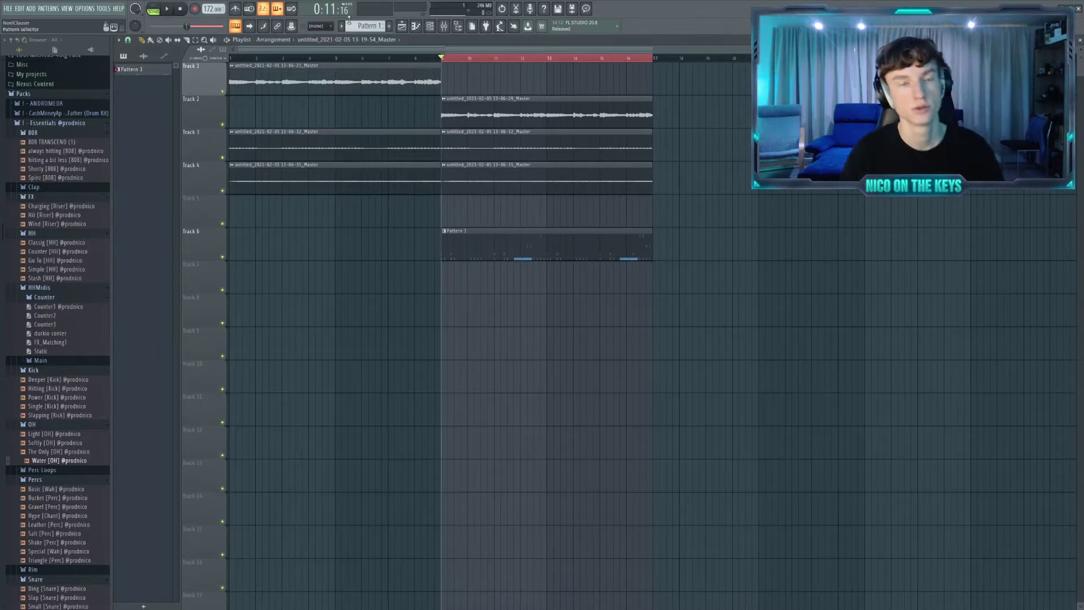
pyautogui.click(428, 28)
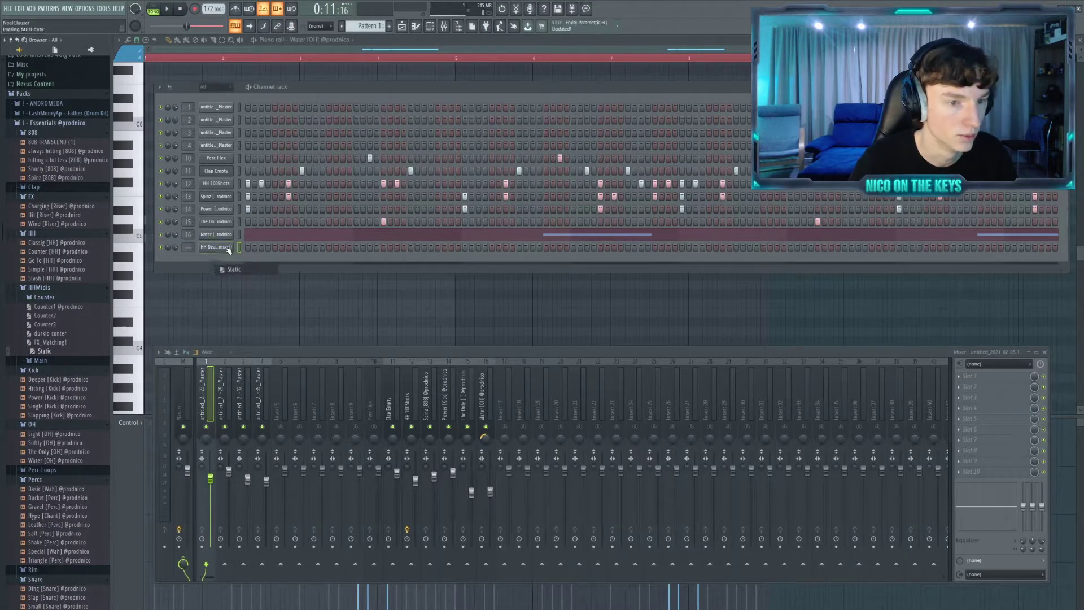
# - Load the Static MIDI file into the HH Deadly channel and delete the first hit in bar 1
pyautogui.moveTo(225, 248); pyautogui.dragTo(225, 249)
pyautogui.press('space')
pyautogui.press('space')
pyautogui.press('space')
pyautogui.keyDown('ctrl'); pyautogui.moveTo(245, 312); pyautogui.dragTo(191, 247); pyautogui.keyUp('ctrl')
pyautogui.press('space')
pyautogui.hotkey('ctrl', 'd')
pyautogui.press('space')
pyautogui.rightClick(221, 278)
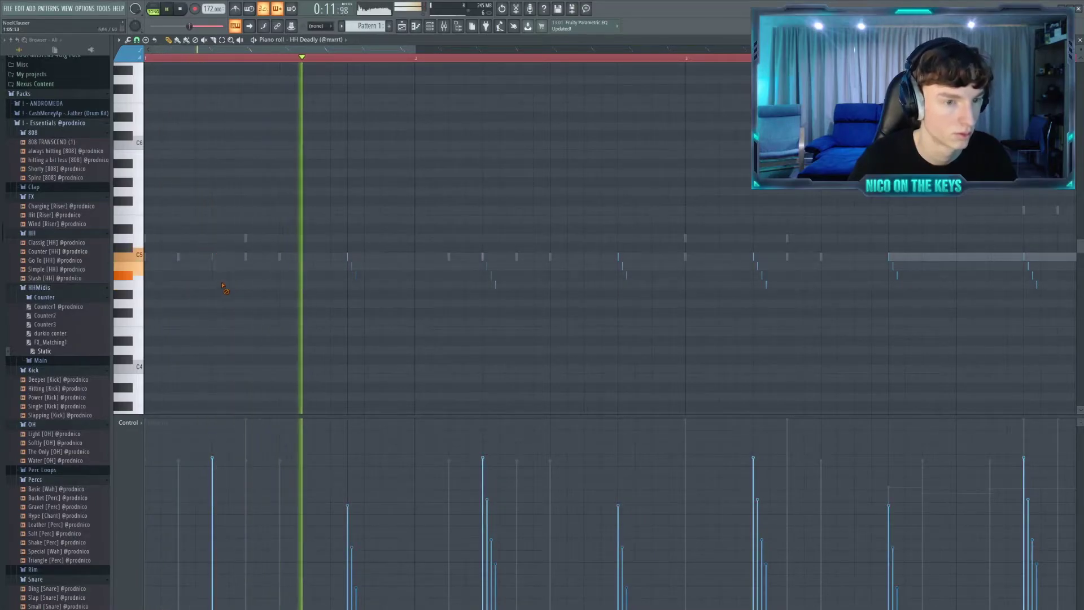
# - Remove HH Deadly's remaining bar 1 hits and its beat 2 hits in bar 3, and repeat bars 1 to 4 across bars 5 to 8
pyautogui.keyDown('ctrl'); pyautogui.scroll(-2, 347, 303); pyautogui.keyUp('ctrl')
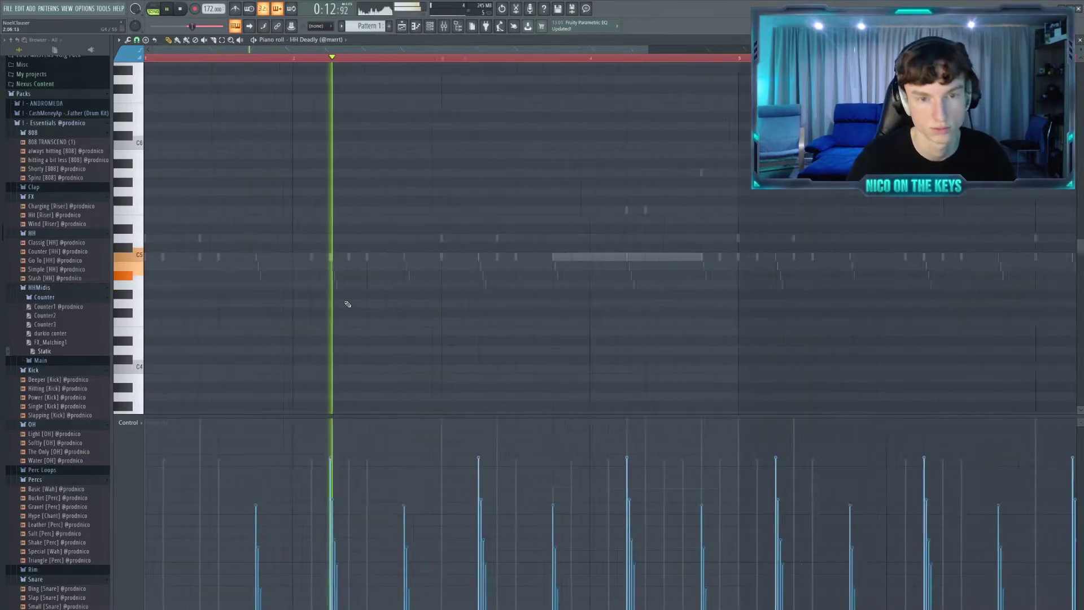
pyautogui.keyDown('ctrl'); pyautogui.scroll(-1, 348, 304); pyautogui.keyUp('ctrl')
pyautogui.press('space')
pyautogui.press('space')
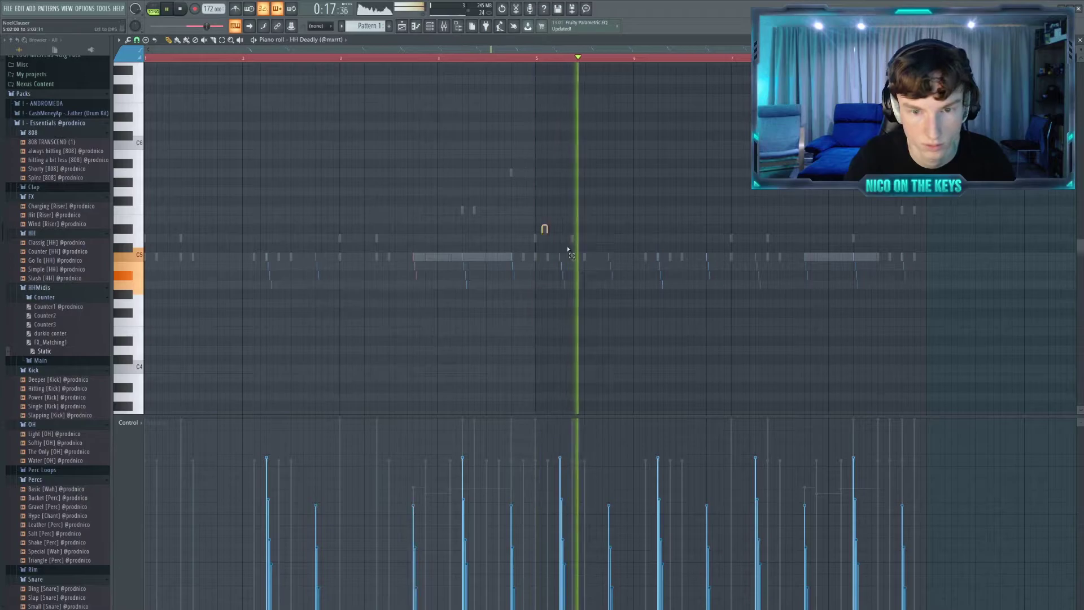
pyautogui.press('space')
pyautogui.moveTo(926, 59); pyautogui.dragTo(425, 92)
pyautogui.hotkey('ctrl', 'b')
pyautogui.moveTo(426, 92); pyautogui.dragTo(145, 85)
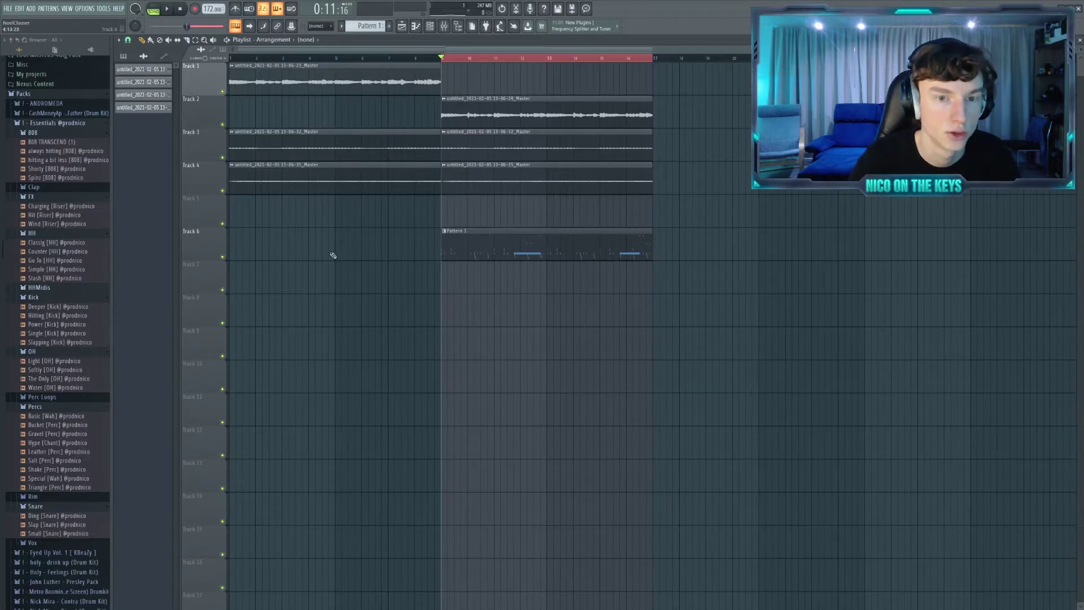
# - Split Pattern 1 by channel so each sound has its own pattern on a separate playlist track
pyautogui.rightClick(134, 71)
pyautogui.click(175, 211)
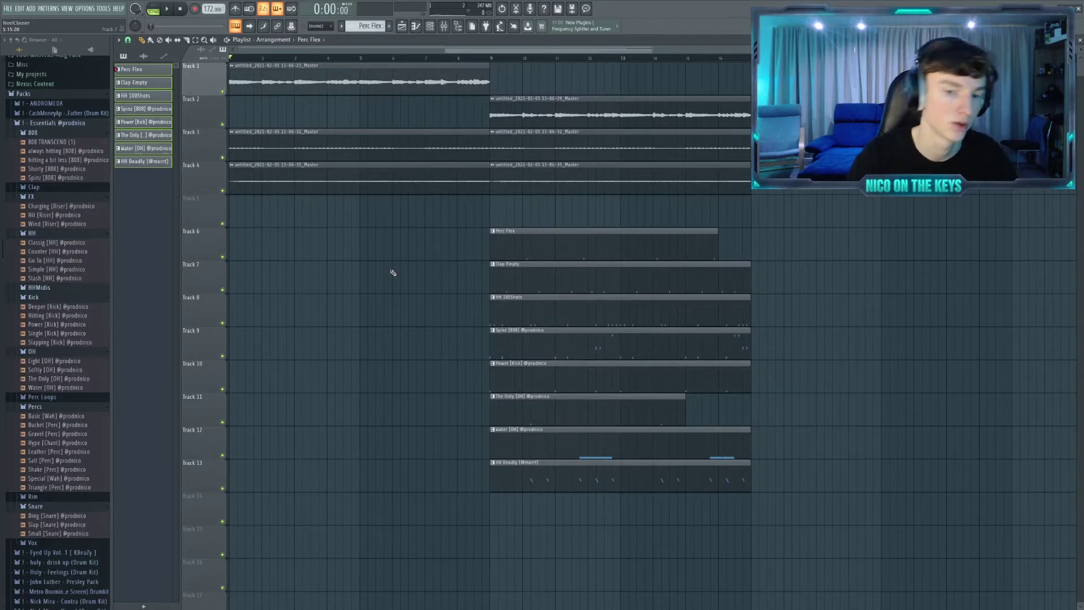
pyautogui.scroll(-1, 554, 277)
pyautogui.moveTo(520, 80); pyautogui.dragTo(556, 486)
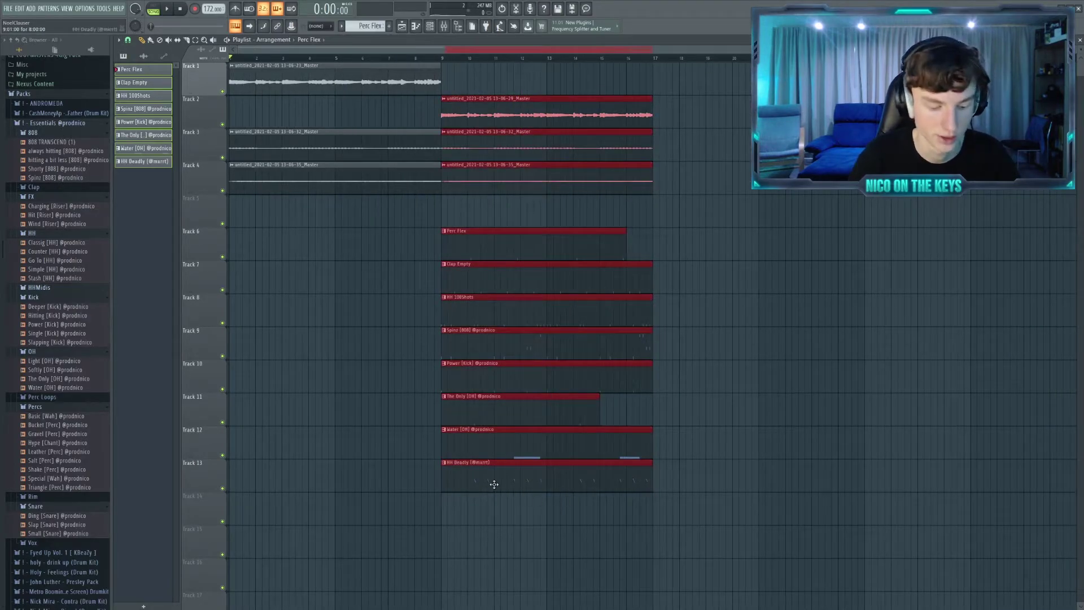
pyautogui.hotkey('ctrl', 'b')
pyautogui.hotkey('ctrl', 'b')
pyautogui.scroll(-2, 493, 484)
pyautogui.hotkey('ctrl', 'b')
pyautogui.hotkey('ctrl', 'b')
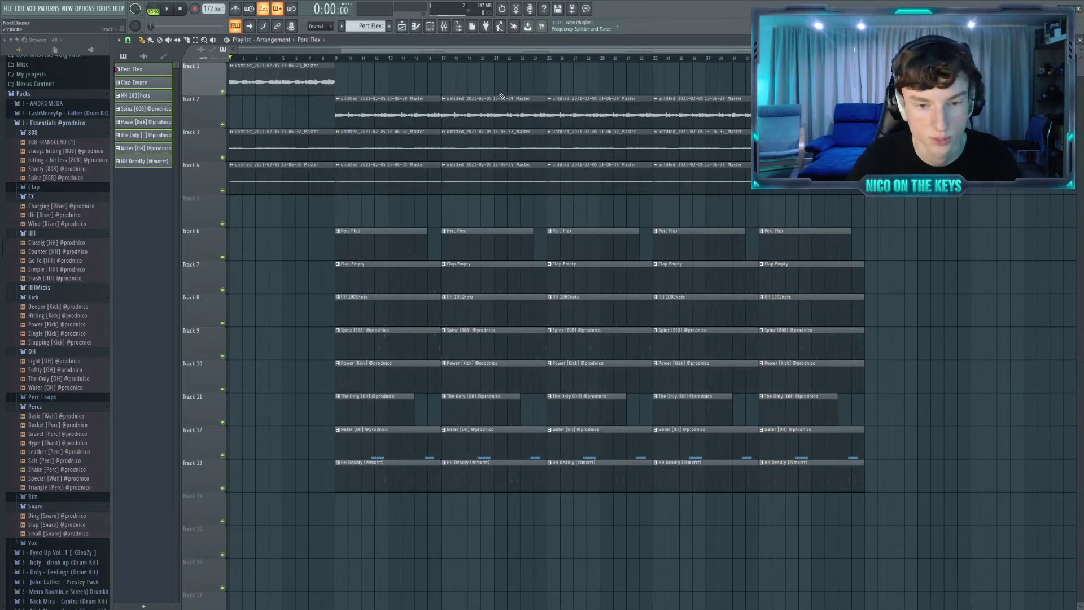
pyautogui.moveTo(504, 95); pyautogui.dragTo(503, 506)
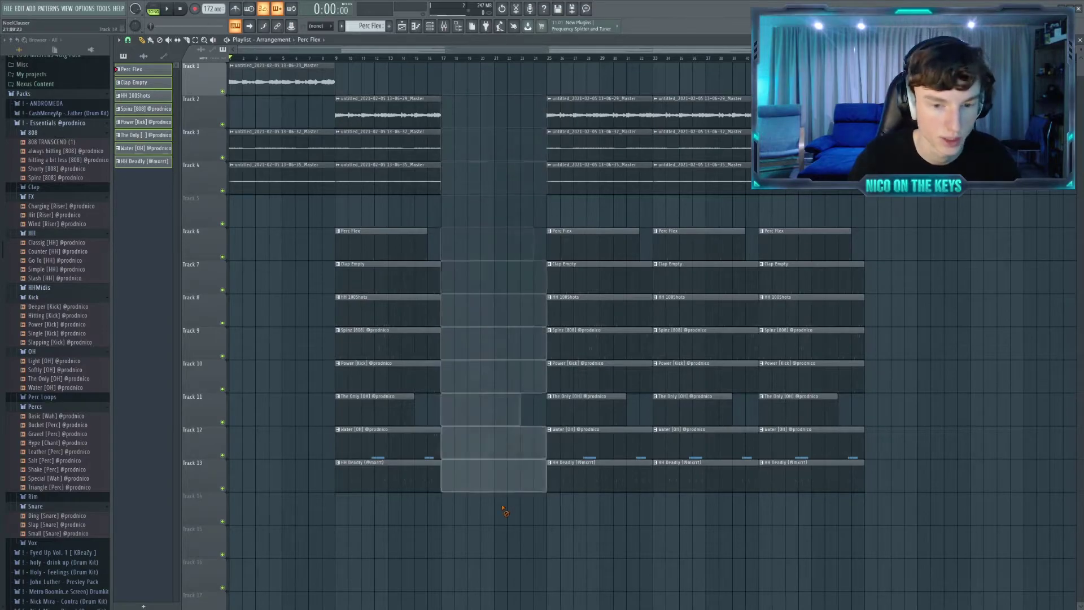
pyautogui.moveTo(526, 557); pyautogui.dragTo(885, 62)
pyautogui.press('Delete')
# - Trim the intro clip on Track 3 to start at bar 5 and set its channel volume to about 81%
pyautogui.scroll(3, 339, 226)
pyautogui.moveTo(232, 170); pyautogui.dragTo(339, 171)
pyautogui.press('space')
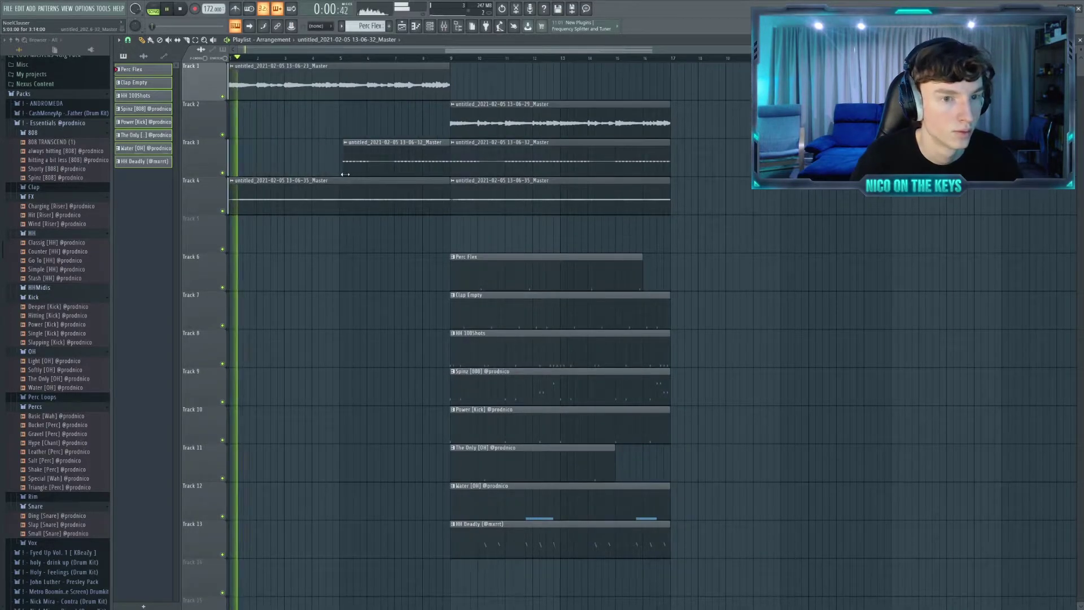
pyautogui.scroll(-1, 312, 277)
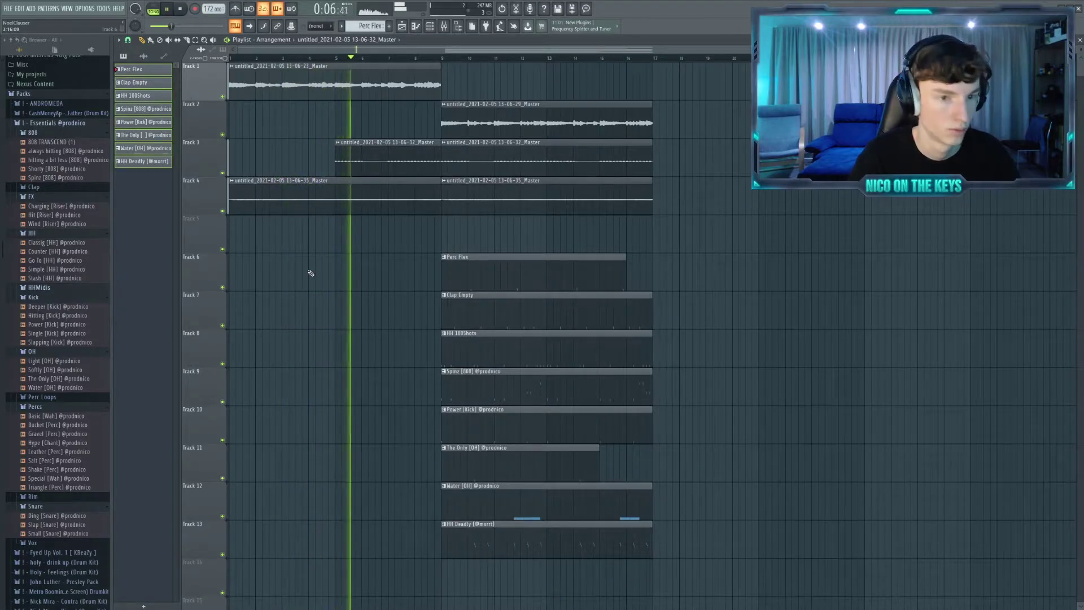
pyautogui.doubleClick(353, 158)
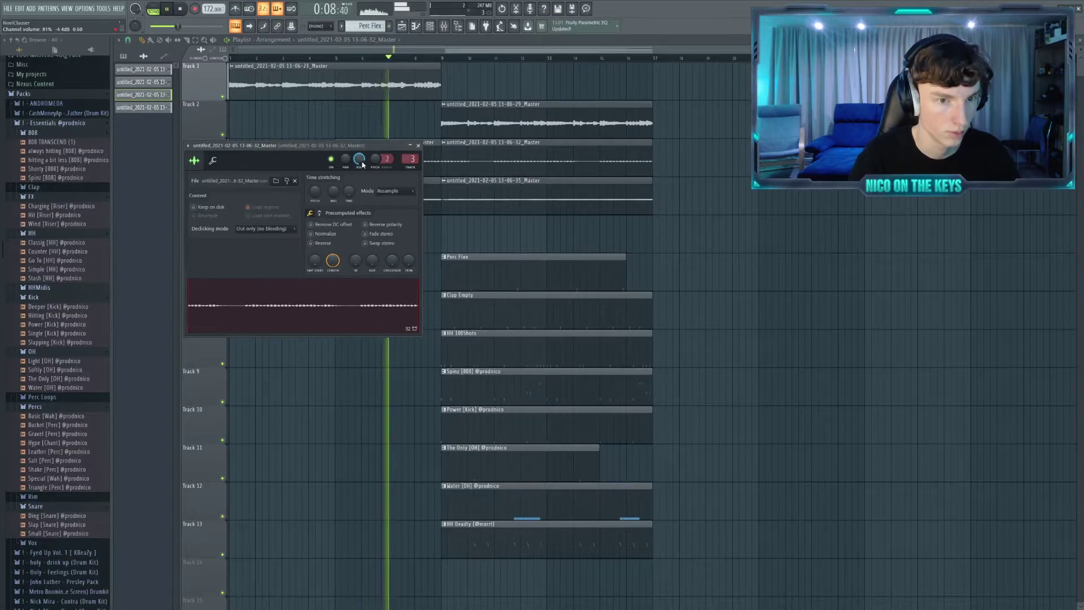
pyautogui.click(418, 145)
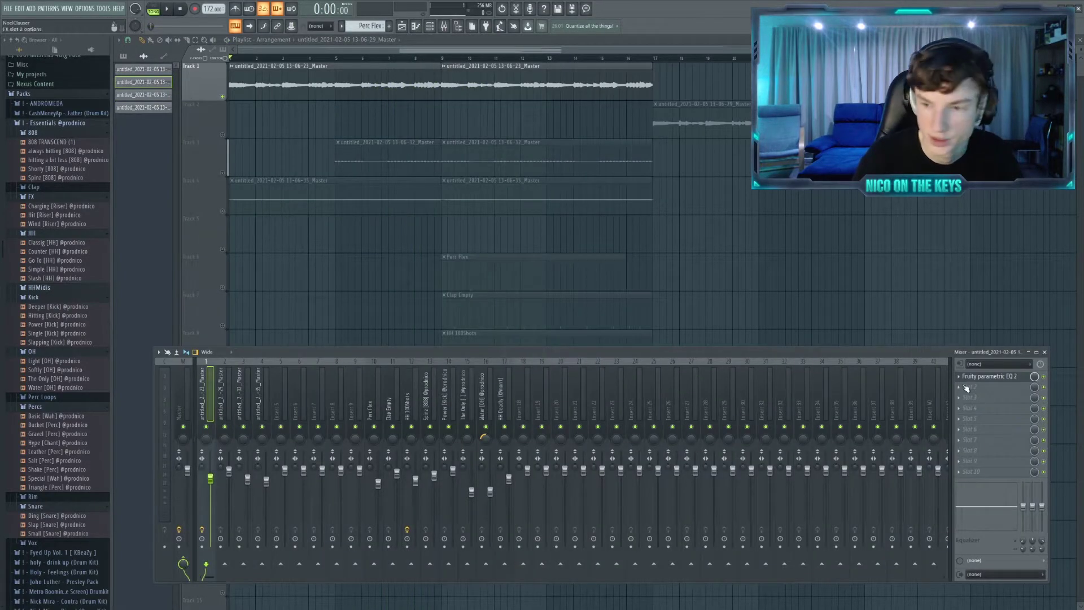
# - Create an automation clip for the mute switch of Fruity parametric EQ 2 on the melody's mixer track
pyautogui.click(989, 376)
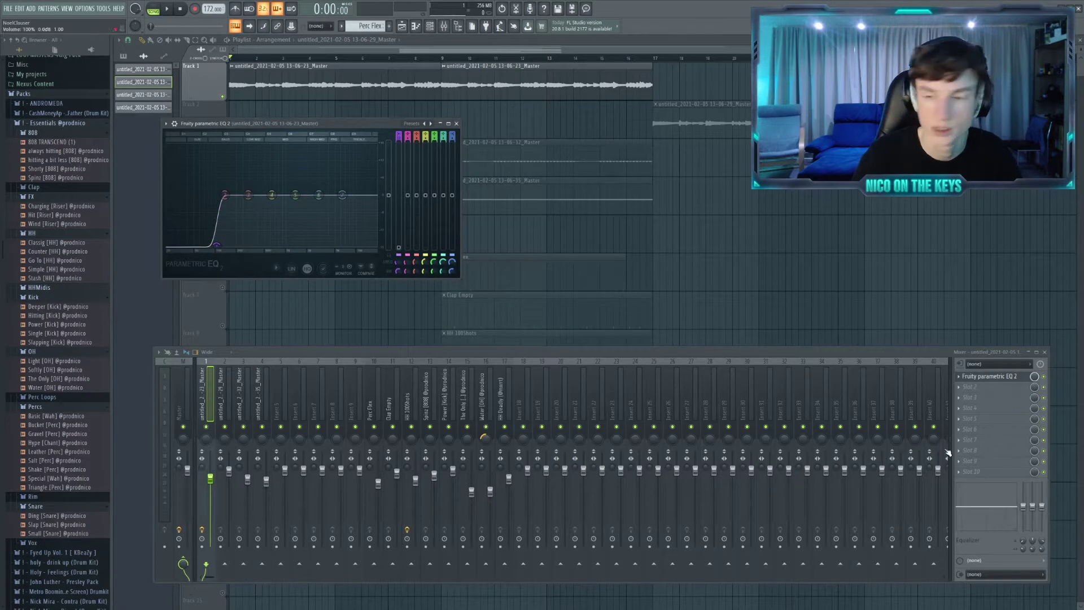
pyautogui.rightClick(1035, 377)
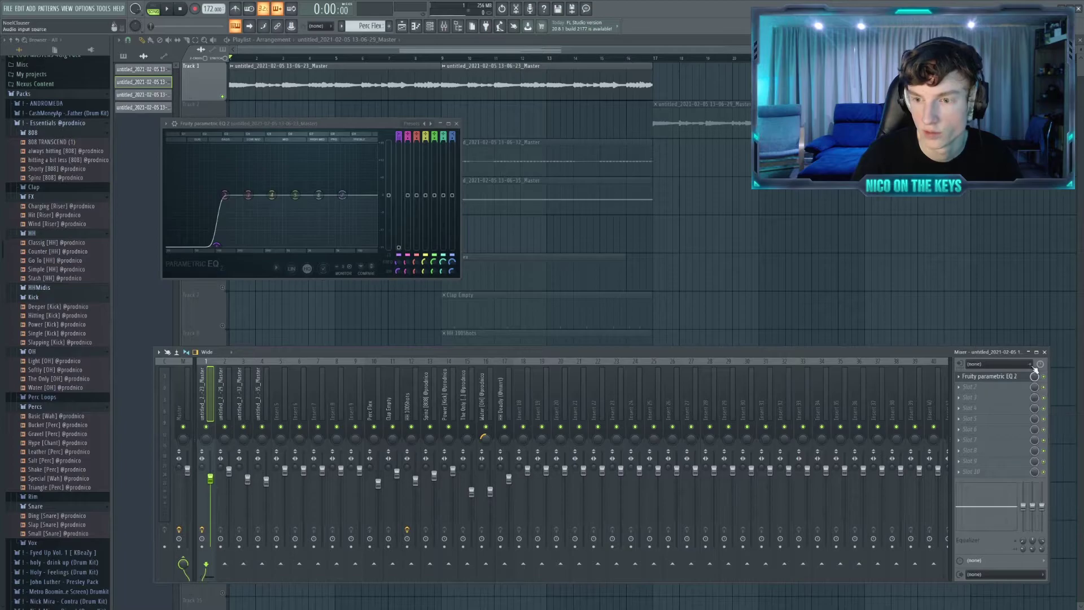
pyautogui.rightClick(1045, 383)
pyautogui.click(1052, 452)
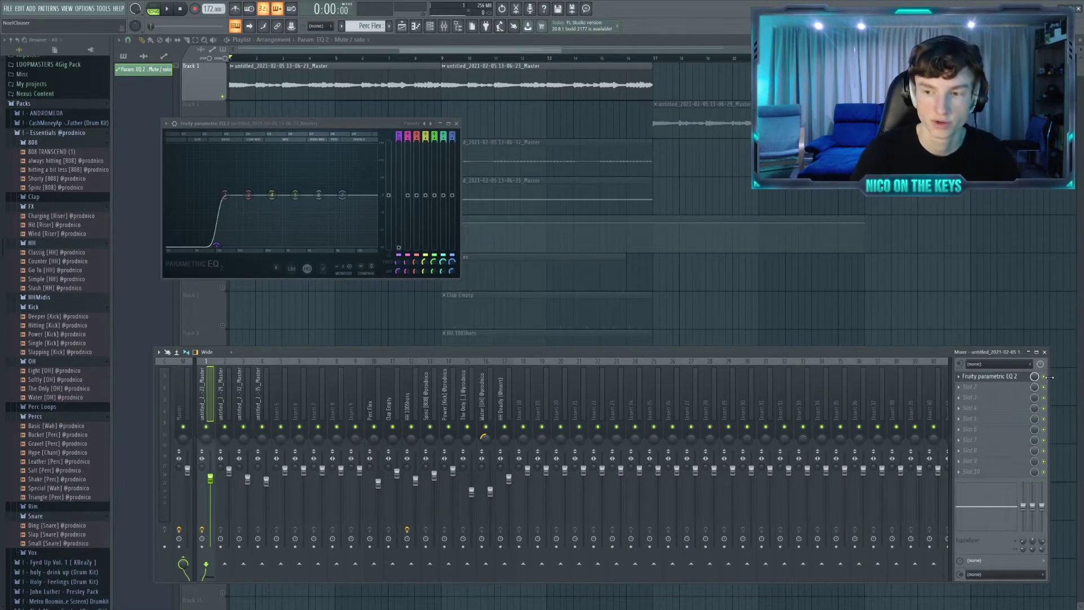
pyautogui.rightClick(870, 301)
# - Unsolo the tracks, shape the EQ mute automation low until bar 9 and high from there, and trim it to end at bar 17
pyautogui.scroll(3, 369, 316)
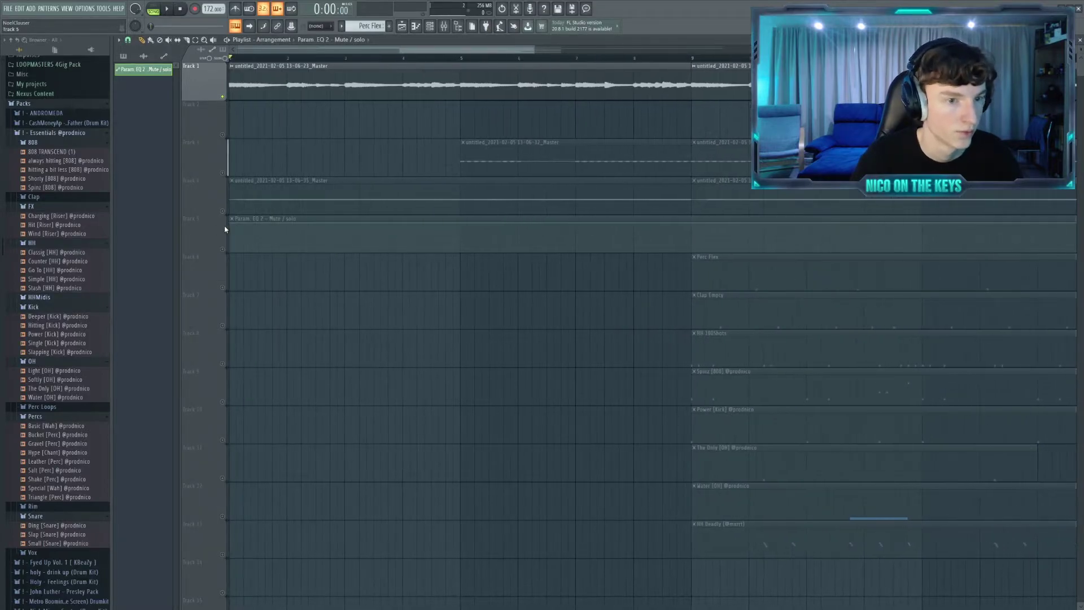
pyautogui.rightClick(224, 249)
pyautogui.rightClick(223, 250)
pyautogui.moveTo(232, 223); pyautogui.dragTo(232, 257)
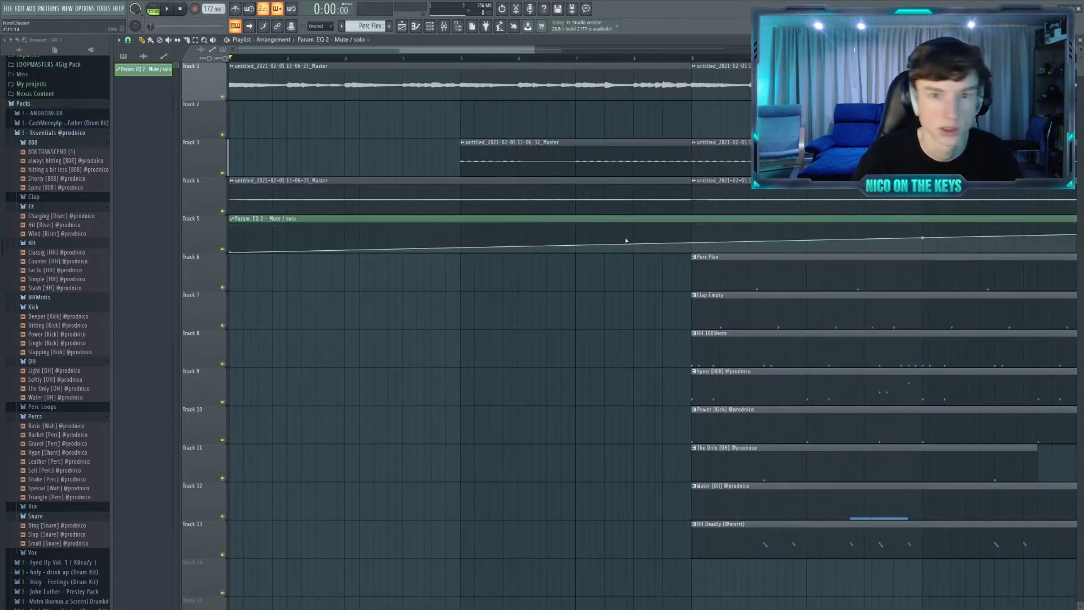
pyautogui.rightClick(685, 246)
pyautogui.rightClick(715, 241)
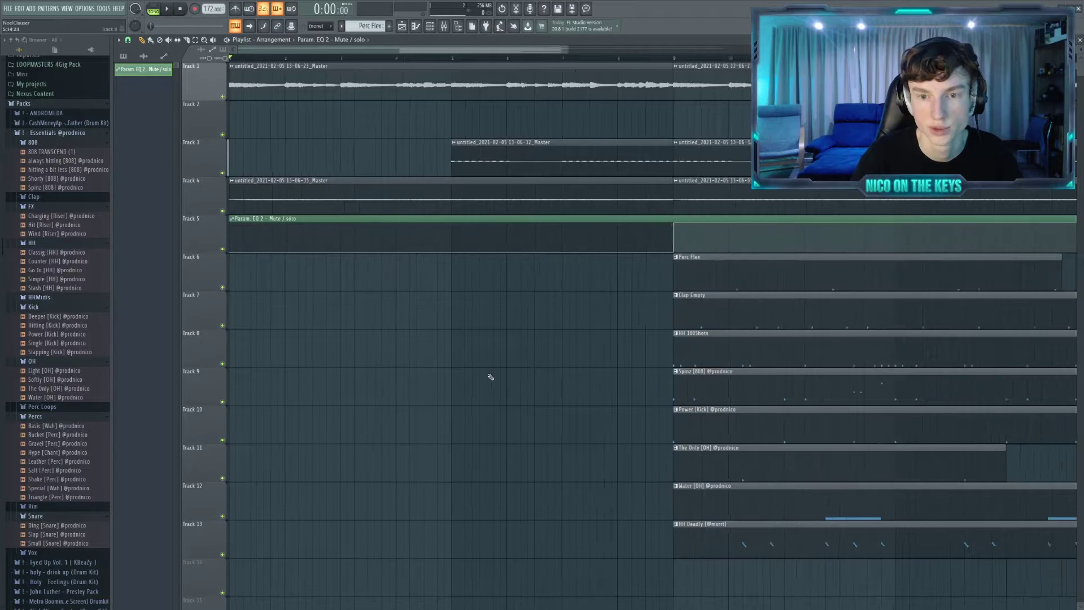
pyautogui.scroll(-3, 326, 317)
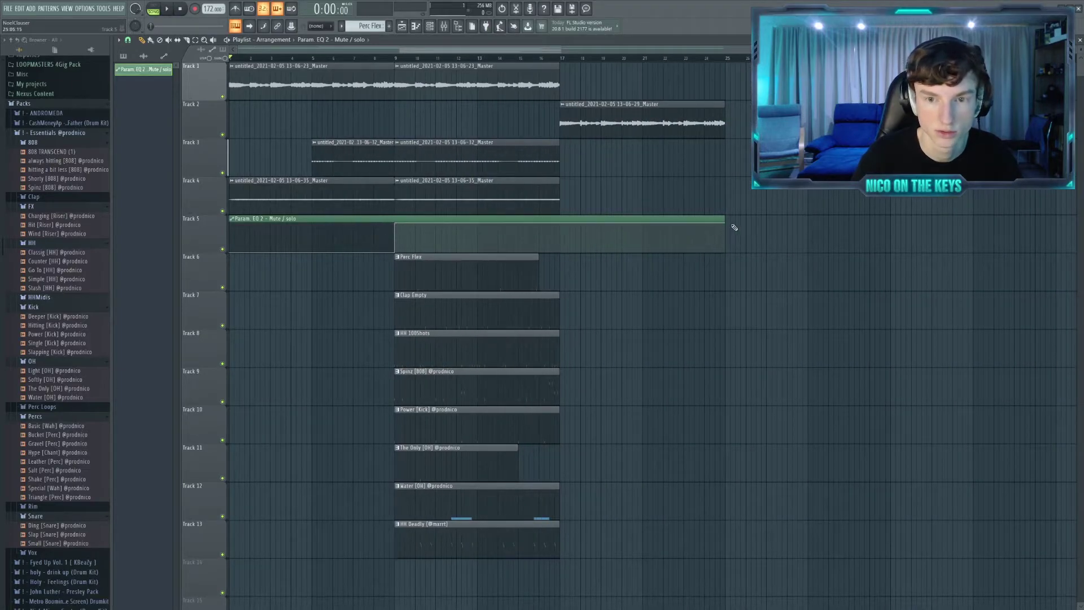
pyautogui.moveTo(727, 224); pyautogui.dragTo(571, 208)
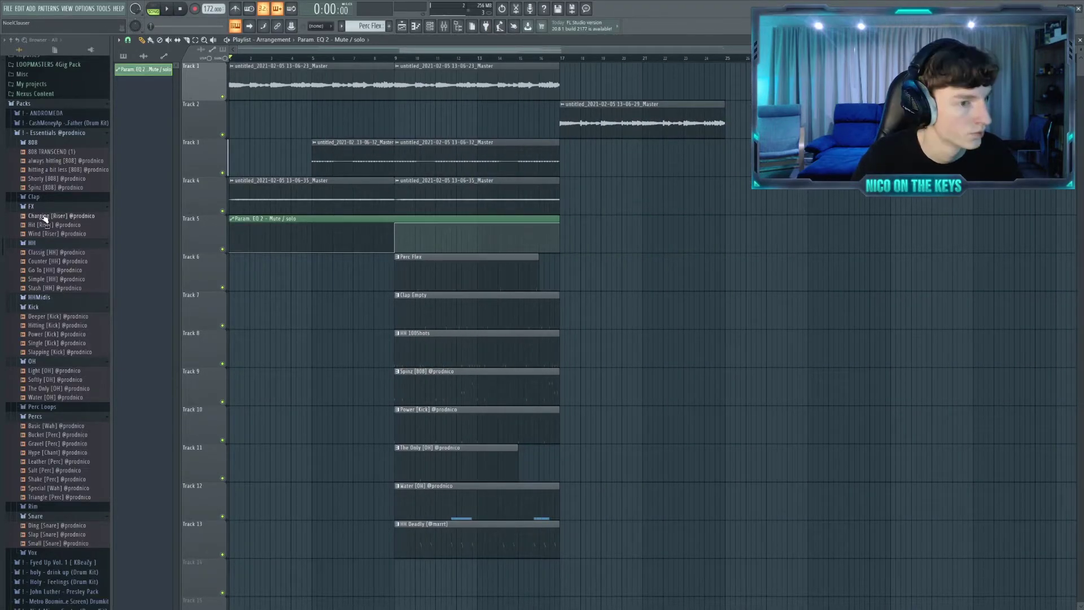
# - Add the Charging [Riser] sample on an empty track below the patterns, align its peak with bar 9, and lower its channel volume
pyautogui.moveTo(198, 553); pyautogui.dragTo(303, 589)
pyautogui.scroll(3, 316, 573)
pyautogui.scroll(-5, 409, 316)
pyautogui.scroll(3, 598, 277)
pyautogui.moveTo(607, 277); pyautogui.dragTo(543, 432)
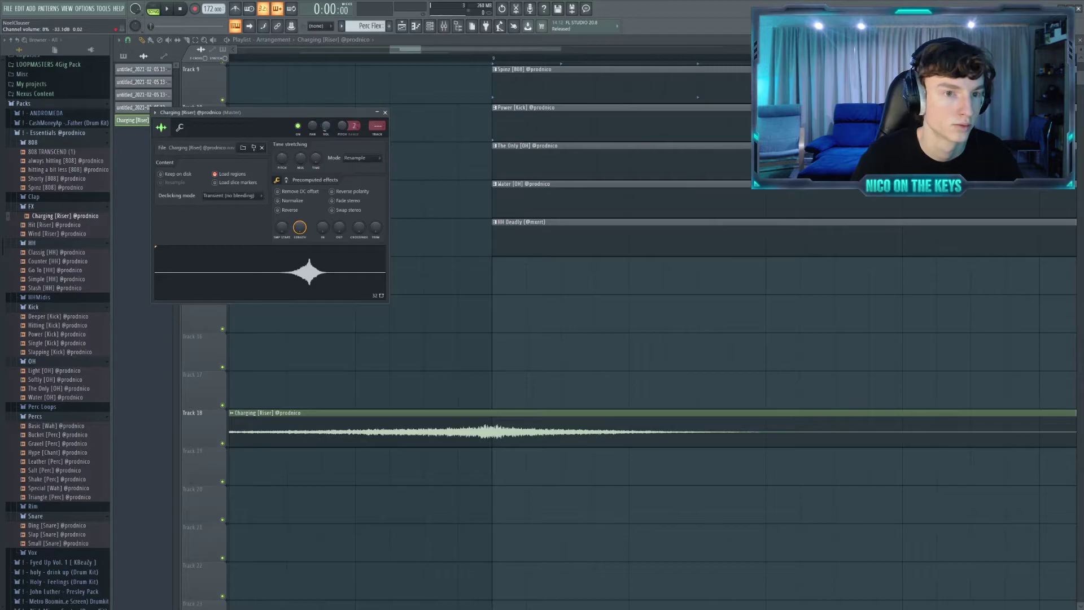
pyautogui.click(385, 112)
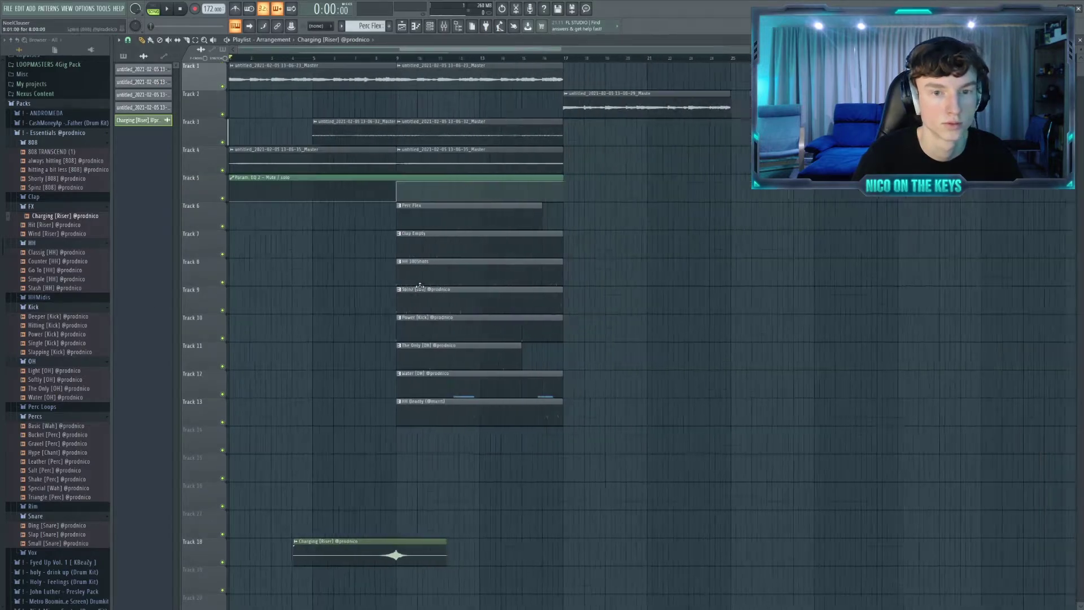
# - Add the Hit [Riser] sample on Track 12 with its peak aligned to bar 5, and lower its channel volume
pyautogui.moveTo(56, 225); pyautogui.dragTo(322, 284)
pyautogui.scroll(5, 322, 284)
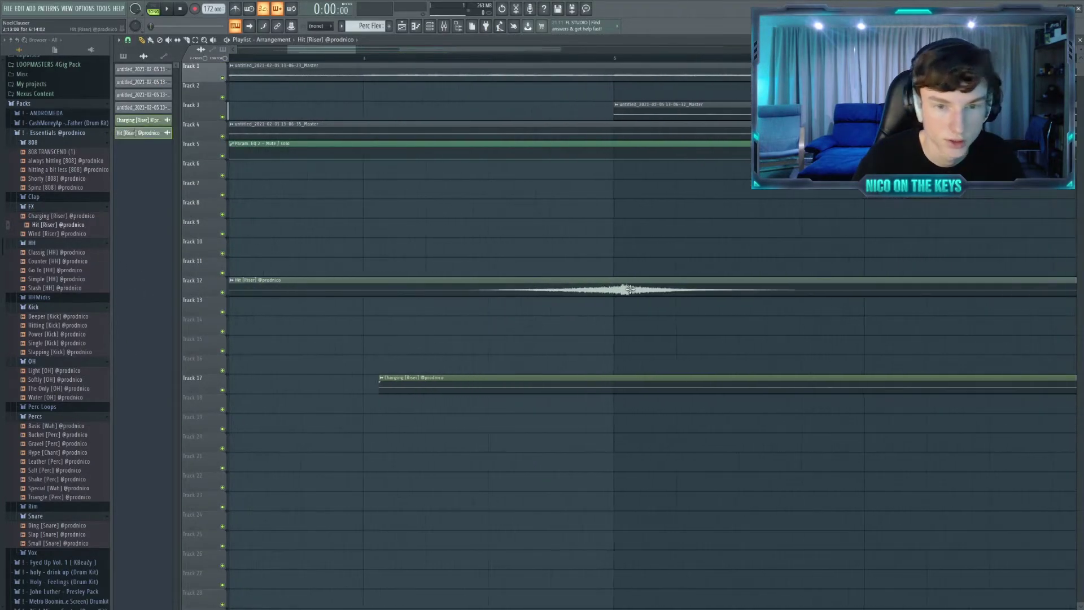
pyautogui.moveTo(702, 333); pyautogui.dragTo(457, 329)
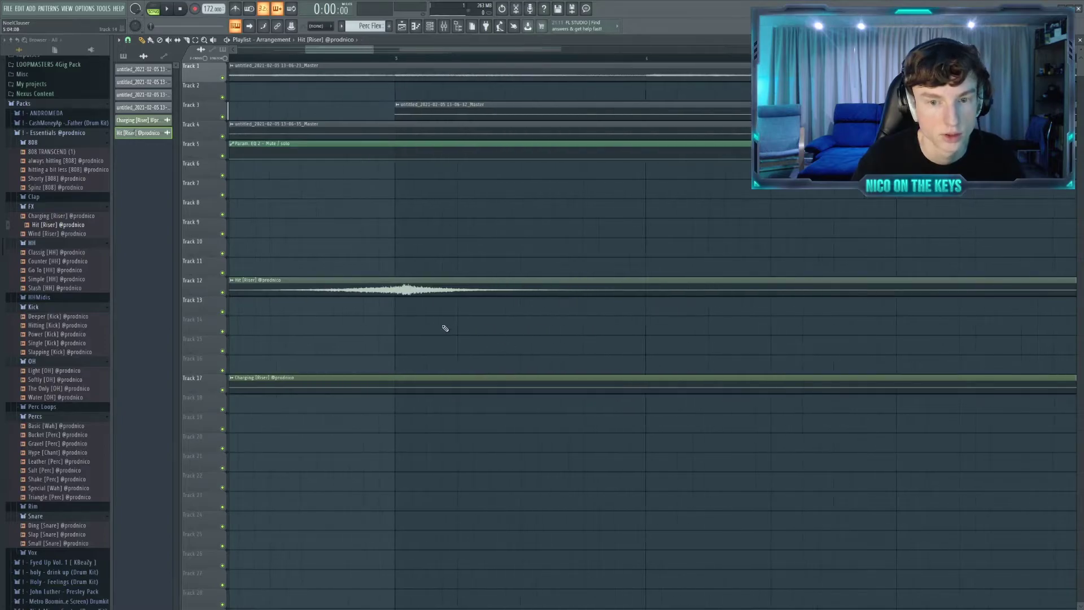
pyautogui.scroll(3, 426, 299)
pyautogui.moveTo(416, 290); pyautogui.dragTo(381, 290)
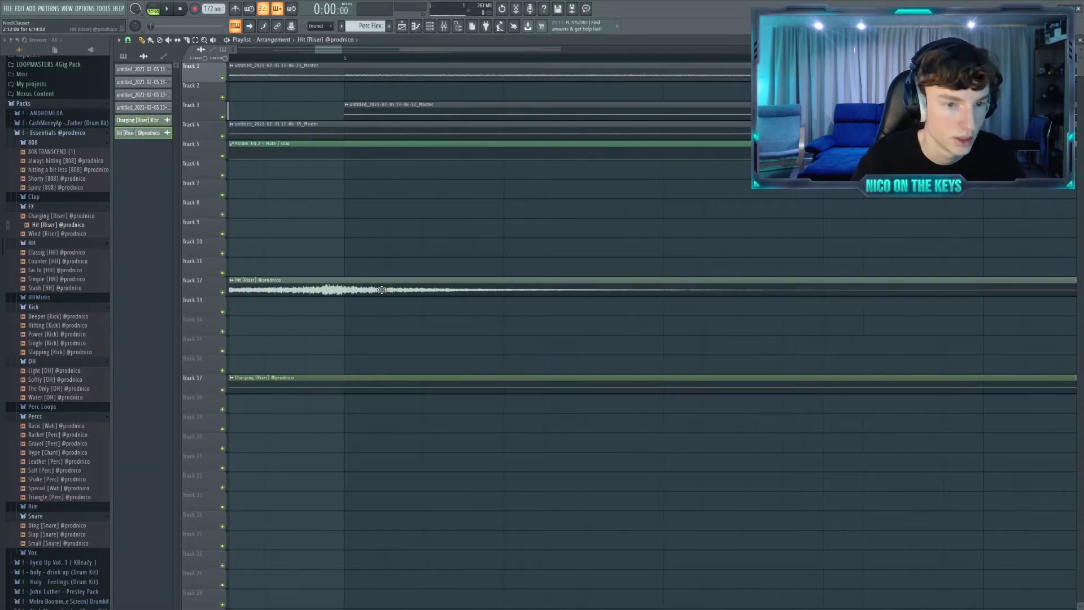
pyautogui.doubleClick(349, 291)
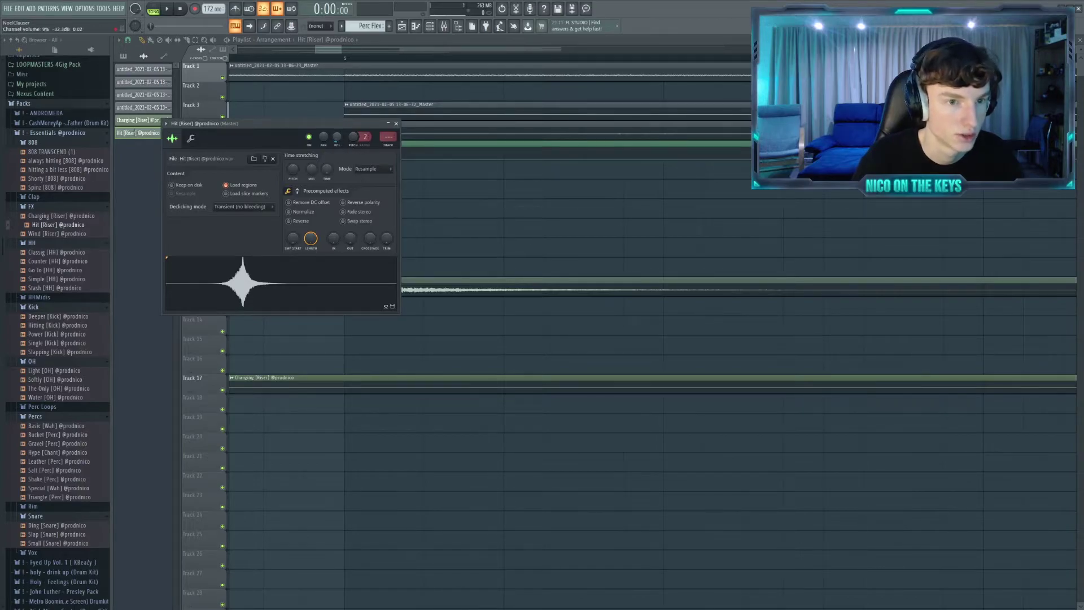
pyautogui.click(396, 123)
# - Play the intro into the drop and fine-tune the channel volumes of the Hit and Charging risers
pyautogui.scroll(-9, 380, 198)
pyautogui.press('space')
pyautogui.scroll(-1, 357, 207)
pyautogui.doubleClick(325, 289)
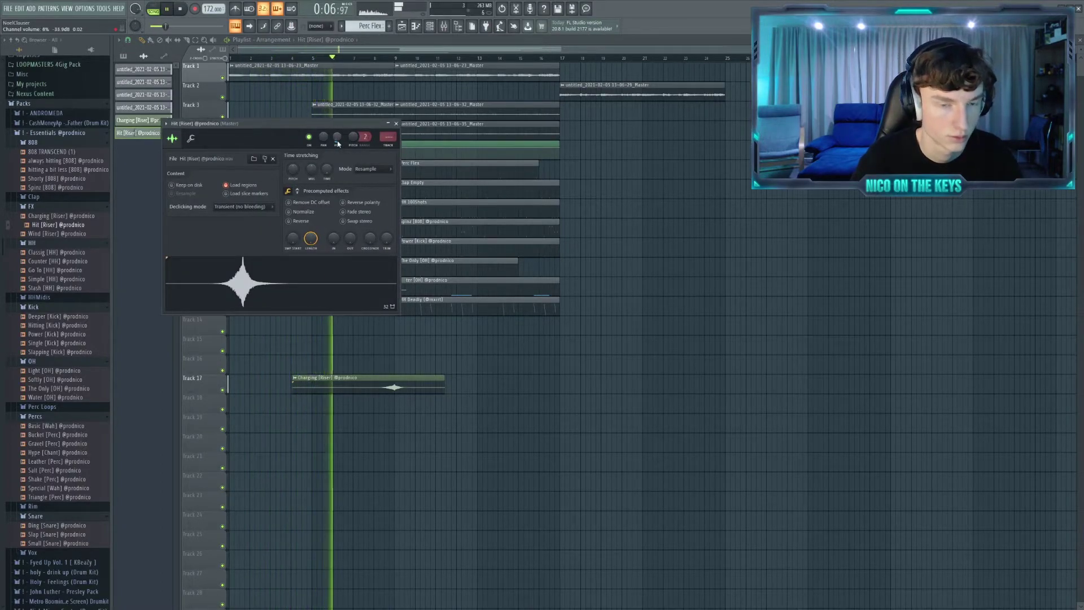
pyautogui.rightClick(672, 218)
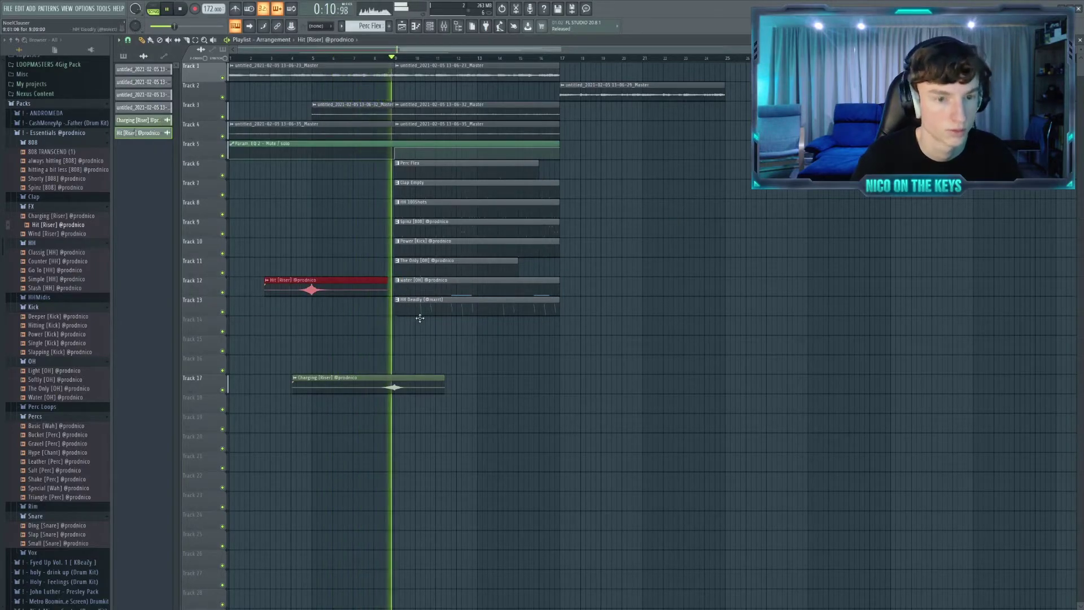
pyautogui.doubleClick(402, 377)
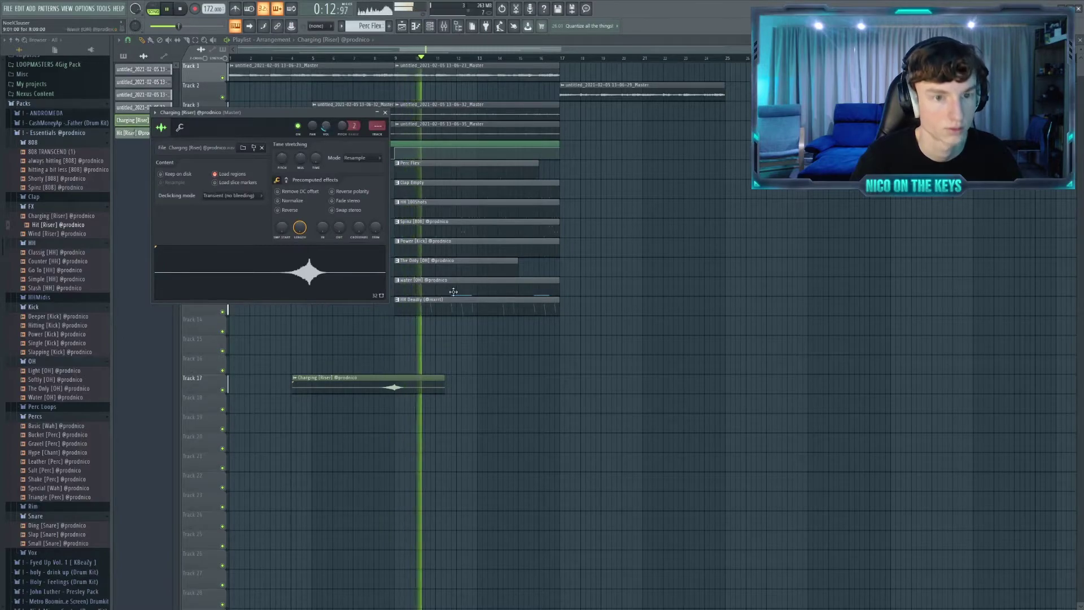
# - Try The Only [OH] at bar 9 on Track 16 with its channel volume at about 25%, and remove the clip
pyautogui.moveTo(62, 389); pyautogui.dragTo(394, 362)
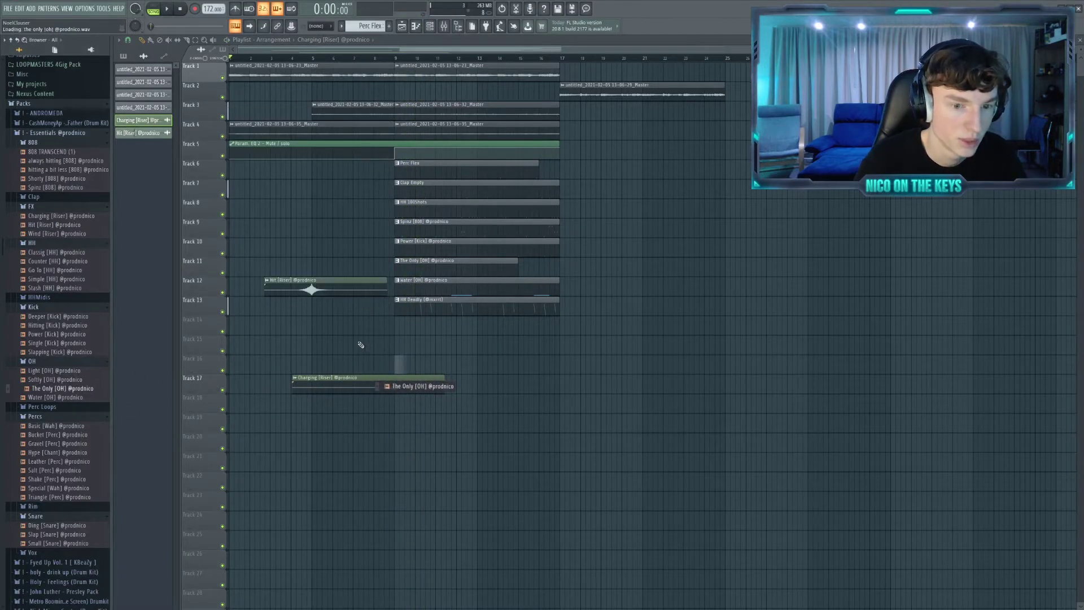
pyautogui.scroll(6, 398, 362)
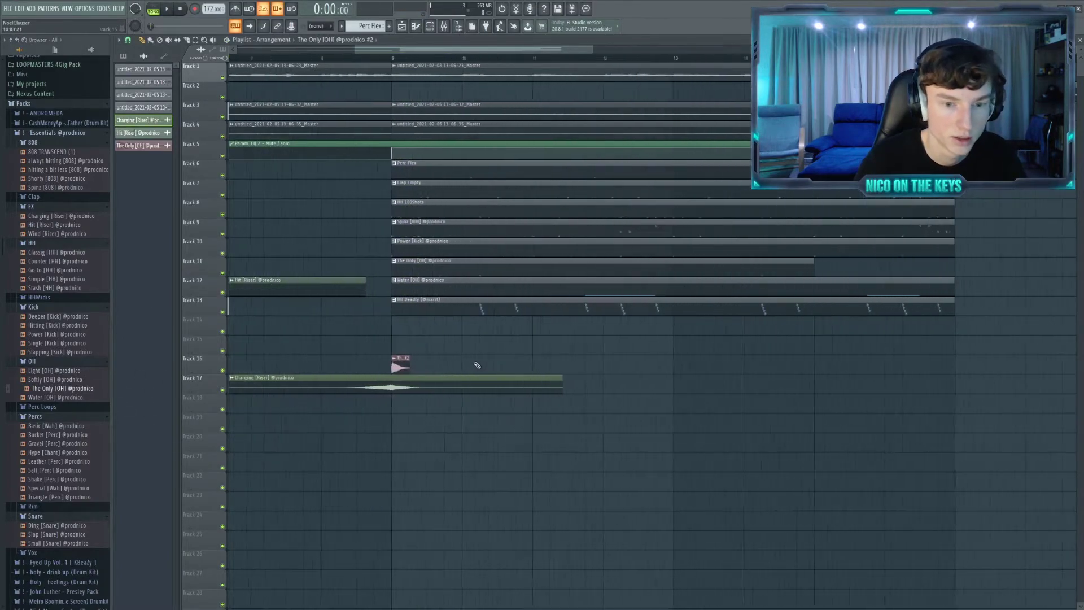
pyautogui.doubleClick(384, 369)
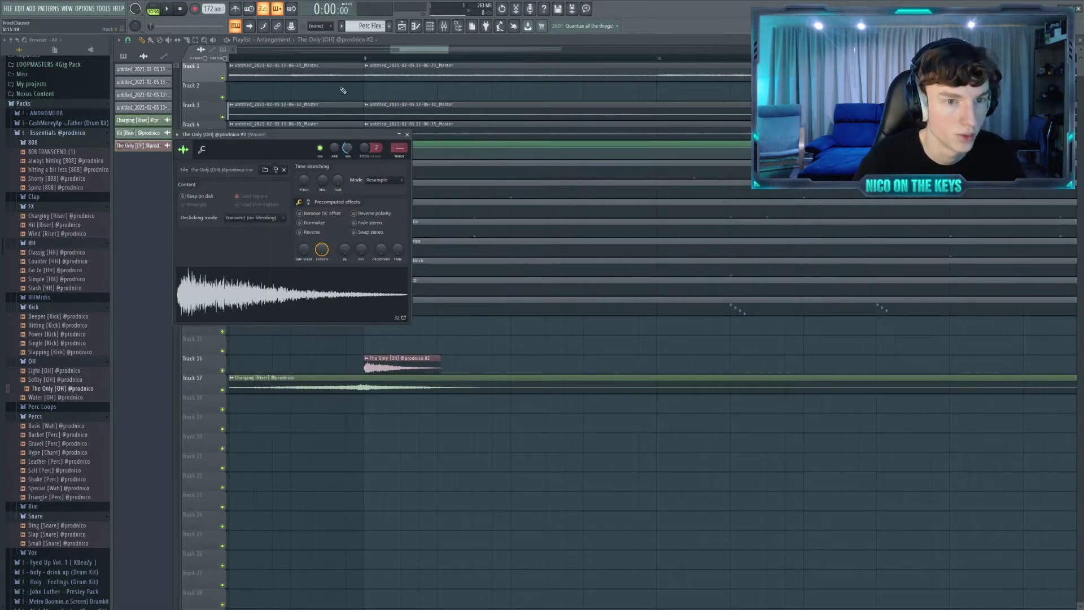
pyautogui.click(308, 58)
pyautogui.press('space')
pyautogui.doubleClick(391, 368)
pyautogui.moveTo(348, 148); pyautogui.dragTo(348, 156)
pyautogui.press('space')
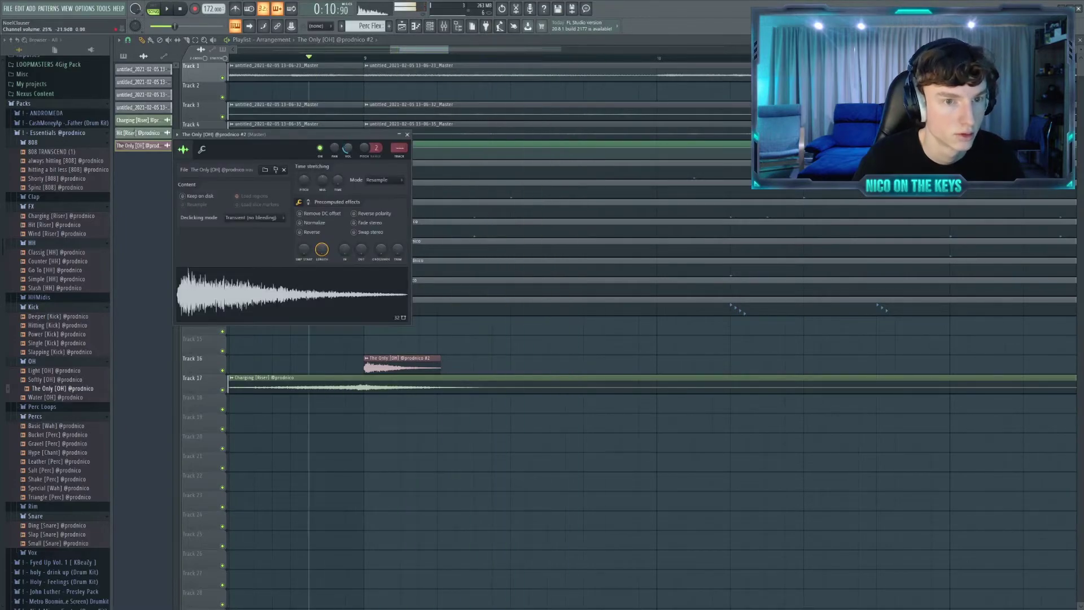
pyautogui.rightClick(484, 353)
pyautogui.scroll(-5, 474, 345)
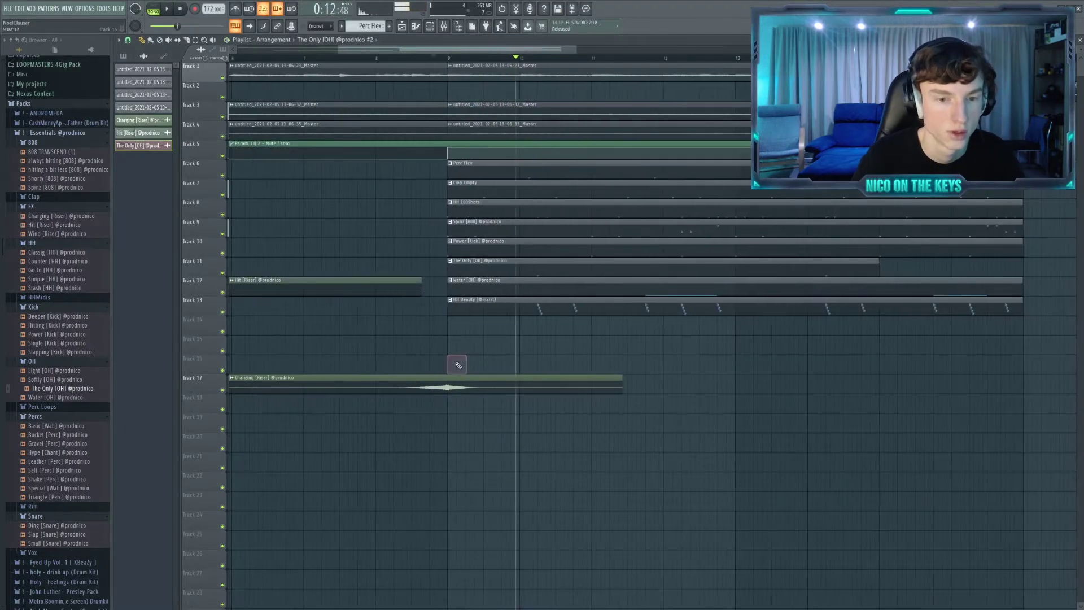
pyautogui.rightClick(455, 366)
pyautogui.scroll(-3, 447, 347)
pyautogui.scroll(-2, 446, 348)
pyautogui.press('space')
# - Place Rouge Crash from the Baton Rouge One Shot kit at bar 9 on Track 16 and set its channel volume to about 25%
pyautogui.click(55, 134)
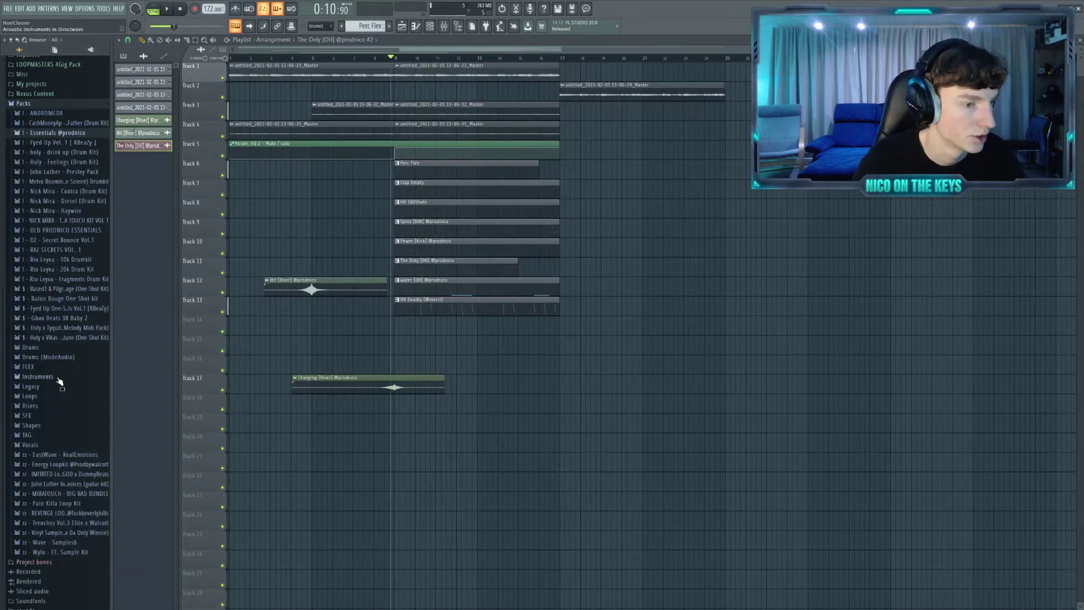
pyautogui.click(40, 319)
pyautogui.click(47, 299)
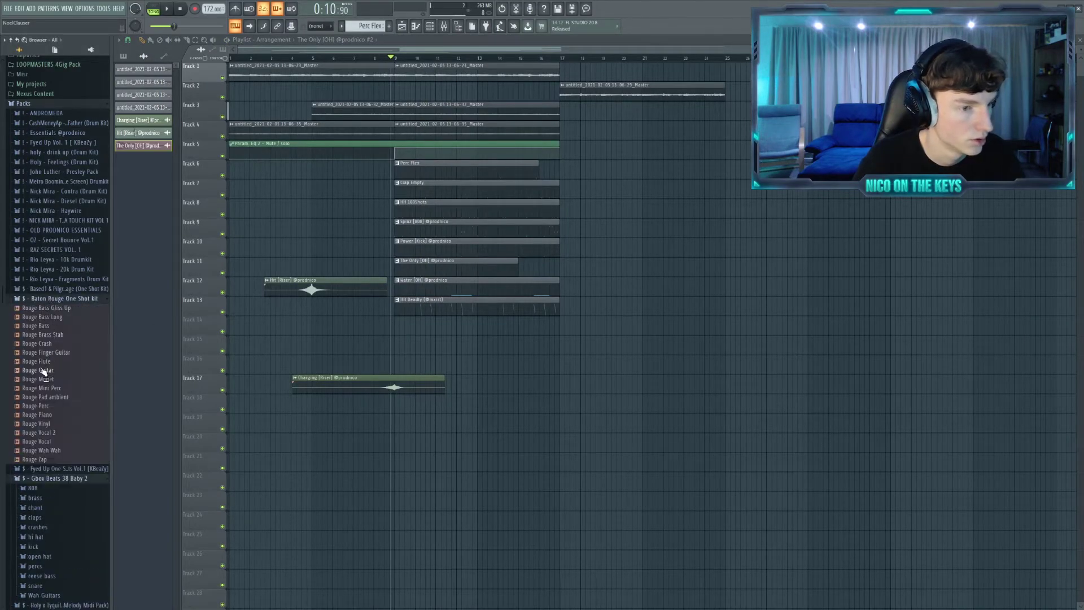
pyautogui.moveTo(433, 370); pyautogui.dragTo(433, 370)
pyautogui.scroll(4, 433, 372)
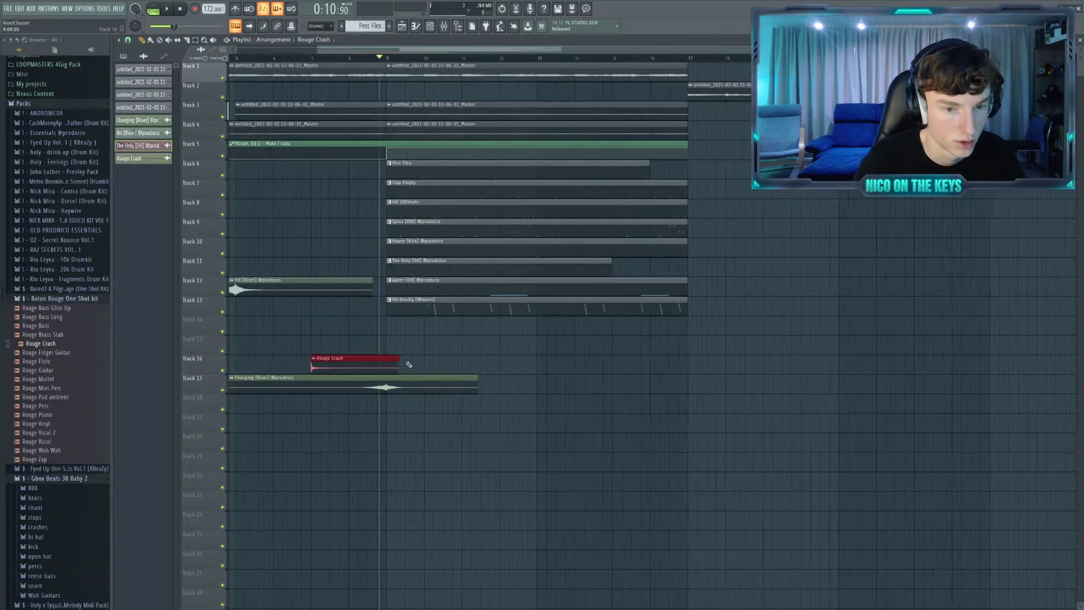
pyautogui.doubleClick(389, 363)
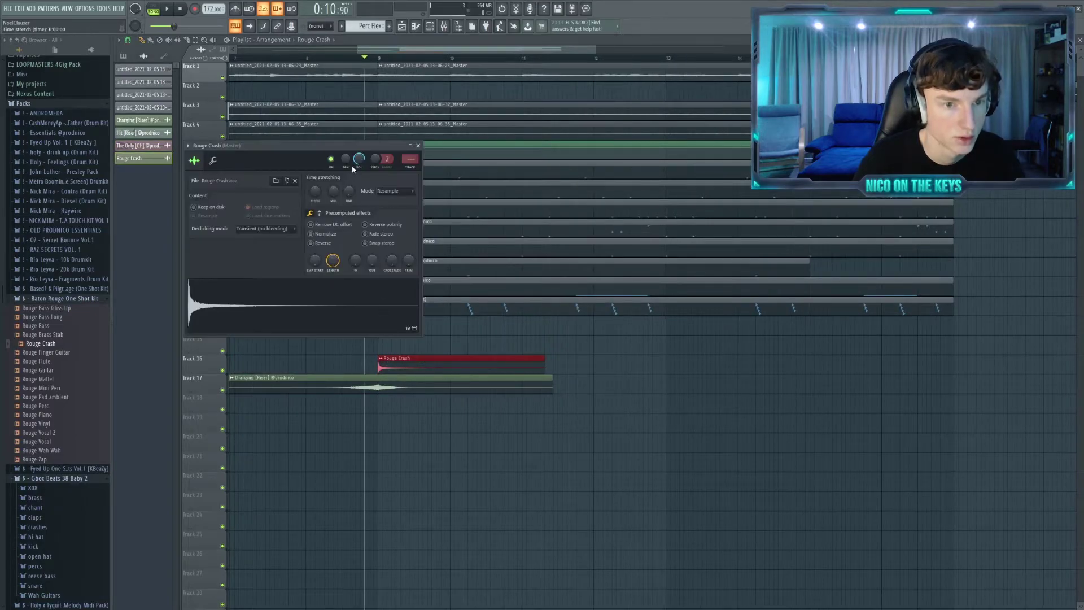
pyautogui.moveTo(359, 160); pyautogui.dragTo(359, 154)
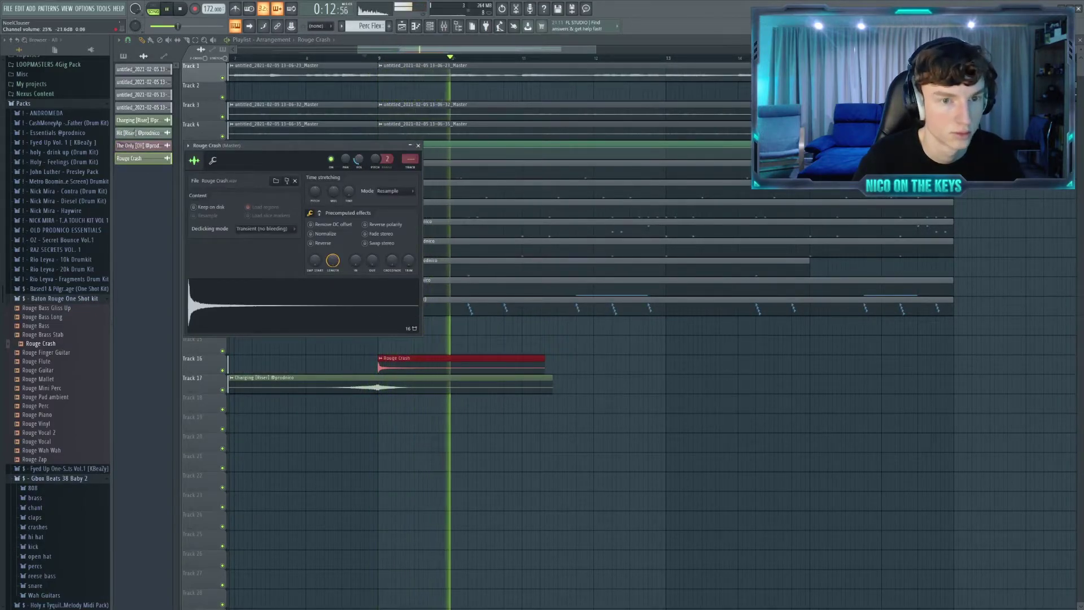
pyautogui.click(418, 145)
pyautogui.scroll(-4, 593, 357)
# - Play the transition into bar 9 and compare it with the Charging riser's track muted and unmuted
pyautogui.click(463, 58)
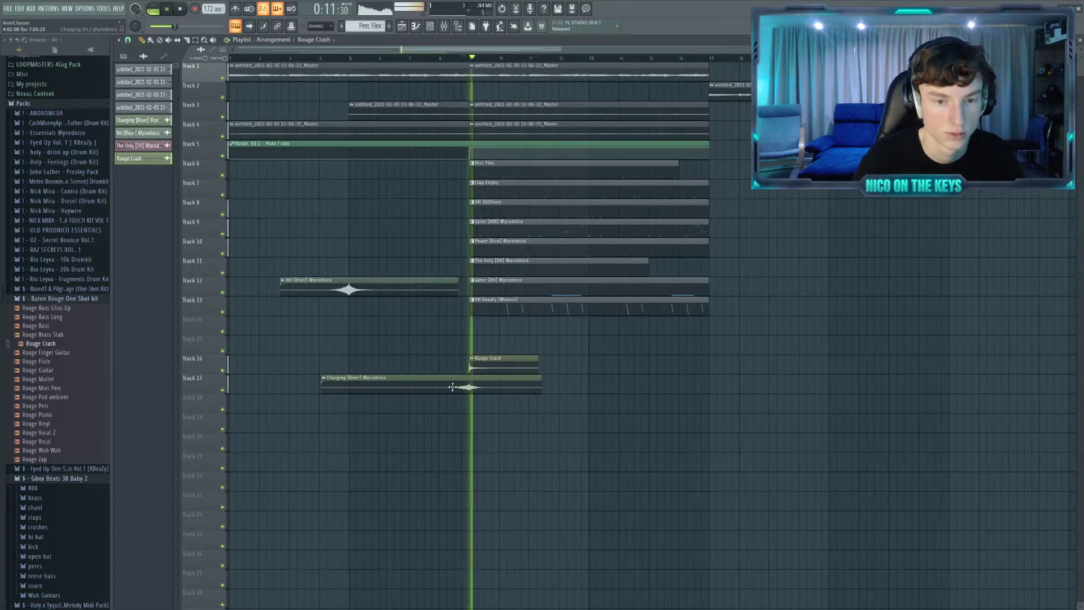
pyautogui.click(223, 390)
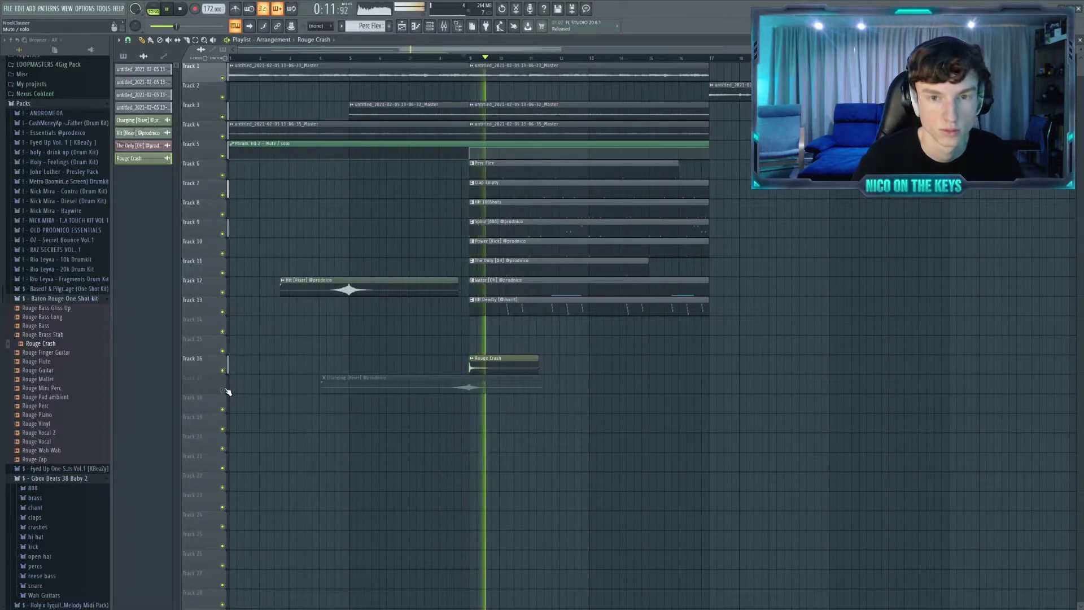
pyautogui.click(222, 389)
pyautogui.scroll(-2, 653, 363)
pyautogui.press('space')
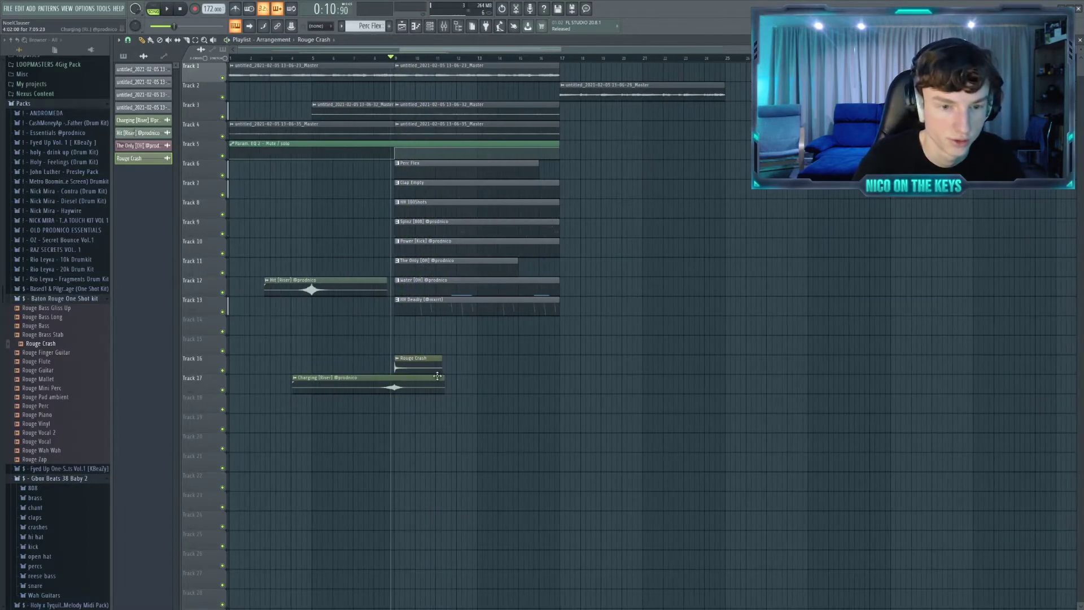
# - Make a unique reversed copy of Rouge Crash leading into bars 9 and 17, and add a normal crash at bar 17 on Track 16
pyautogui.scroll(3, 467, 359)
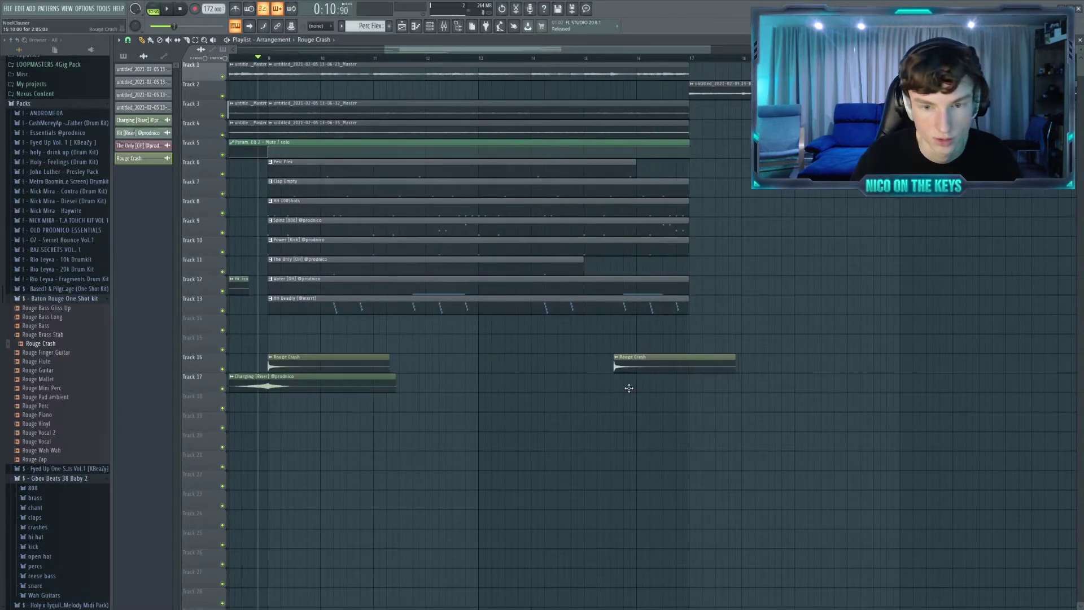
pyautogui.click(610, 358)
pyautogui.click(640, 421)
pyautogui.click(344, 256)
pyautogui.press('Escape')
pyautogui.rightClick(732, 447)
pyautogui.click(746, 531)
pyautogui.rightClick(717, 410)
pyautogui.click(732, 421)
pyautogui.rightClick(710, 365)
# - Repeat the bar 9 to 16 drum patterns on Tracks 6 to 13 and the audio clips on Tracks 3 and 4 from bar 17
pyautogui.scroll(-3, 668, 447)
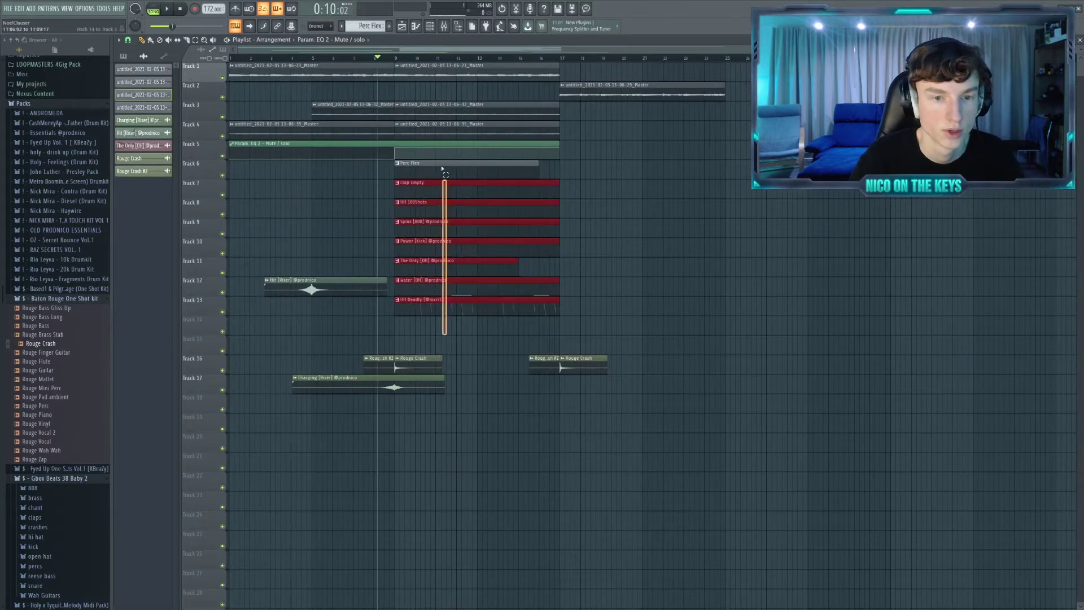
pyautogui.moveTo(446, 333); pyautogui.dragTo(438, 172)
pyautogui.hotkey('ctrl', 'b')
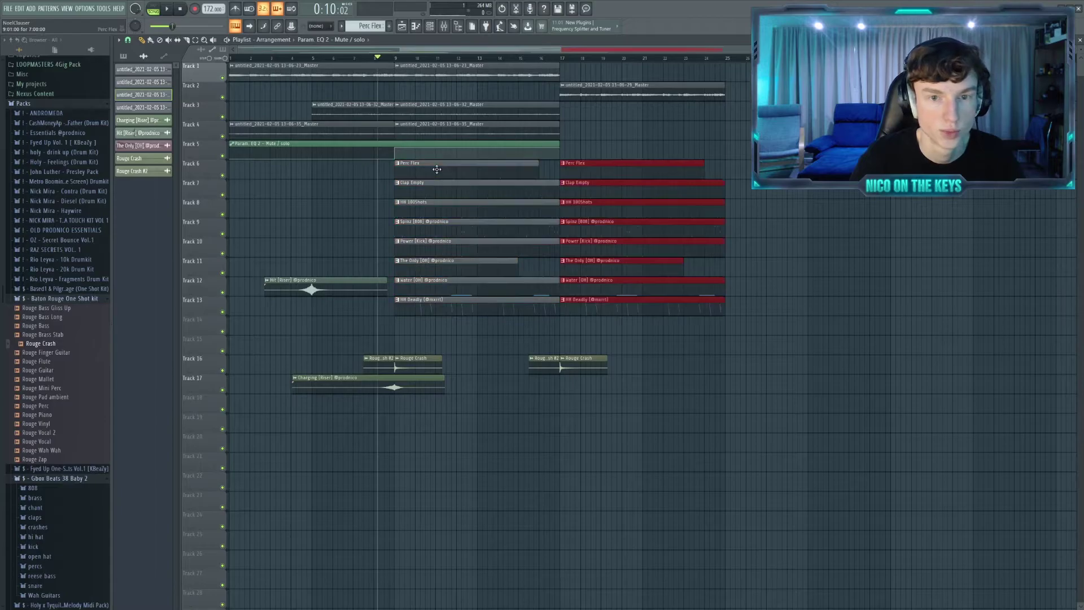
pyautogui.moveTo(446, 131); pyautogui.dragTo(443, 105)
pyautogui.hotkey('ctrl', 'b')
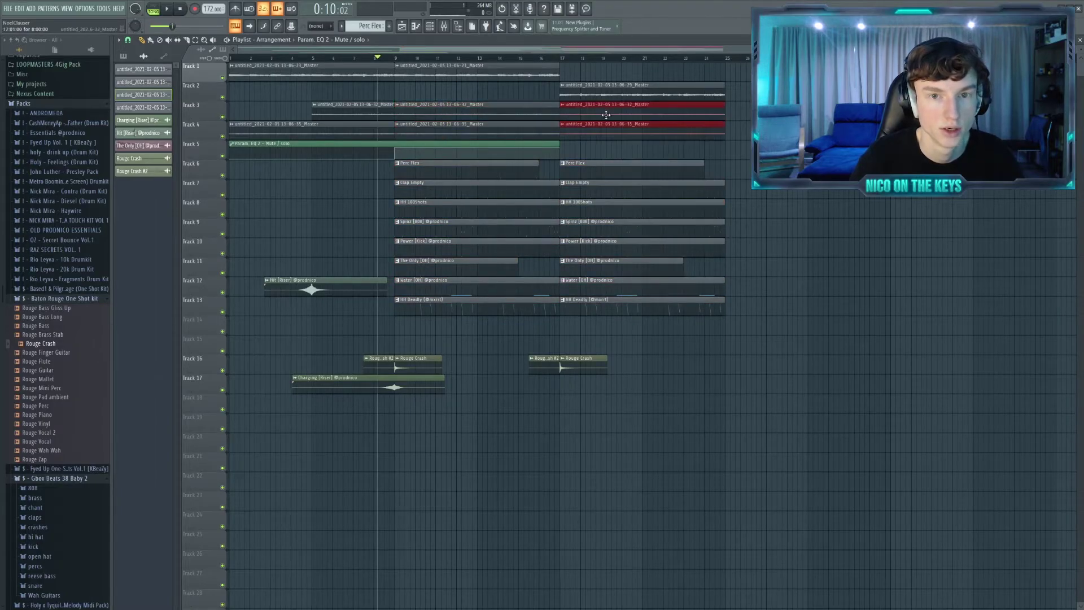
pyautogui.scroll(4, 566, 91)
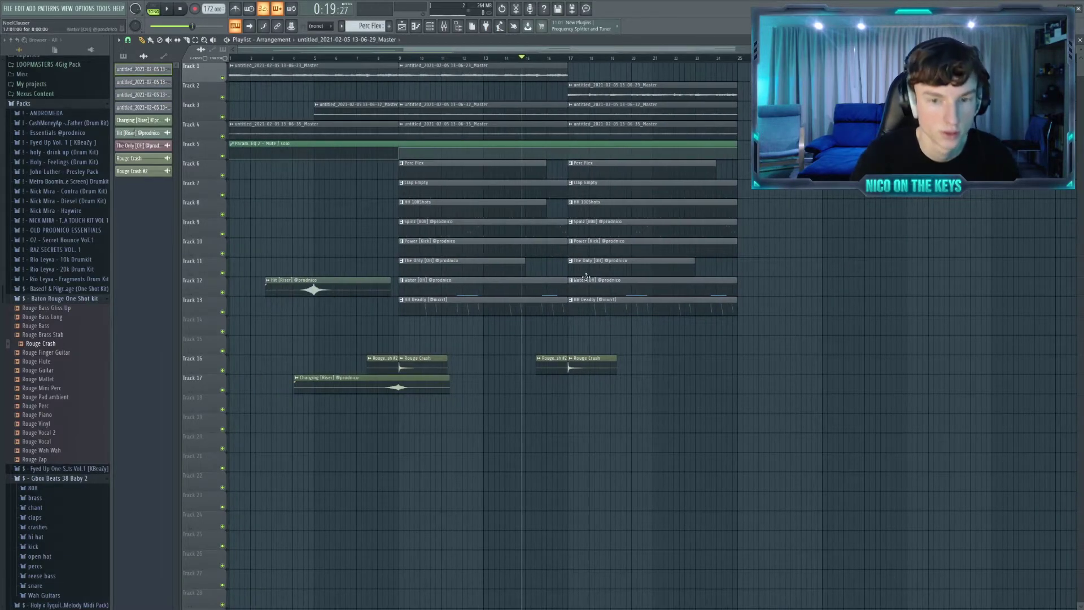
# - Play from bar 9 and delete the Water [OH] and HH Deadly clips on Tracks 12 and 13 in bars 9 to 16
pyautogui.scroll(2, 588, 287)
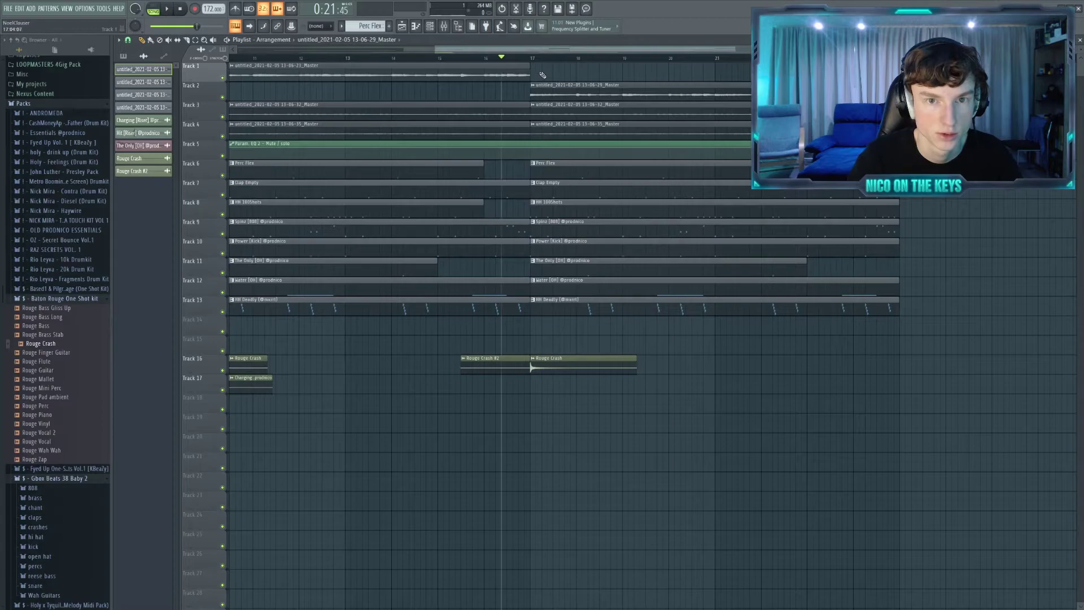
pyautogui.scroll(-3, 396, 70)
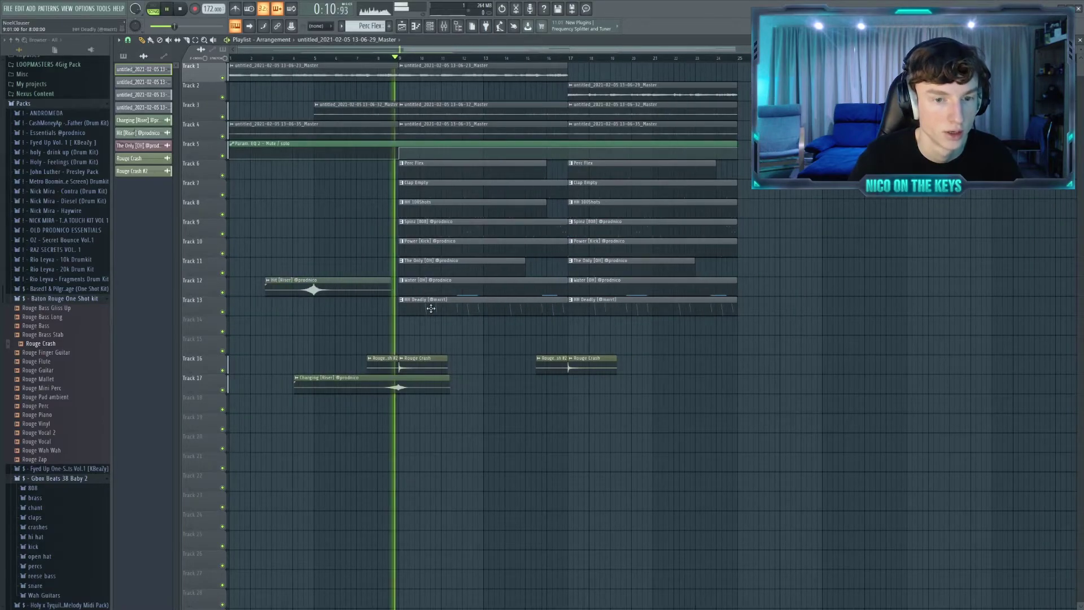
pyautogui.scroll(2, 431, 308)
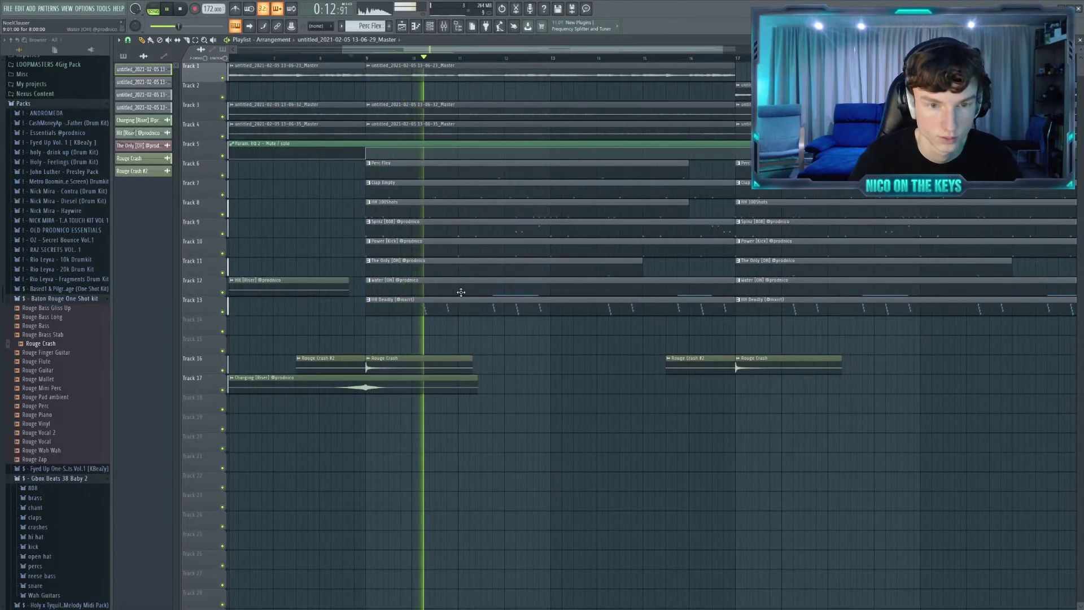
pyautogui.rightClick(486, 292)
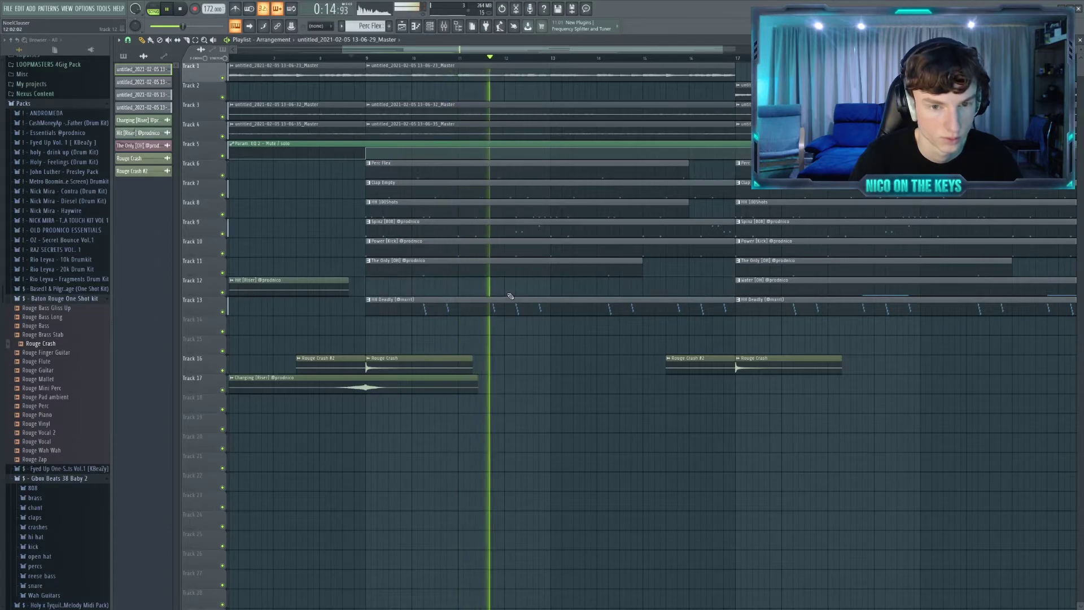
pyautogui.rightClick(511, 305)
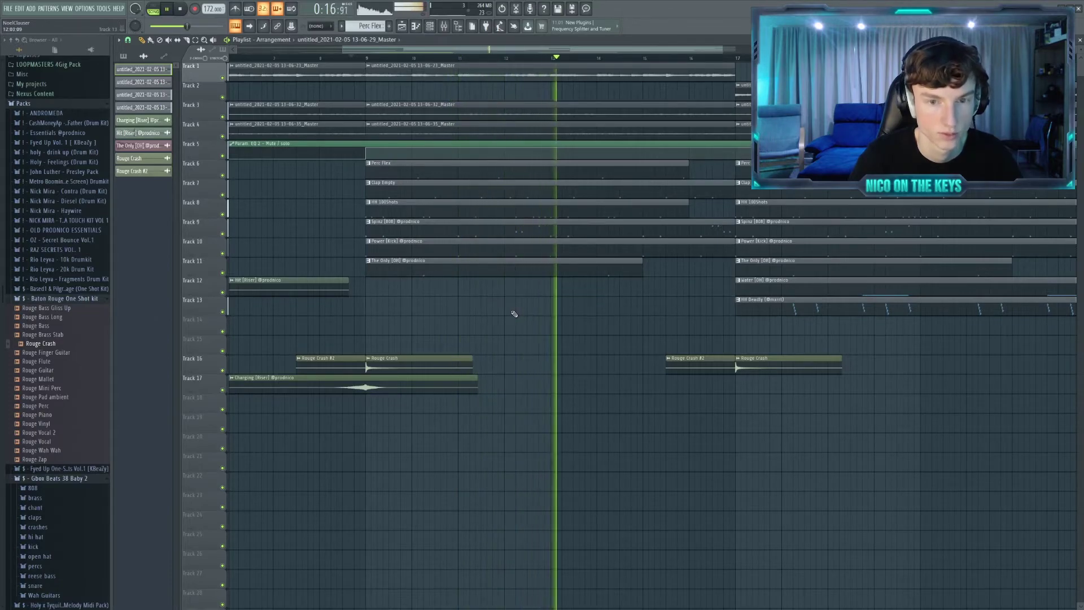
pyautogui.scroll(-2, 511, 315)
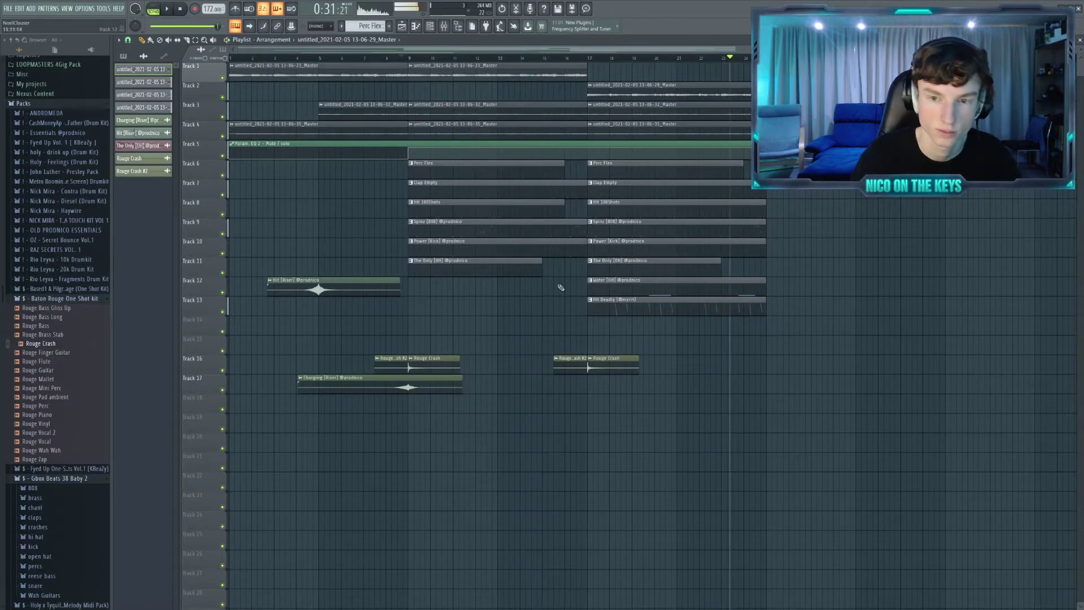
# - Repeat the audio clips on Tracks 2 to 4 from bar 25 and place four bars of the Tracks 6 to 13 drums at bar 29
pyautogui.scroll(-1, 524, 301)
pyautogui.scroll(-1, 437, 298)
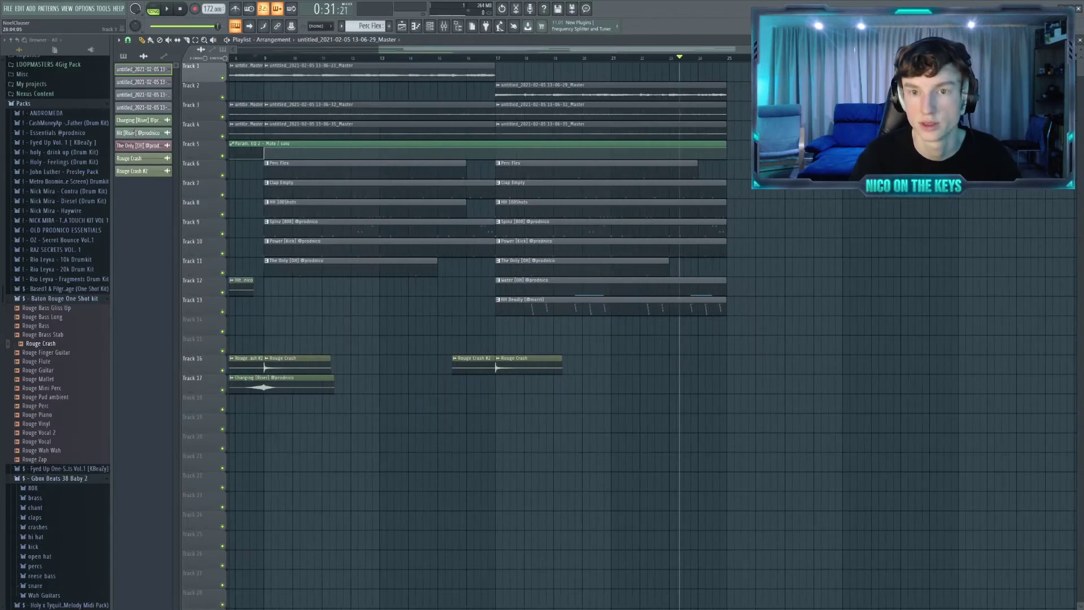
pyautogui.moveTo(671, 344); pyautogui.dragTo(636, 179)
pyautogui.hotkey('ctrl', 'b')
pyautogui.moveTo(654, 133); pyautogui.dragTo(651, 126)
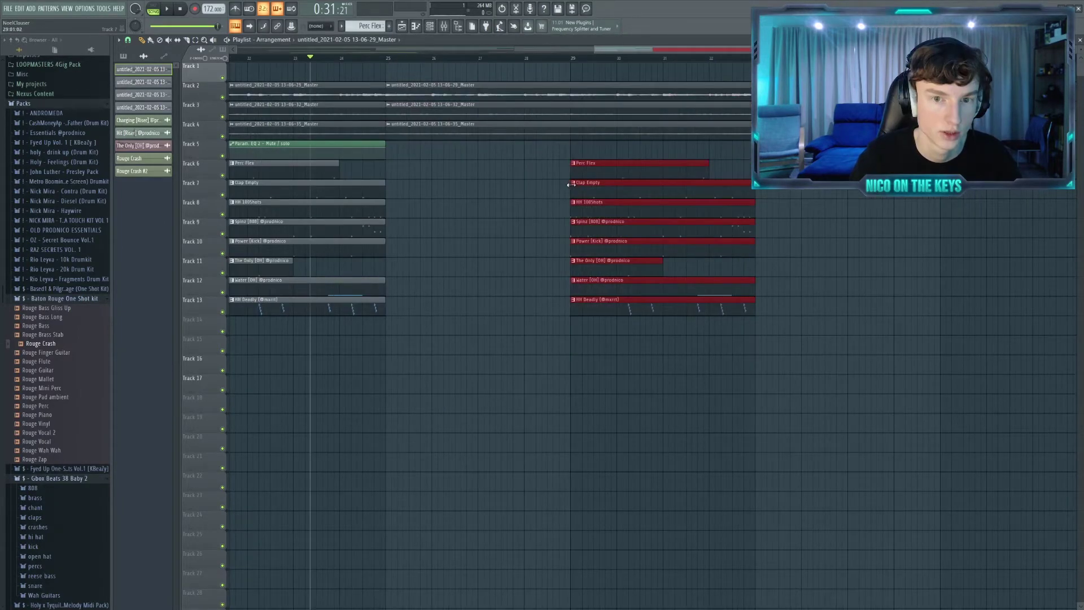
pyautogui.click(466, 200)
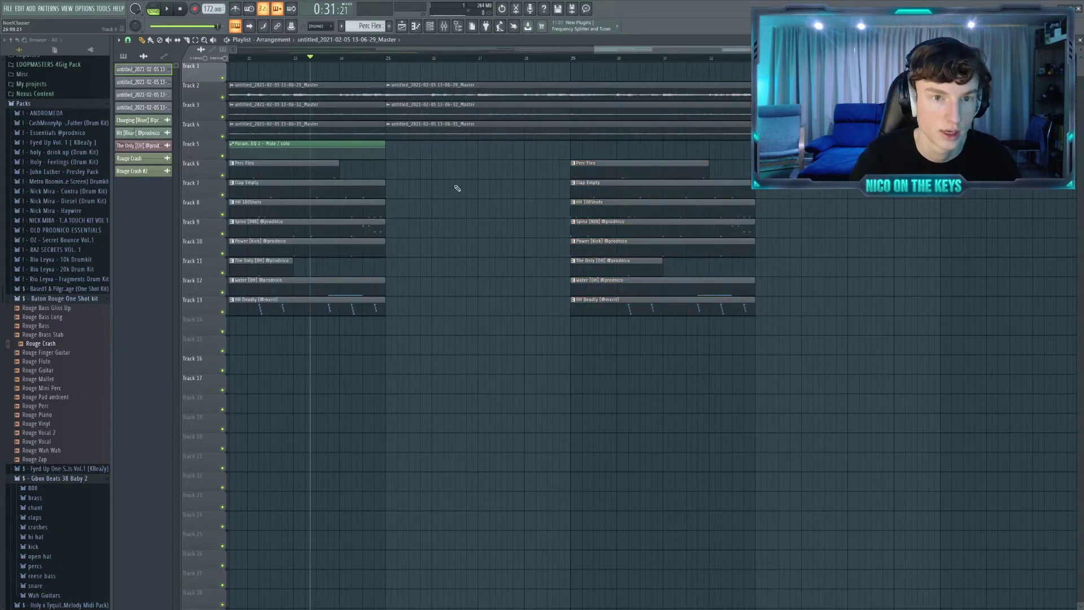
# - Clear the Track 3 audio from bars 25 to 28 and play the drumless break up to bar 29
pyautogui.scroll(-4, 431, 194)
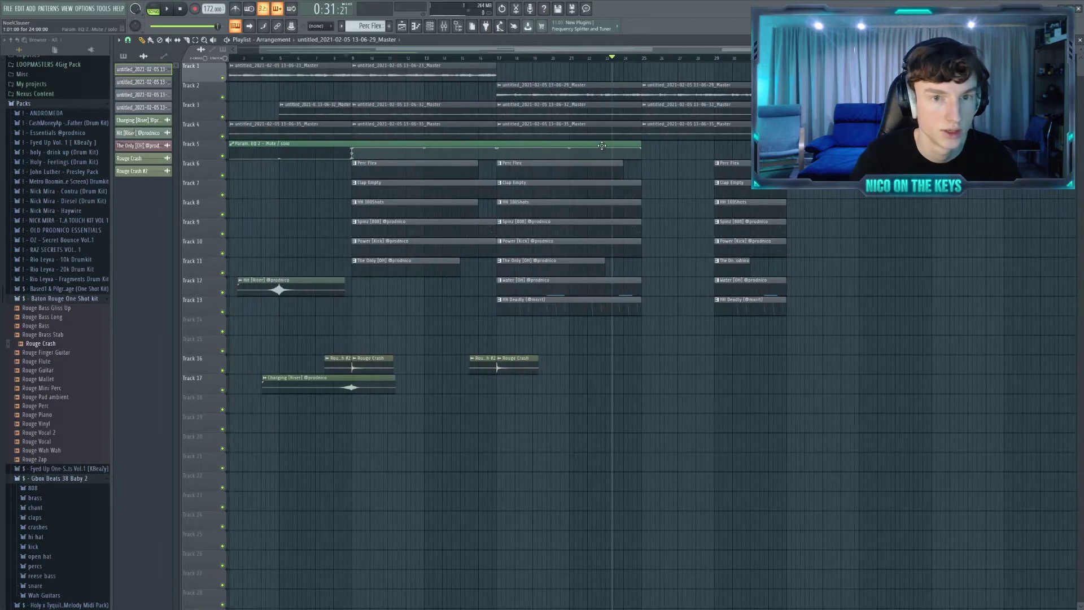
pyautogui.press('space')
pyautogui.scroll(3, 634, 95)
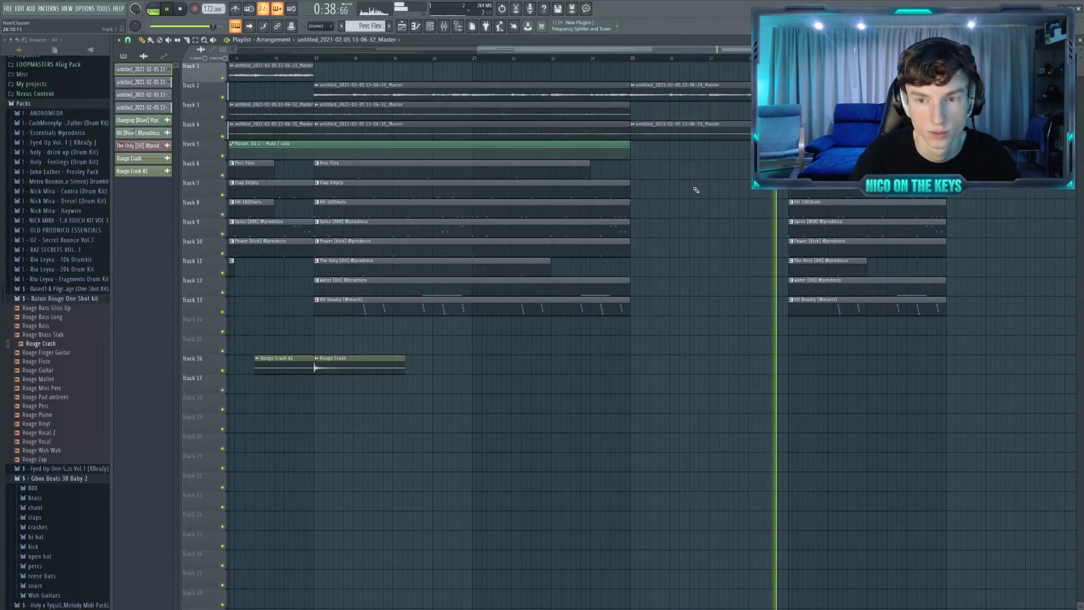
pyautogui.press('space')
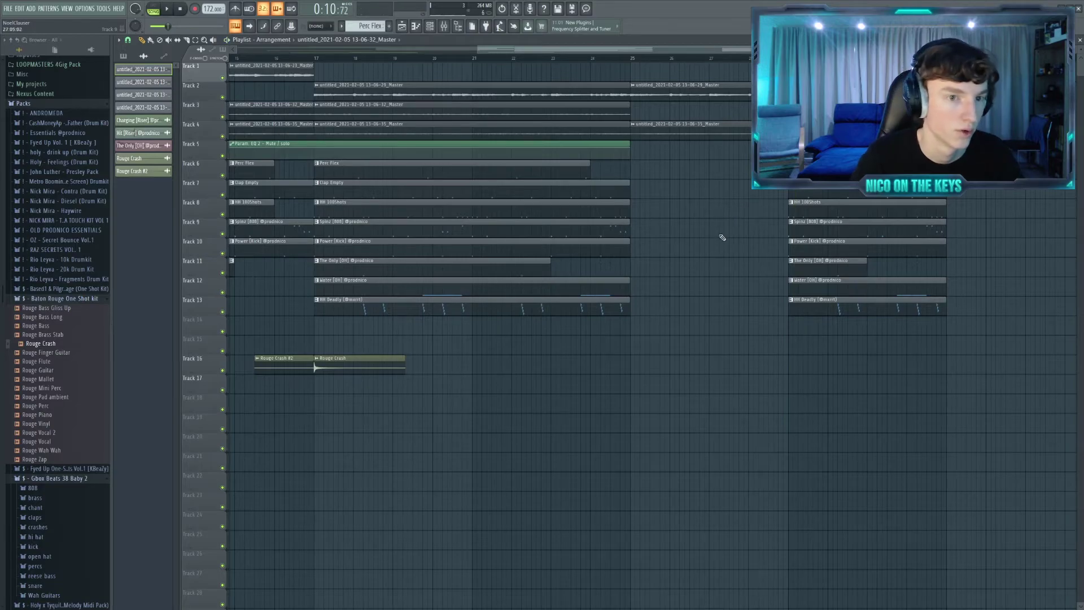
# - Load Perc 3 from the John Luther - Presley Pack percs and create a new pattern named fx
pyautogui.click(83, 301)
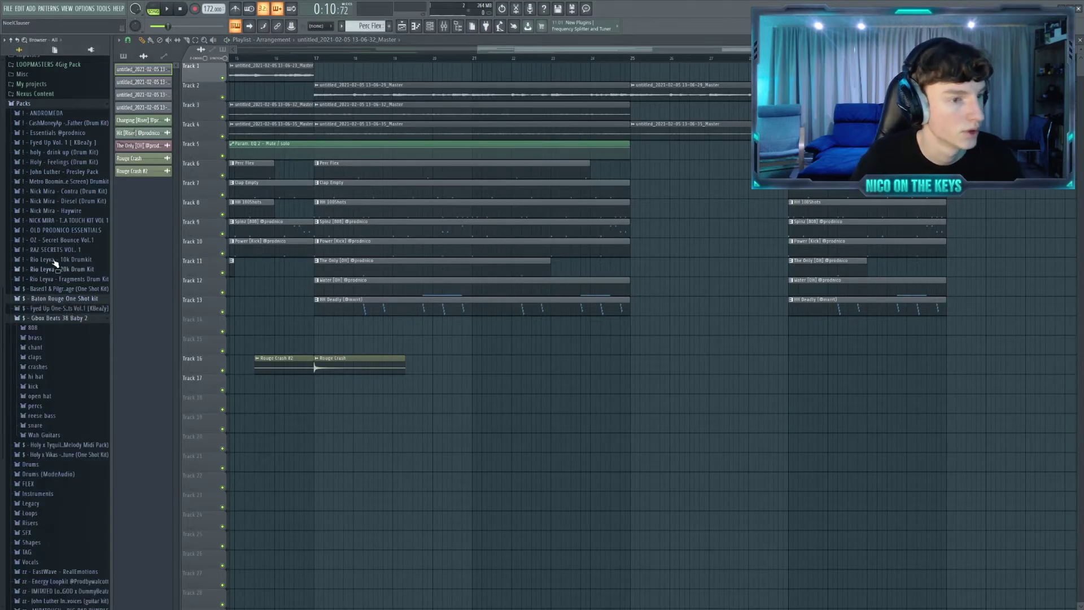
pyautogui.click(49, 133)
pyautogui.click(49, 134)
pyautogui.click(47, 171)
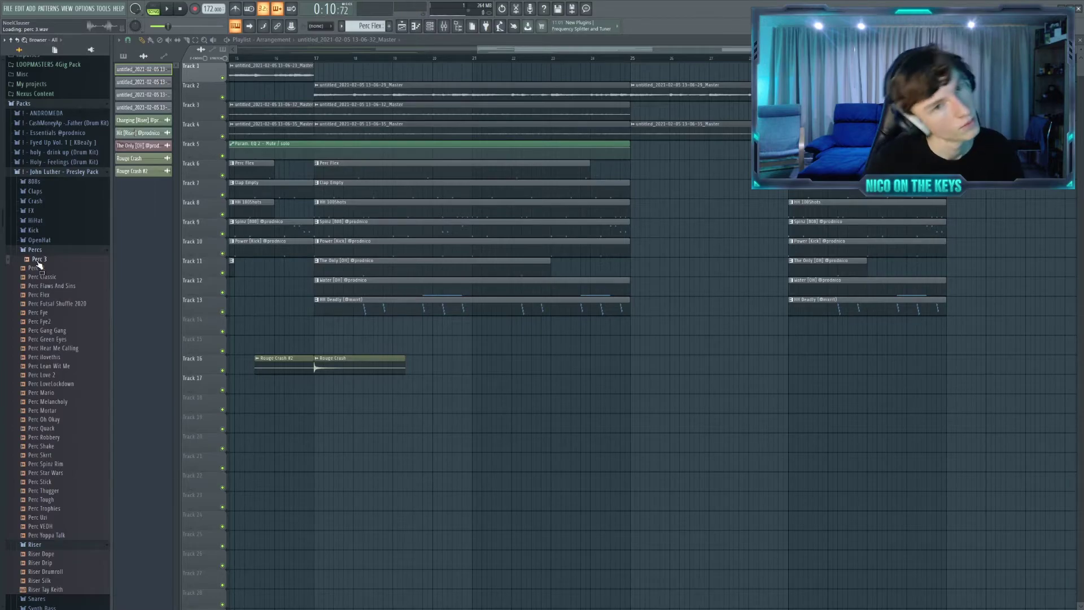
pyautogui.click(389, 26)
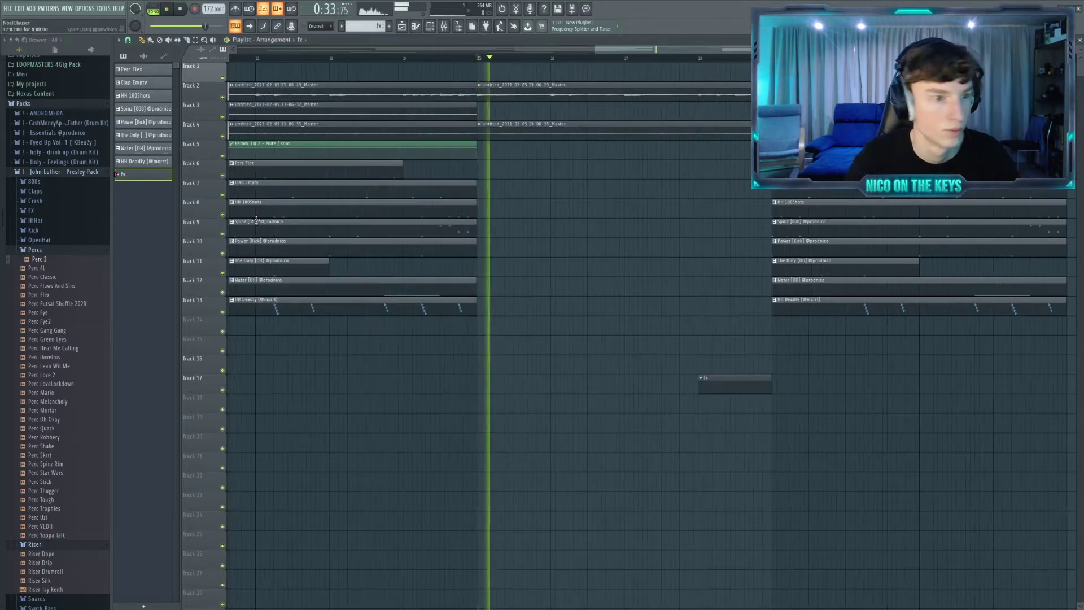
# - Write a short run of three Perc 3 notes on C5 and place the fx pattern at bar 28 on Track 14
pyautogui.press('F6')
pyautogui.moveTo(101, 285); pyautogui.dragTo(215, 229)
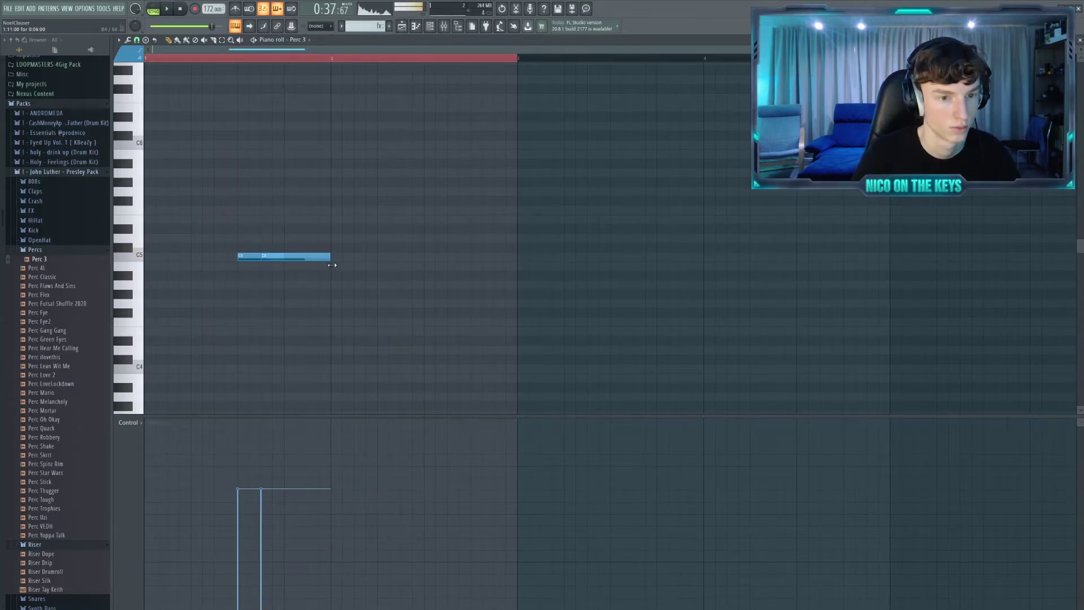
pyautogui.press('space')
pyautogui.moveTo(302, 252); pyautogui.dragTo(289, 257)
pyautogui.hotkey('ctrl', 'a')
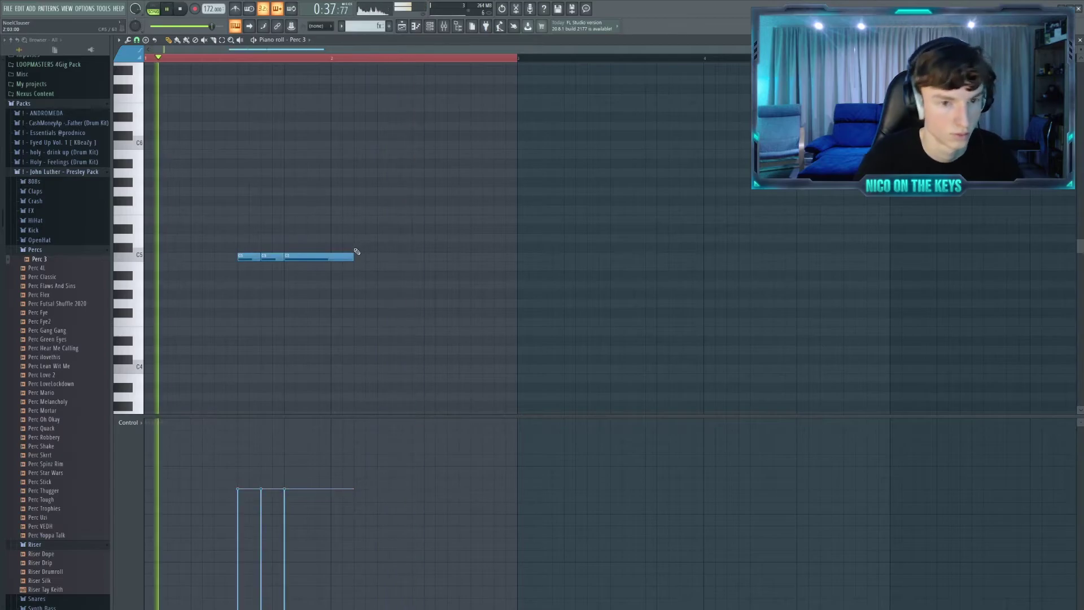
pyautogui.click(402, 26)
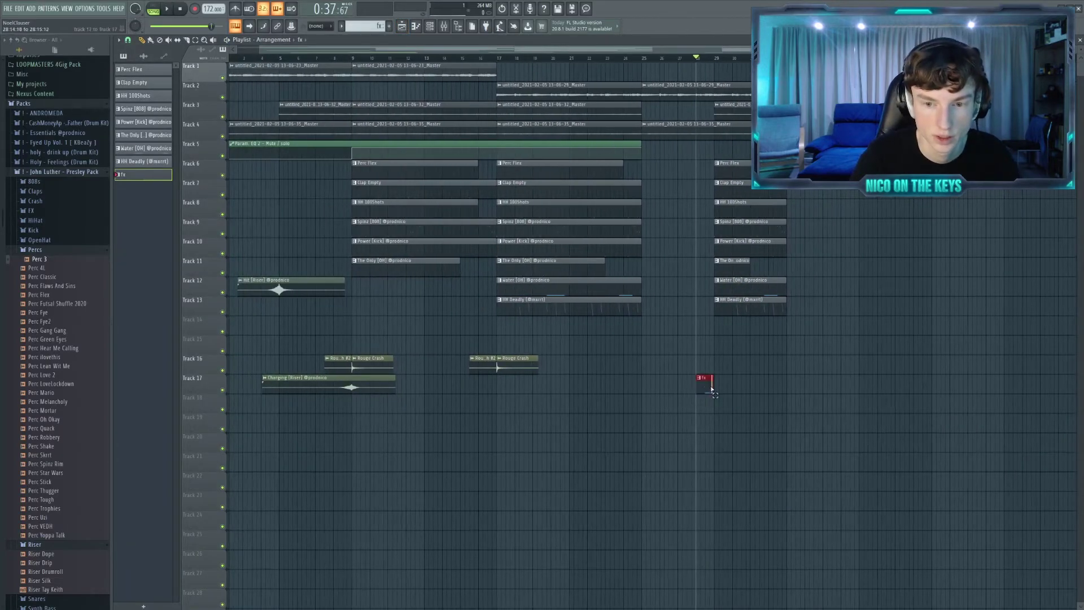
pyautogui.scroll(8, 722, 416)
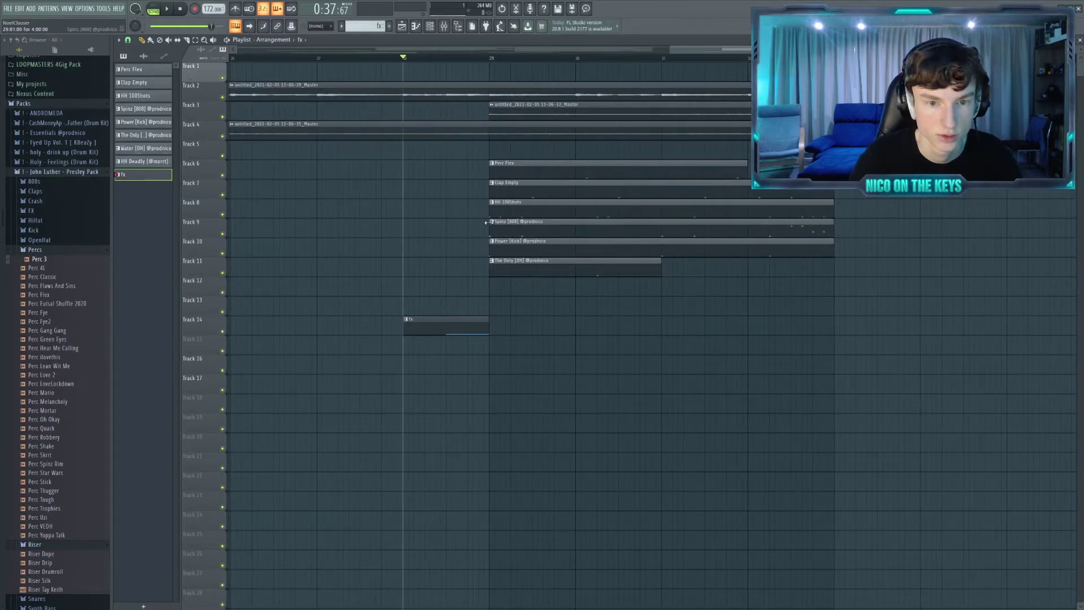
# - Delete the Power [Kick] clip on Track 10 at bar 29 and make the Spinz [808] clip there unique
pyautogui.rightClick(553, 247)
pyautogui.click(492, 221)
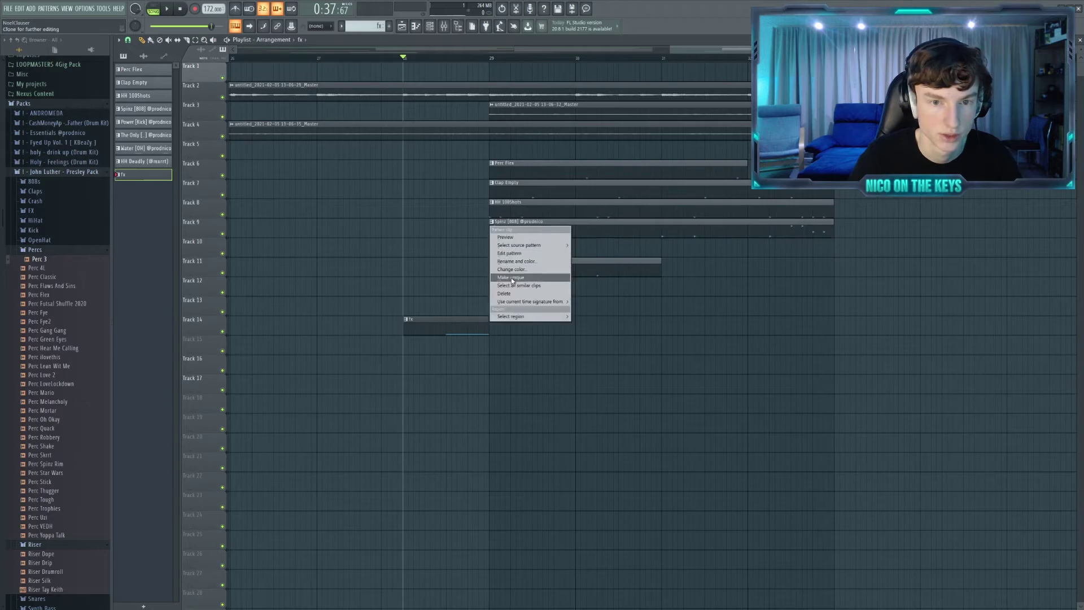
pyautogui.click(512, 284)
pyautogui.scroll(-8, 751, 302)
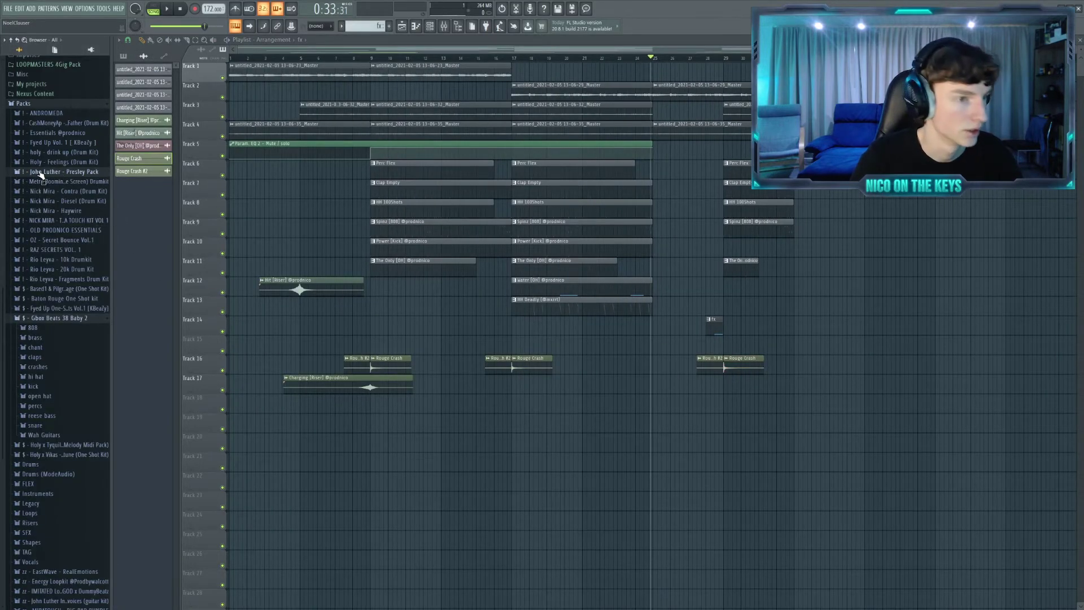
# - Place Wind [Riser] from the Essentials FX folder around bar 25 on Track 18 and drop the EQ 2 automation at bar 25
pyautogui.click(48, 133)
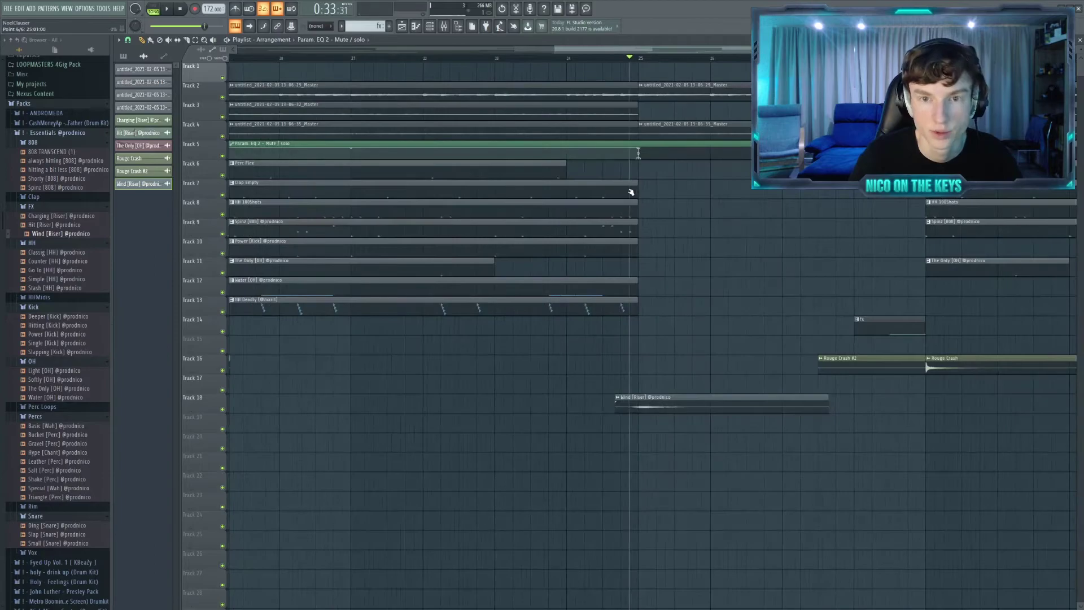
pyautogui.scroll(3, 742, 177)
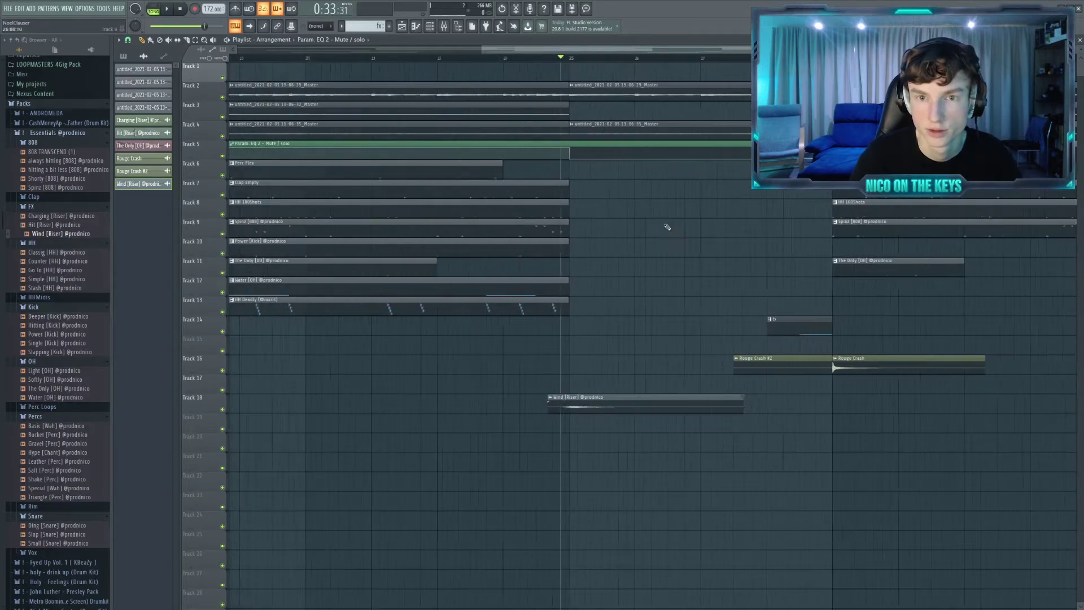
pyautogui.scroll(-3, 669, 230)
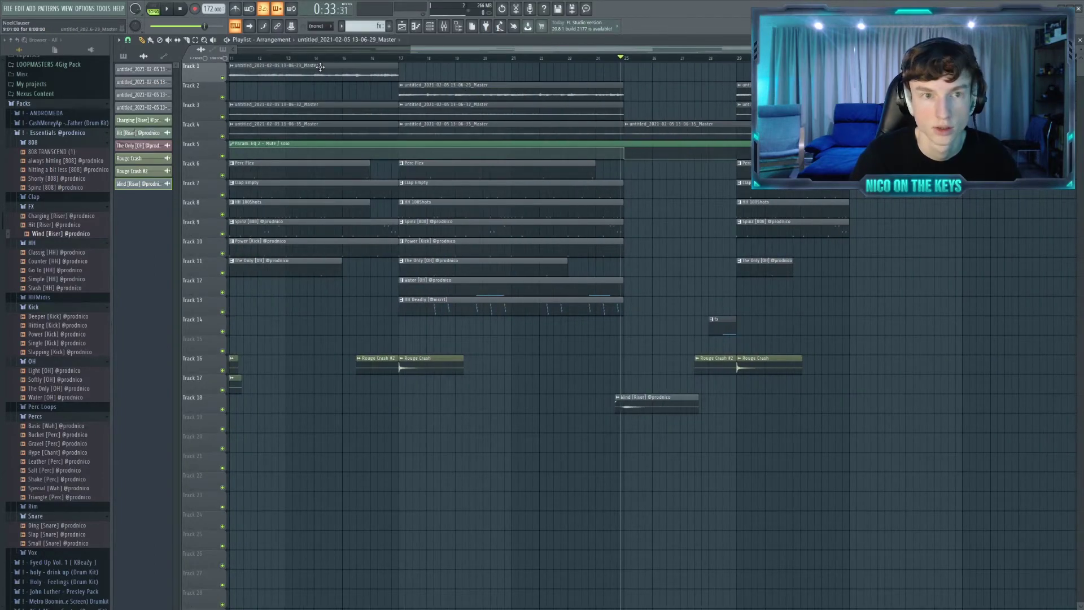
# - Place the 13-06-23 melody audio on Track 1 for bars 25 to 28
pyautogui.scroll(2, 647, 74)
pyautogui.click(665, 73)
pyautogui.hscroll(4, 621, 118)
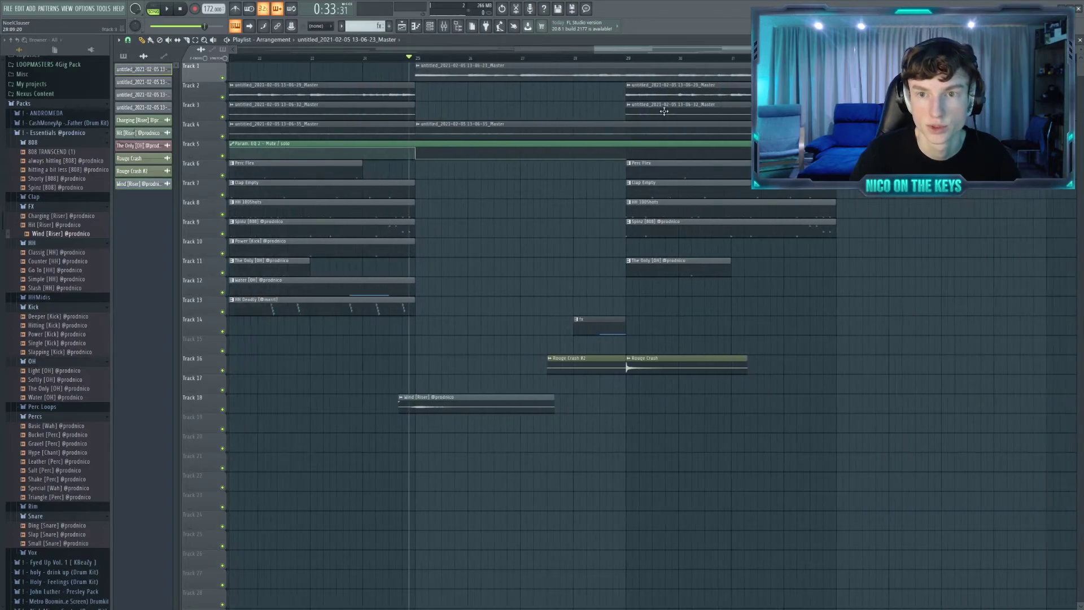
# - Play the transition into bar 25 and set the Wind [Riser] channel volume to about 36%
pyautogui.press('space')
pyautogui.click(341, 57)
pyautogui.scroll(-4, 817, 168)
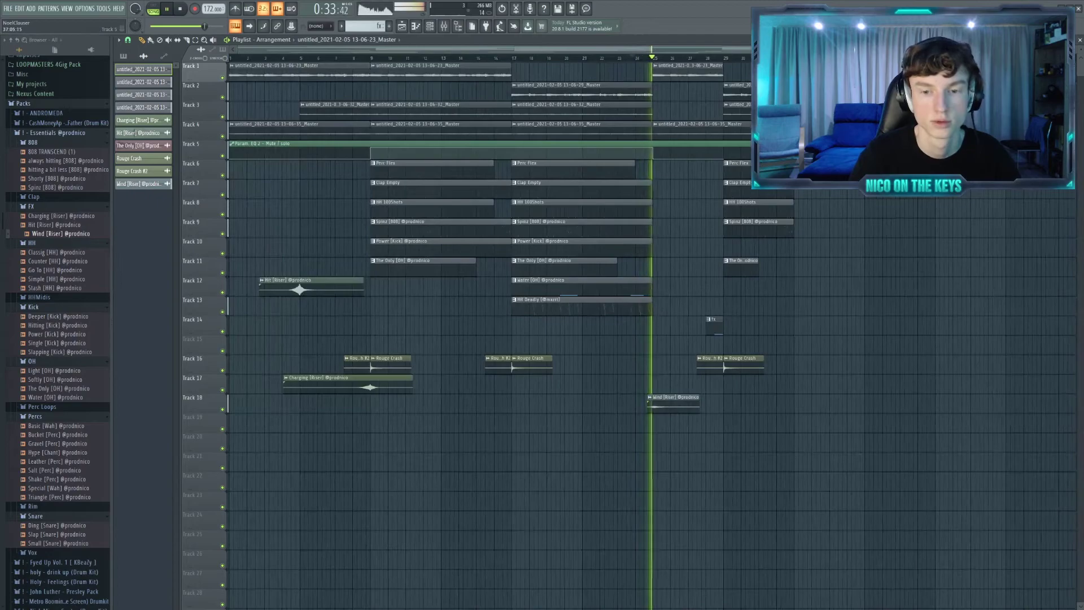
pyautogui.doubleClick(669, 397)
pyautogui.moveTo(304, 104); pyautogui.dragTo(303, 131)
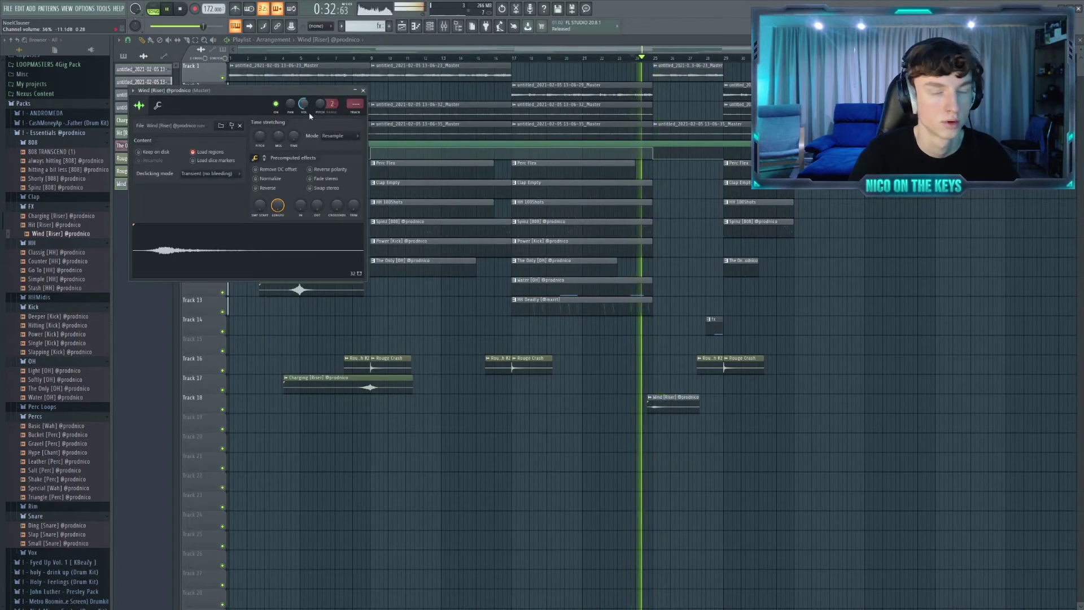
pyautogui.click(363, 90)
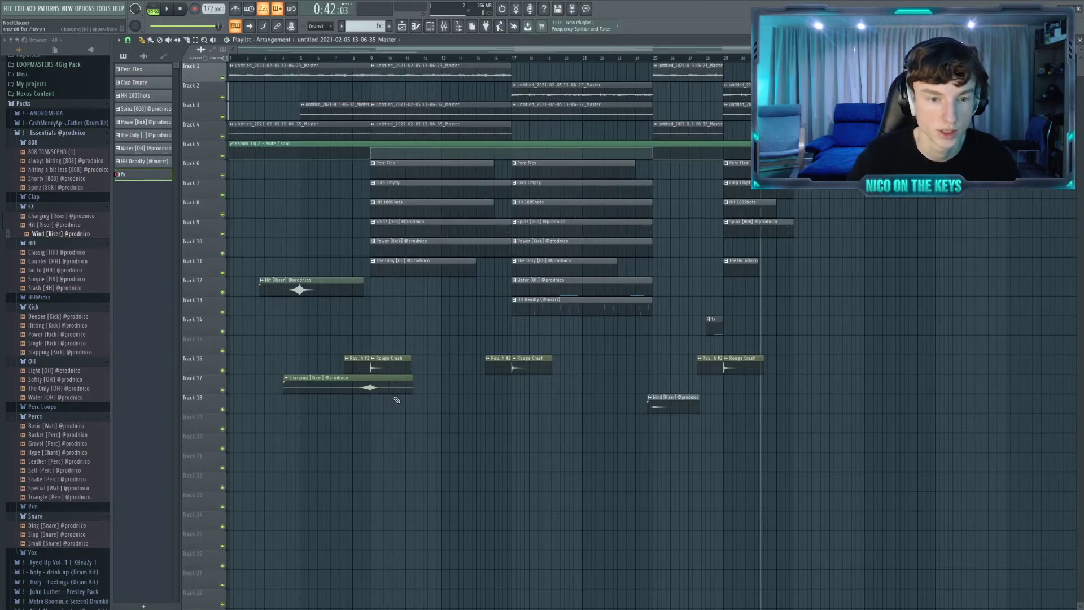
# - Slice the EQ 2 mute automation clip on Track 5 at bar 9 and return to the Draw tool
pyautogui.moveTo(380, 406); pyautogui.dragTo(416, 31)
pyautogui.rightClick(296, 215)
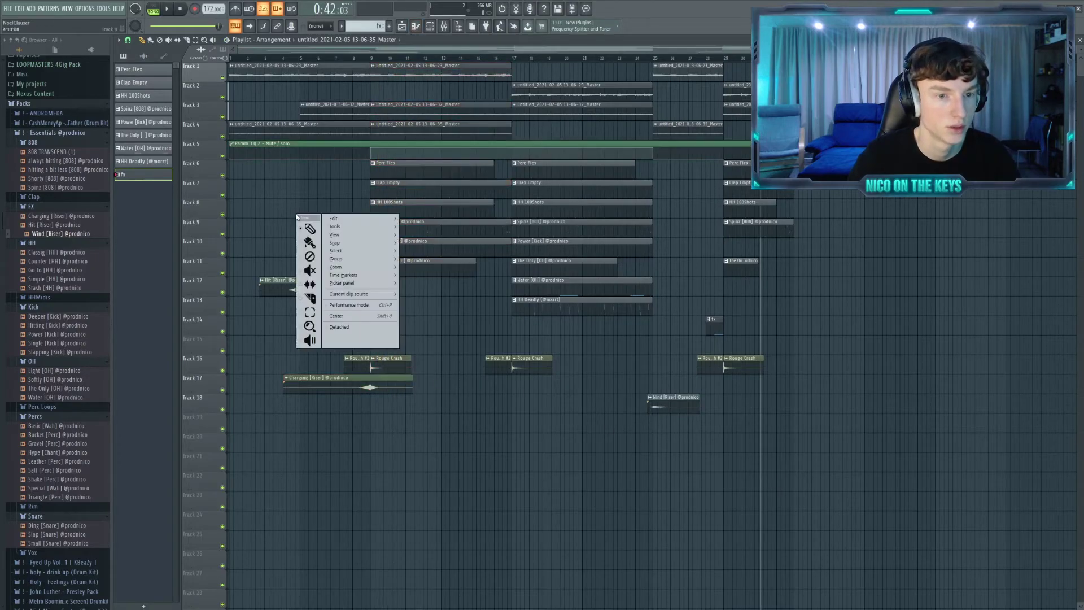
pyautogui.click(308, 298)
pyautogui.click(374, 152)
pyautogui.scroll(3, 375, 151)
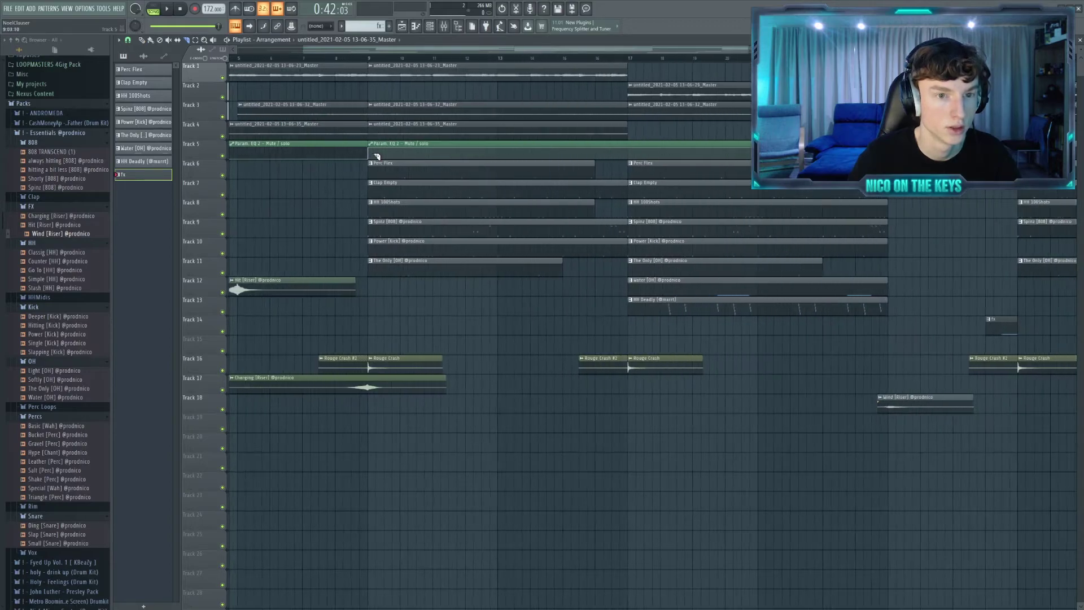
pyautogui.rightClick(594, 203)
pyautogui.click(604, 216)
# - Copy the bar 9 to 16 block, including its melody, drums, EQ automation, crash and Charging riser, to bar 33
pyautogui.scroll(-2, 527, 251)
pyautogui.moveTo(387, 420); pyautogui.dragTo(427, 75)
pyautogui.moveTo(399, 107); pyautogui.dragTo(619, 108)
pyautogui.scroll(4, 812, 108)
pyautogui.scroll(-6, 704, 293)
# - Copy the Water [OH] and HH Deadly clips on Tracks 12 and 13 to bar 33
pyautogui.moveTo(596, 314); pyautogui.dragTo(757, 289)
pyautogui.scroll(3, 756, 289)
pyautogui.moveTo(756, 289); pyautogui.dragTo(717, 287)
pyautogui.scroll(1, 745, 288)
pyautogui.scroll(3, 691, 312)
pyautogui.moveTo(702, 333); pyautogui.dragTo(689, 287)
pyautogui.moveTo(682, 286); pyautogui.dragTo(645, 286)
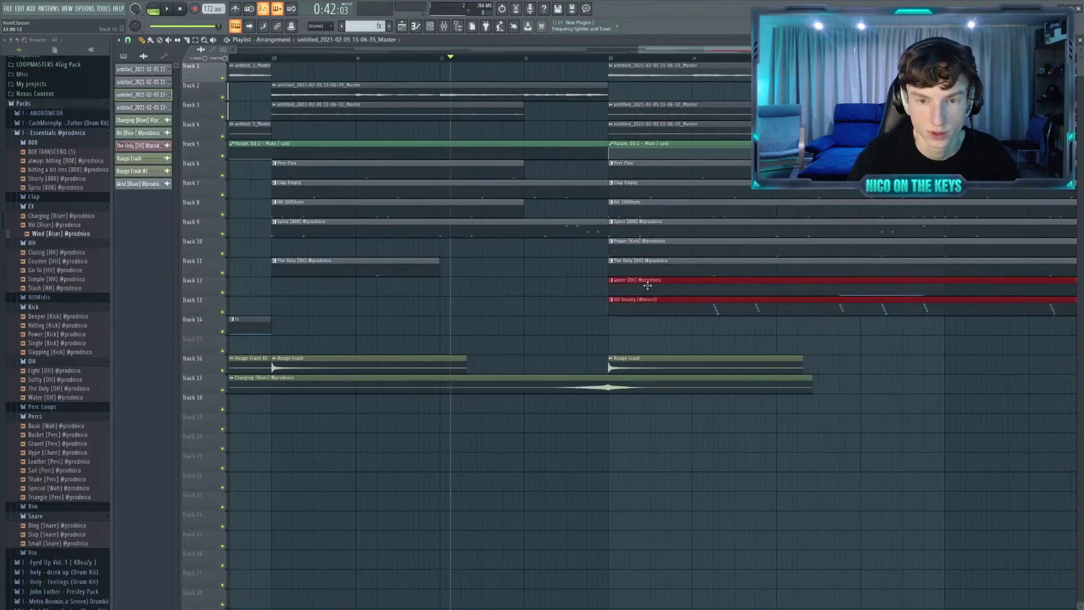
# - Copy the whole arrangement from bar 9 onward so that it repeats from bar 49
pyautogui.scroll(-6, 529, 286)
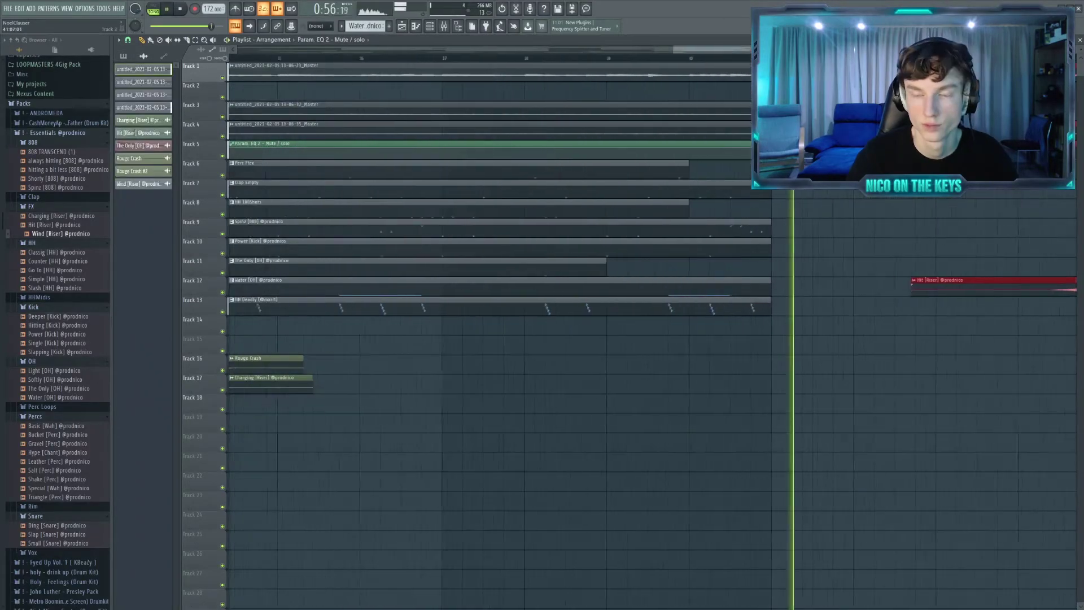
pyautogui.scroll(-6, 806, 271)
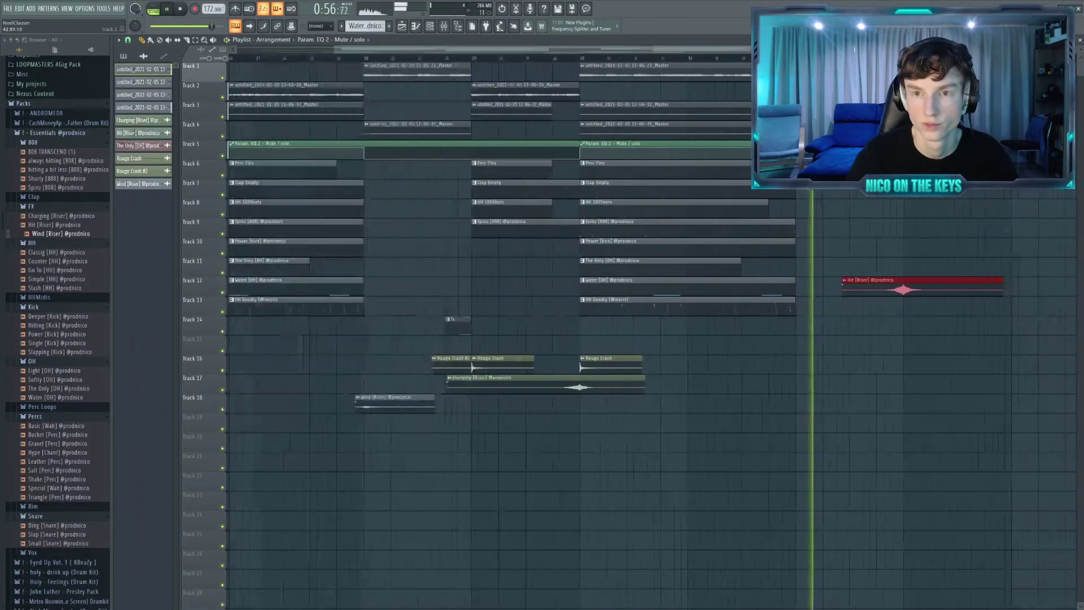
pyautogui.moveTo(345, 486); pyautogui.dragTo(1004, 60)
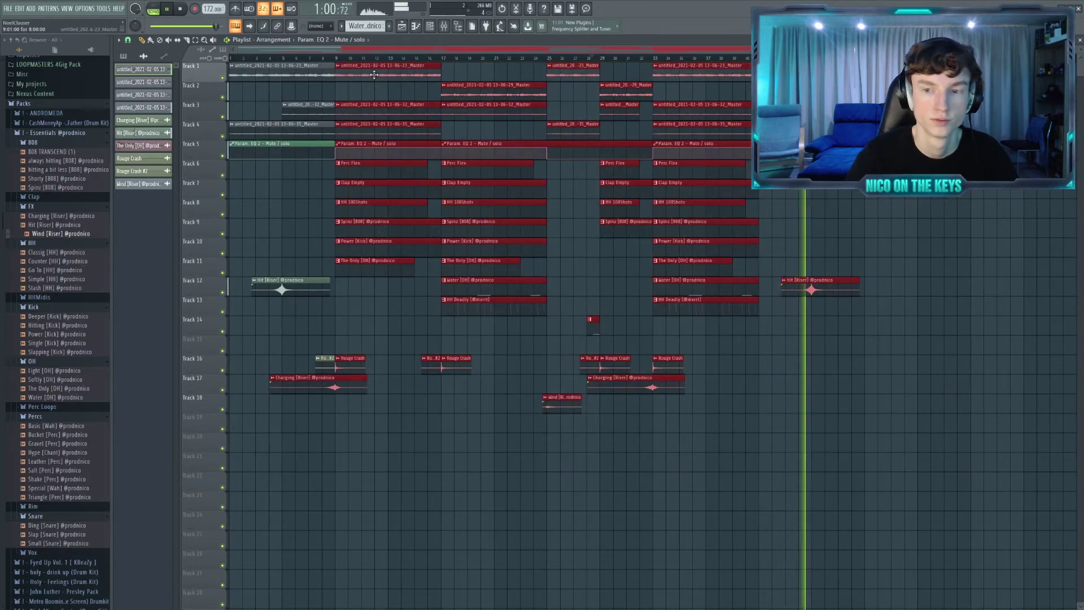
pyautogui.moveTo(382, 113); pyautogui.dragTo(924, 113)
pyautogui.scroll(5, 904, 76)
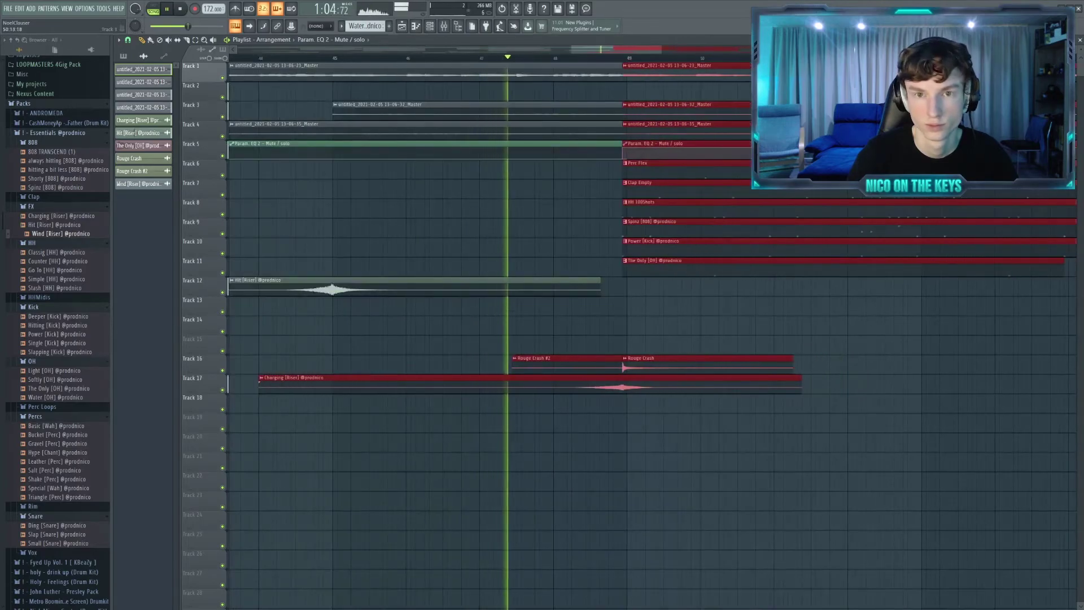
pyautogui.scroll(-3, 747, 116)
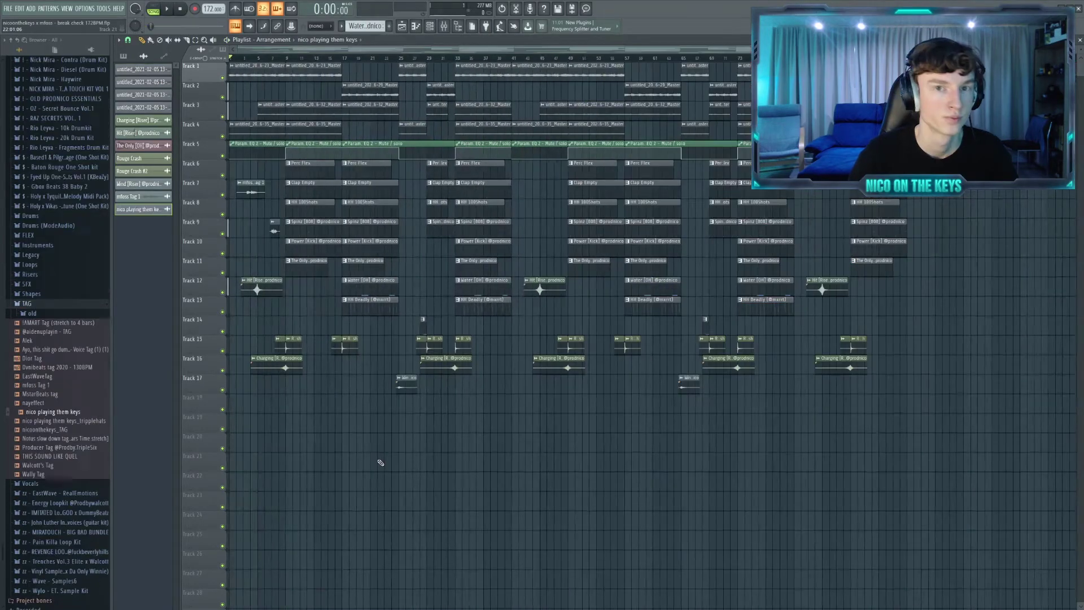